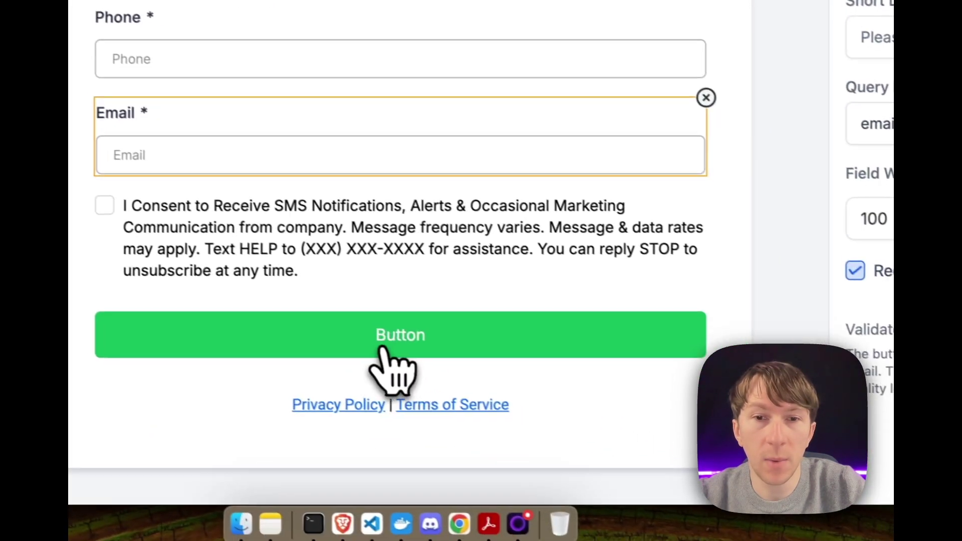
Change the form button's text to "Confirm" and save the form
{"action": "left_click", "coordinate": [383, 348]}
{"action": "double_click", "coordinate": [581, 173]}
{"action": "key", "text": "BackSpace"}
{"action": "type", "text": "Confirm"}
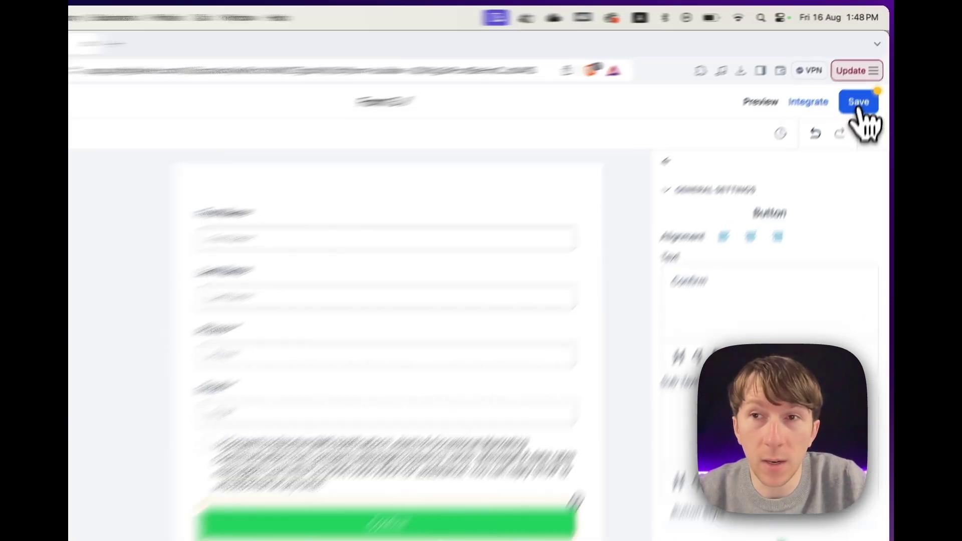
{"action": "left_click", "coordinate": [866, 86]}
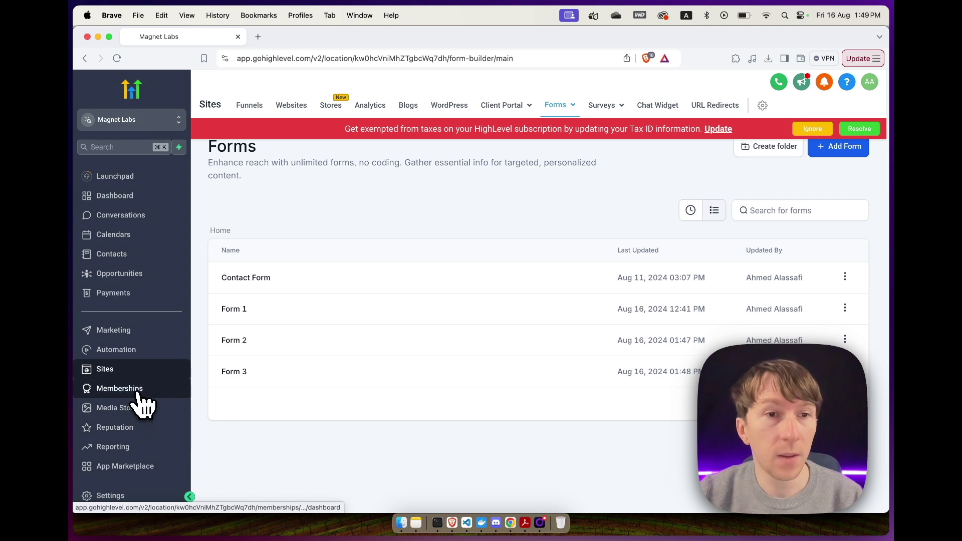
Look over the opportunity pipelines list, the blank new-pipeline form and the opportunities board
{"action": "left_click", "coordinate": [120, 274]}
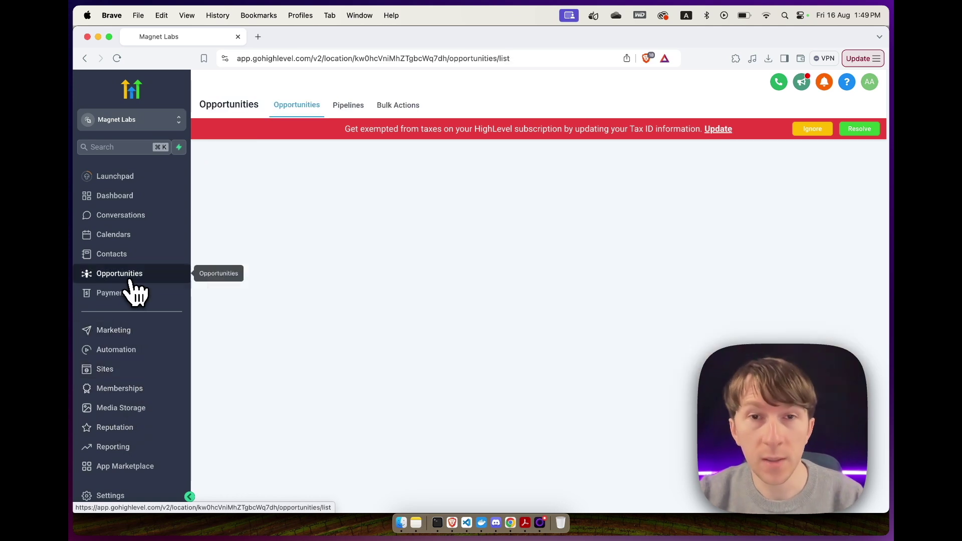
{"action": "left_click", "coordinate": [350, 107]}
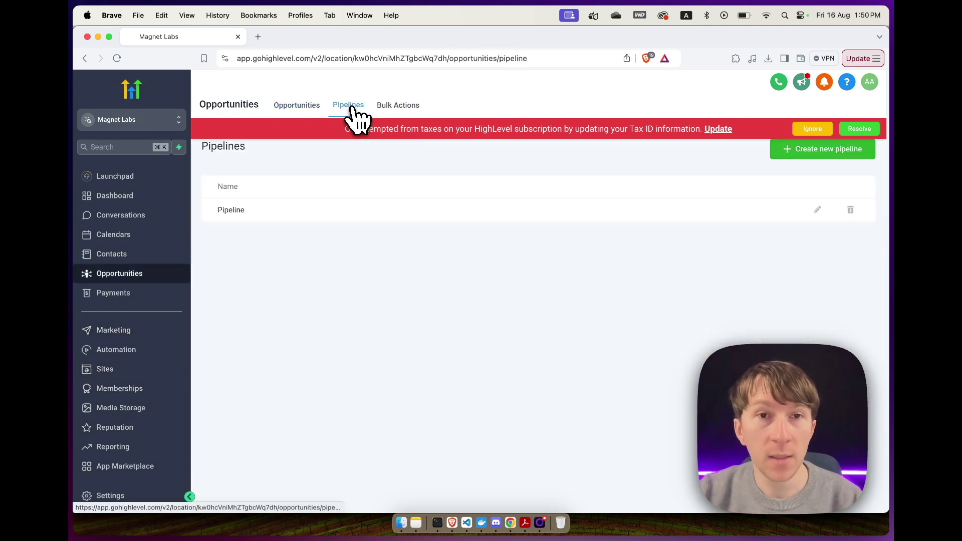
{"action": "left_click", "coordinate": [839, 167]}
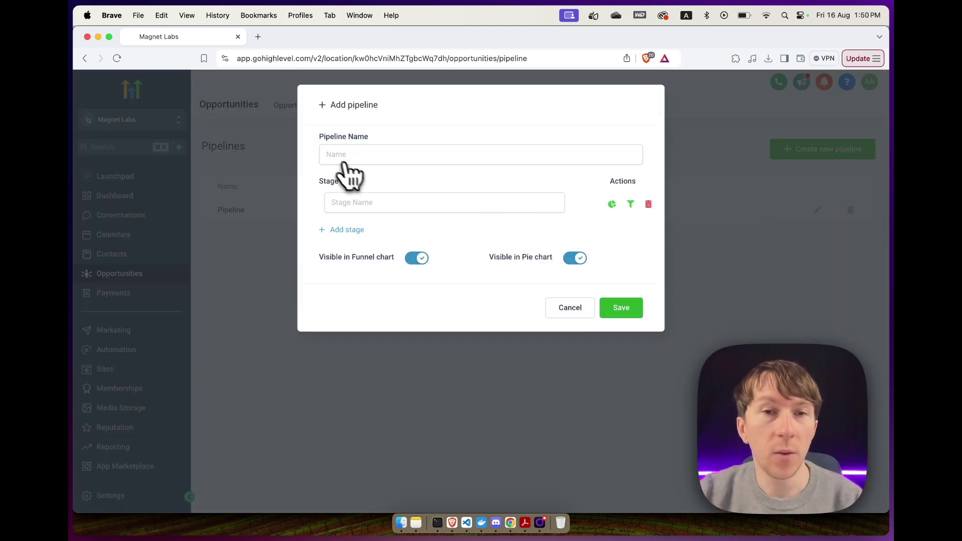
{"action": "left_click", "coordinate": [367, 203]}
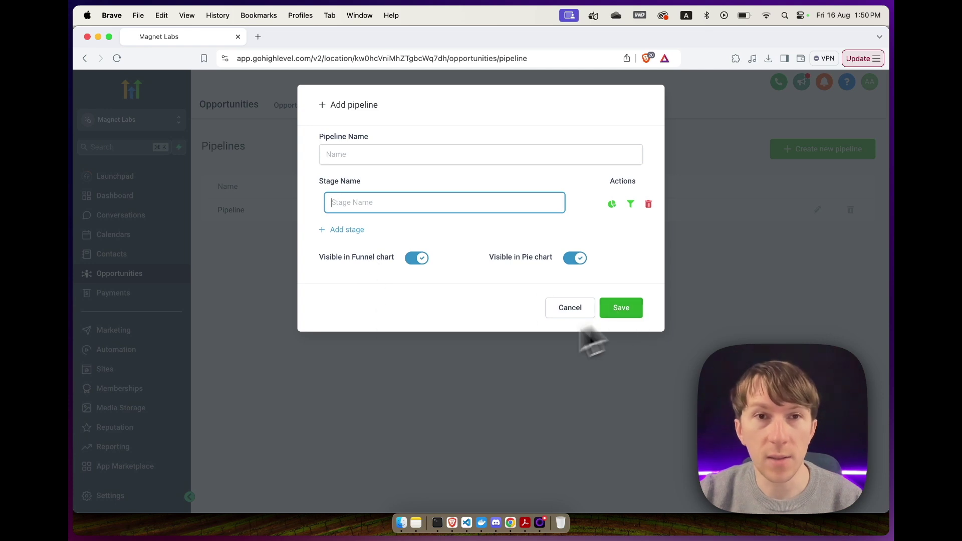
{"action": "left_click", "coordinate": [437, 381]}
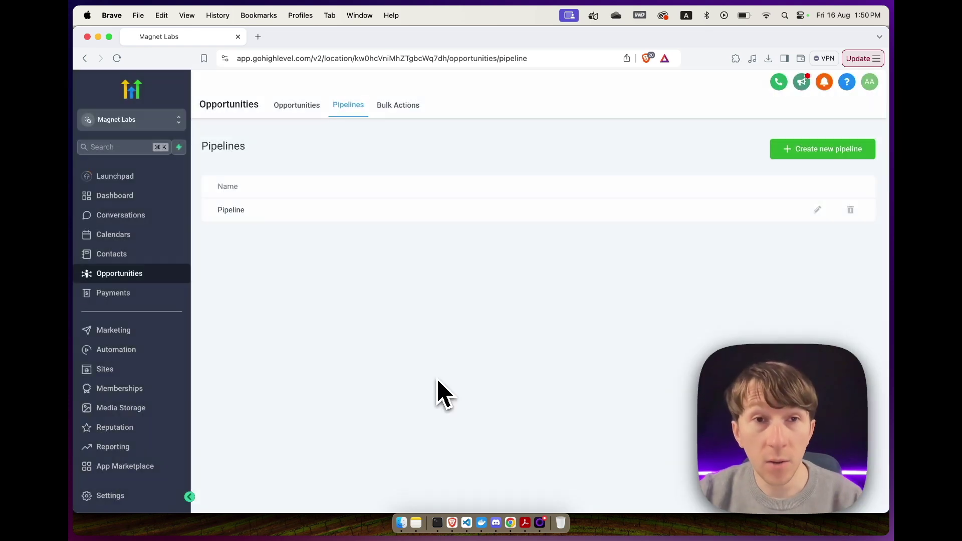
{"action": "left_click", "coordinate": [301, 108]}
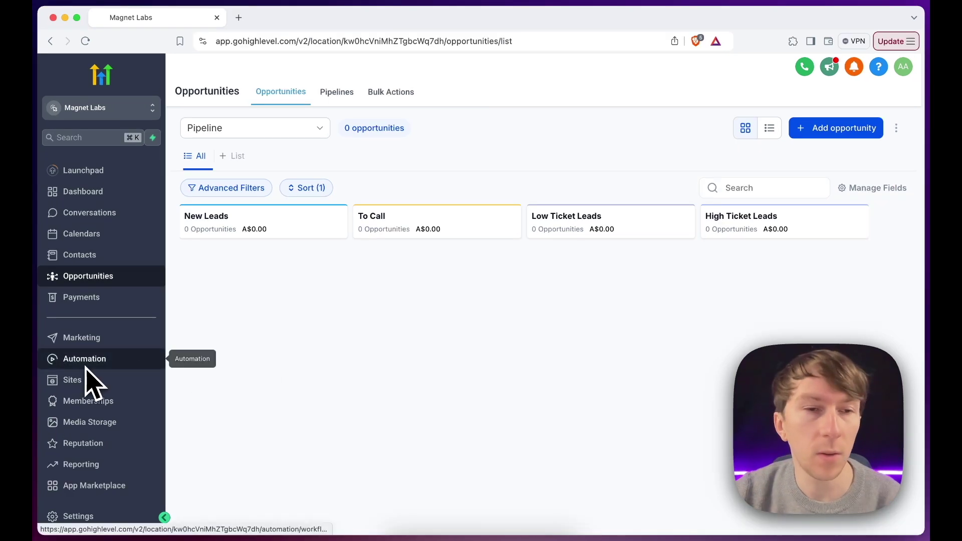
Create a new automation workflow from scratch
{"action": "left_click", "coordinate": [145, 273]}
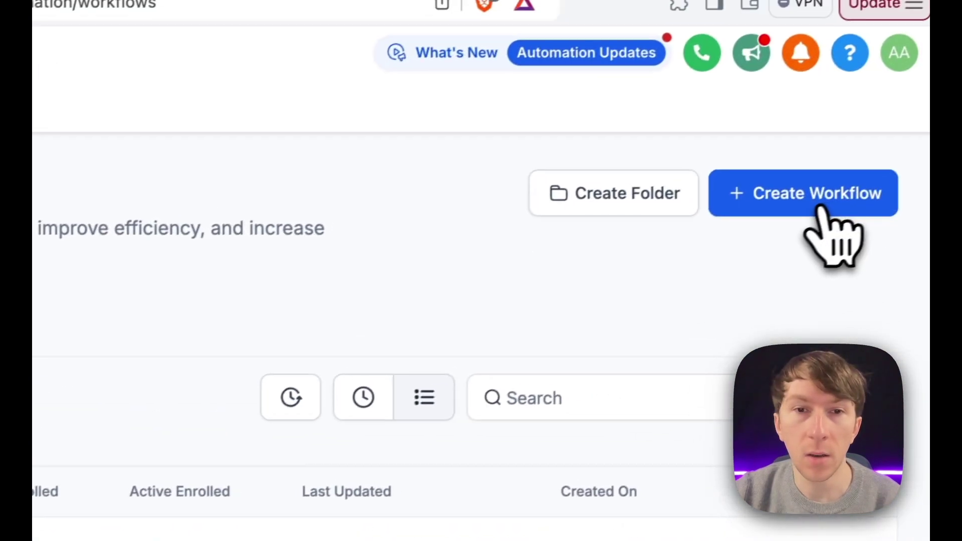
{"action": "left_click", "coordinate": [800, 216]}
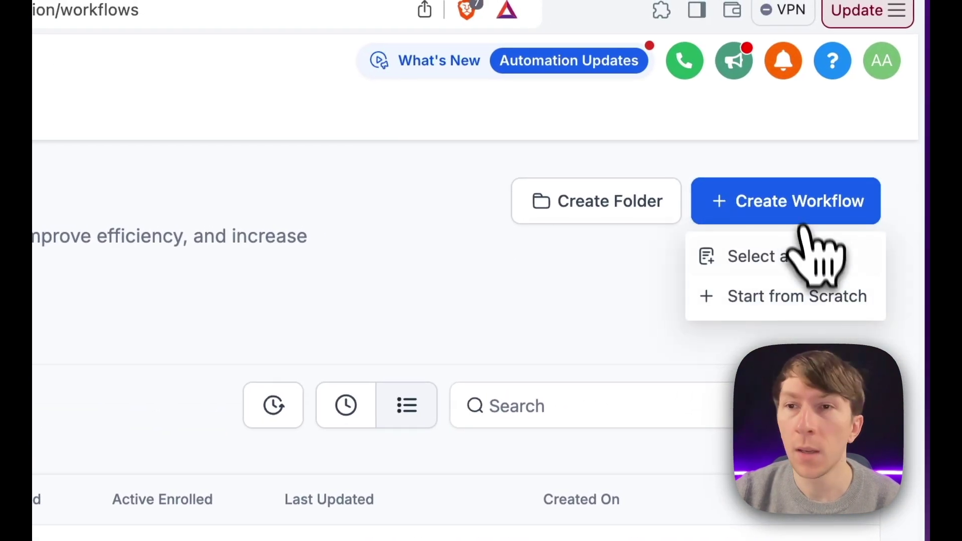
{"action": "left_click", "coordinate": [819, 307]}
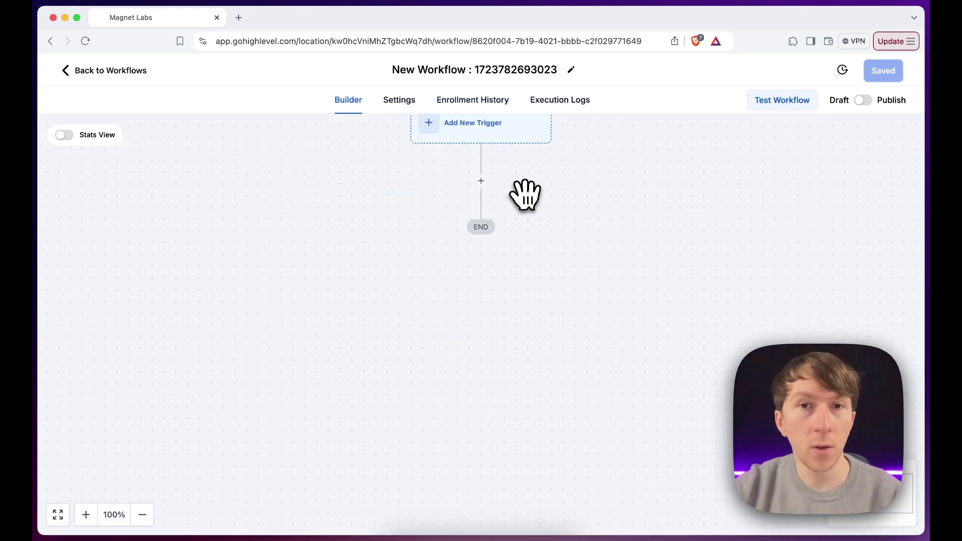
Add a Form Submitted trigger to the workflow, searching the triggers for "form submi"
{"action": "left_click_drag", "start_coordinate": [529, 196], "coordinate": [495, 287]}
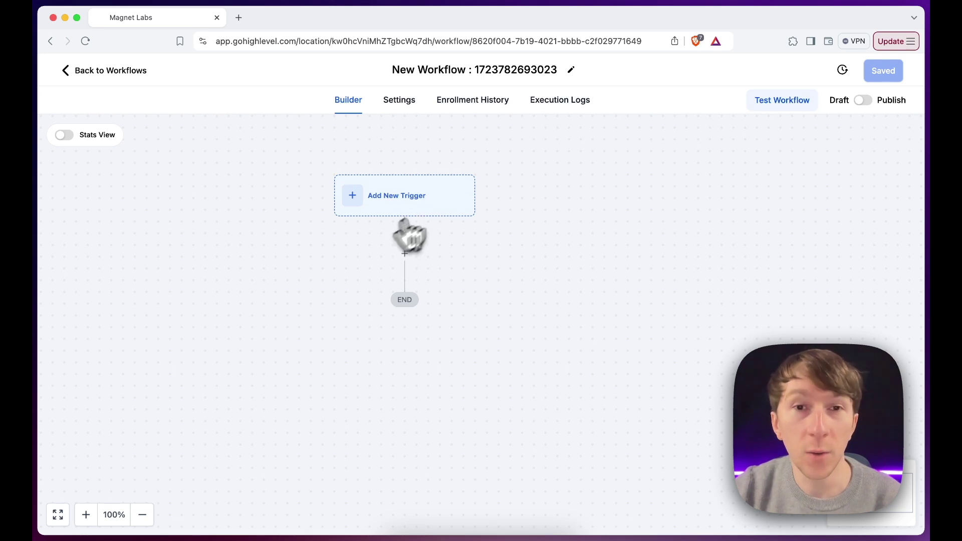
{"action": "left_click", "coordinate": [426, 197]}
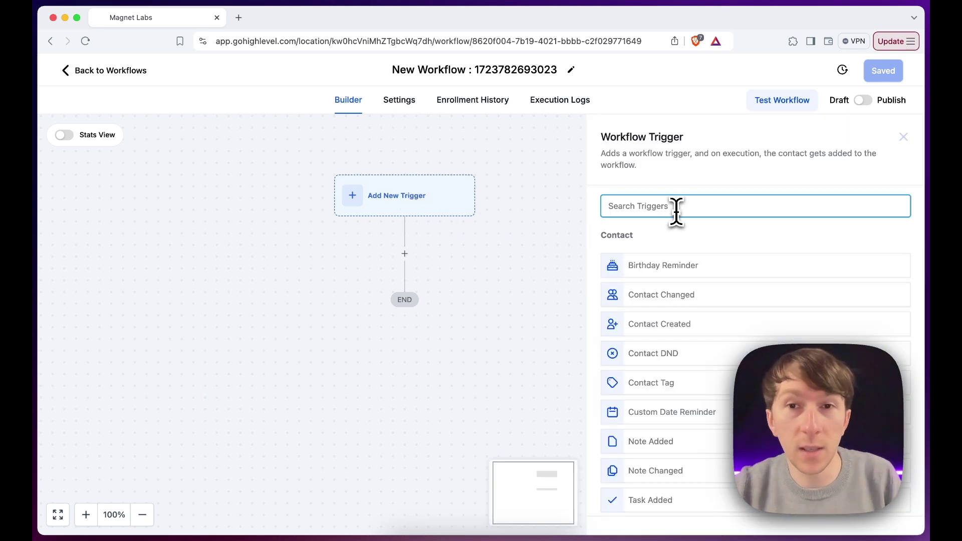
{"action": "type", "text": "form submi"}
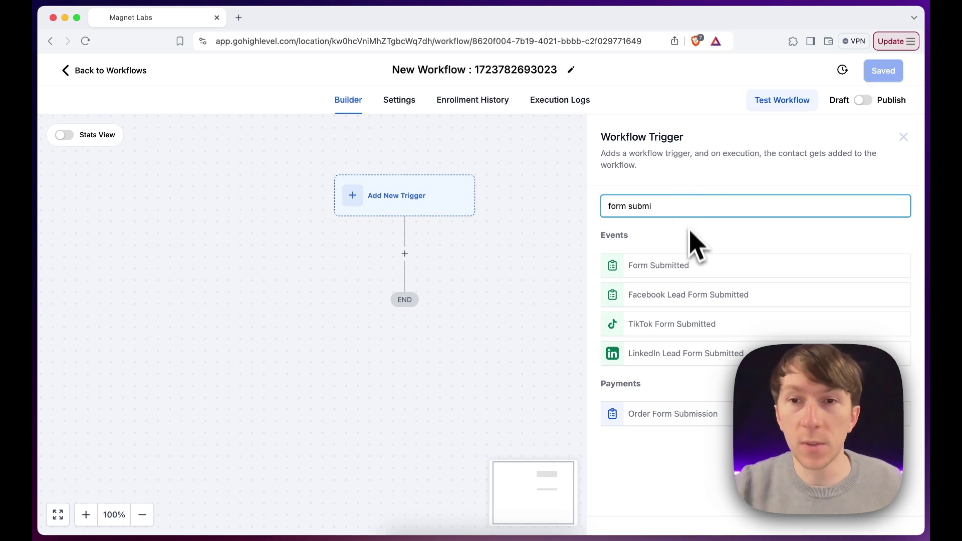
{"action": "left_click", "coordinate": [691, 265]}
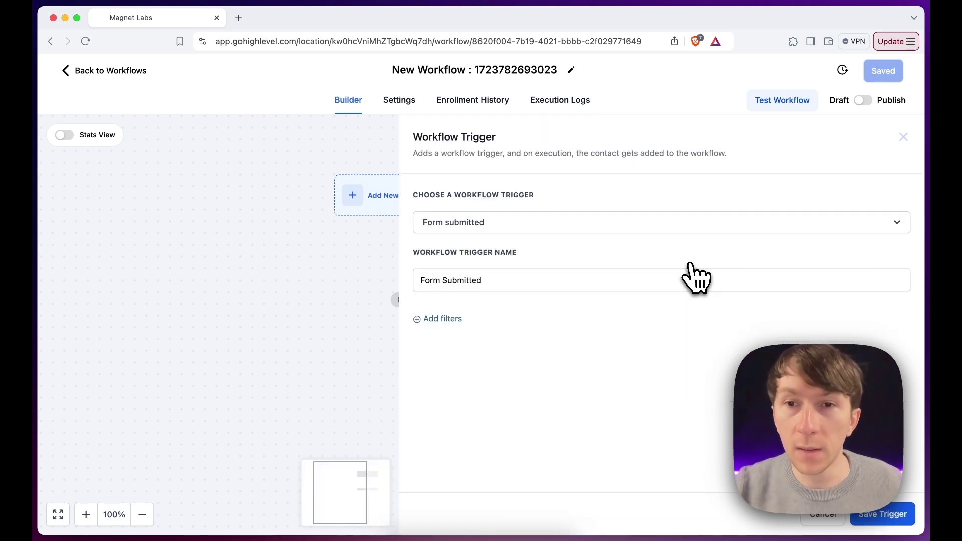
Filter the trigger with "Form is" set to Form 3 and save the trigger
{"action": "left_click", "coordinate": [447, 321]}
{"action": "left_click", "coordinate": [486, 333]}
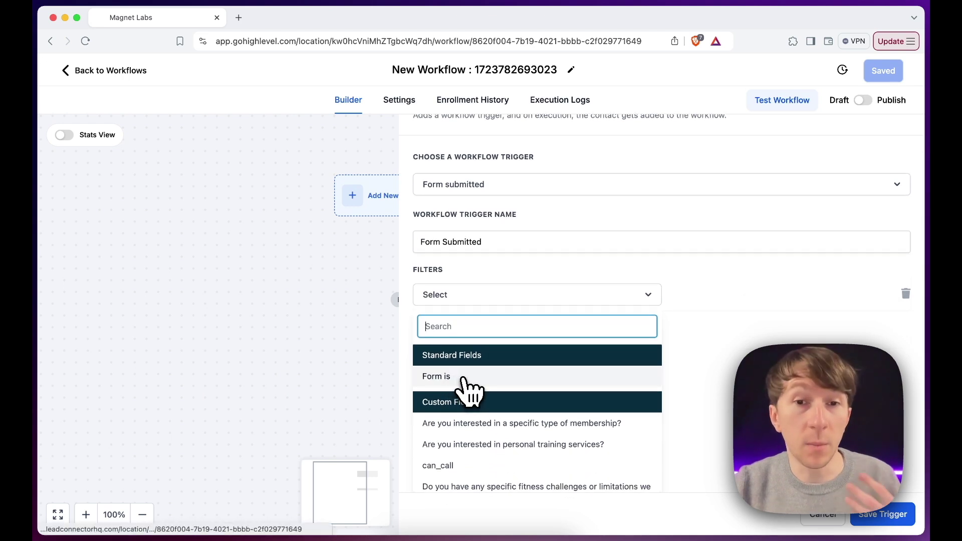
{"action": "left_click", "coordinate": [463, 381]}
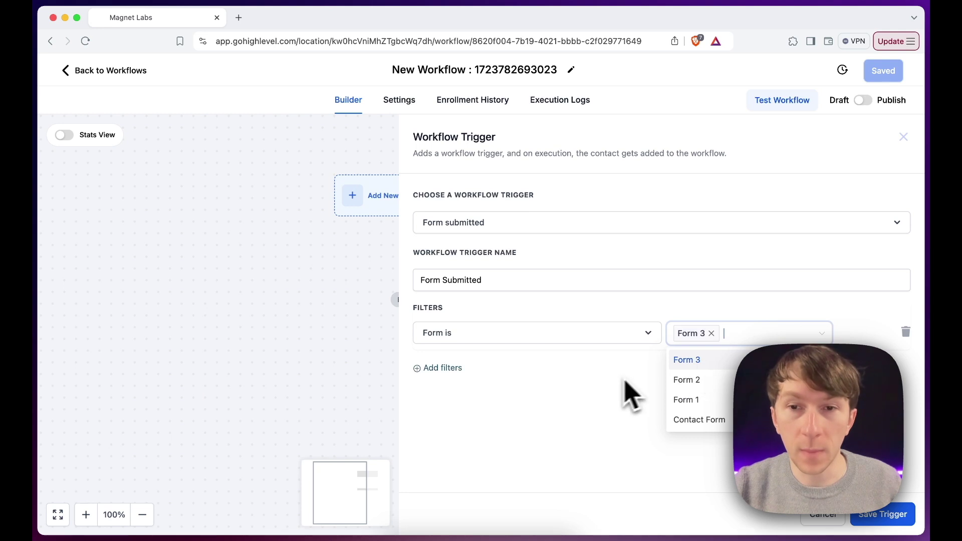
{"action": "left_click", "coordinate": [589, 406]}
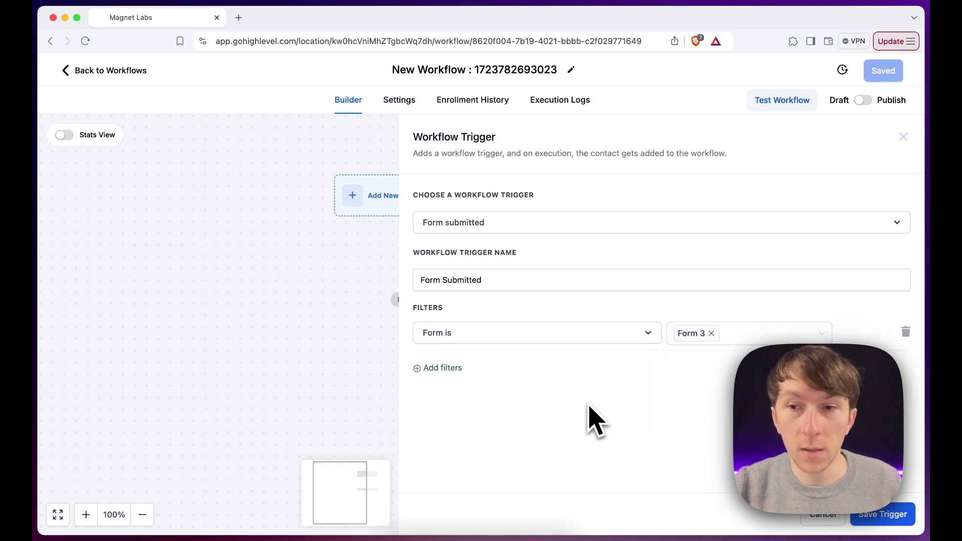
{"action": "left_click", "coordinate": [896, 522]}
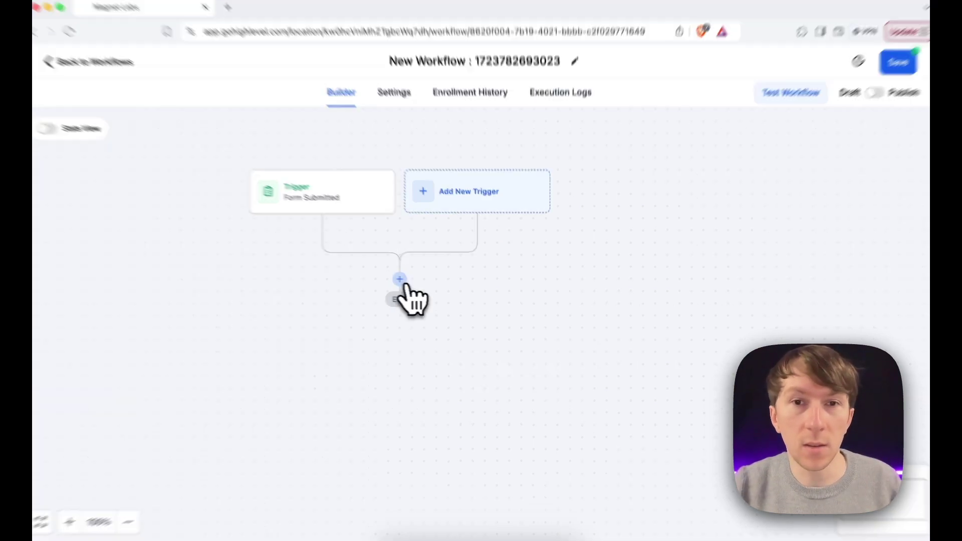
Add a Create/Update Opportunity action below the trigger, searching the actions for "oppo"
{"action": "left_click", "coordinate": [405, 280]}
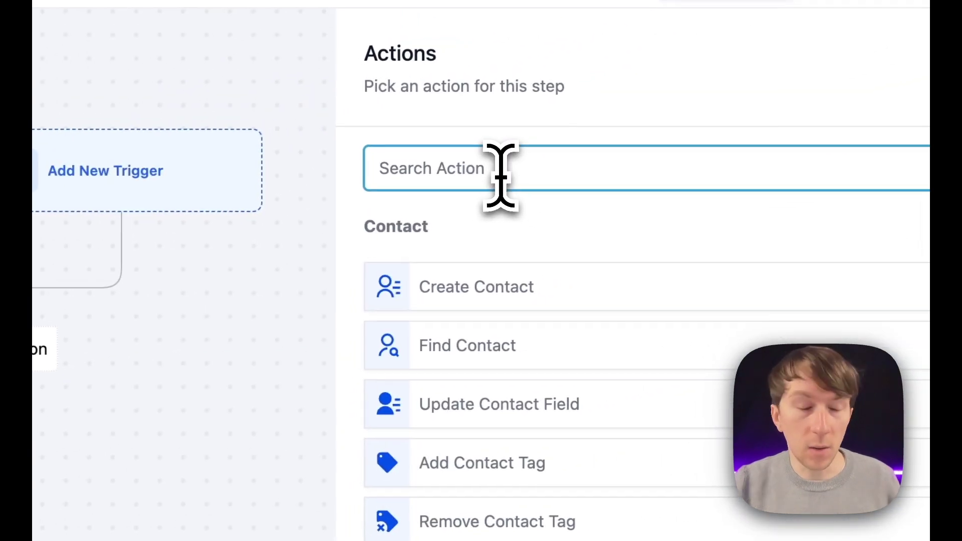
{"action": "type", "text": "oppo"}
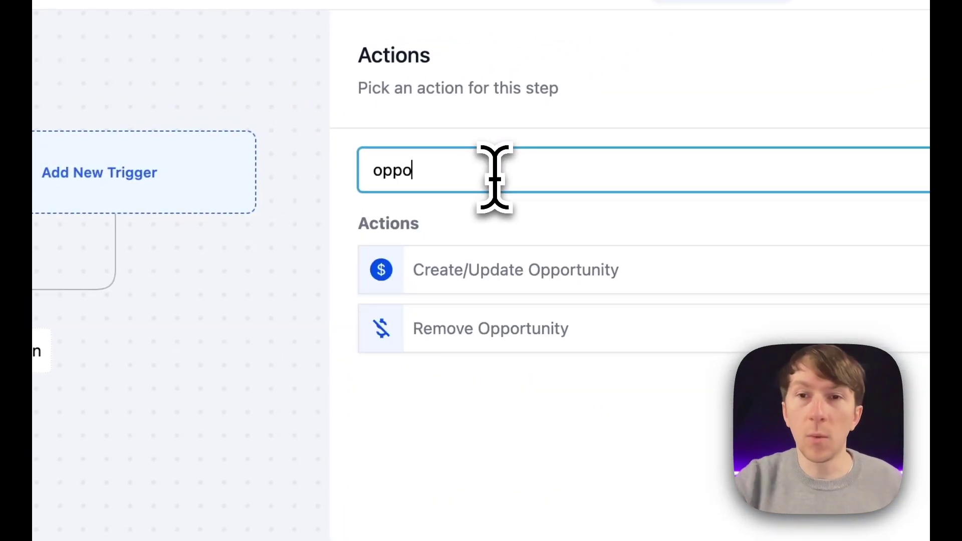
{"action": "left_click", "coordinate": [585, 282]}
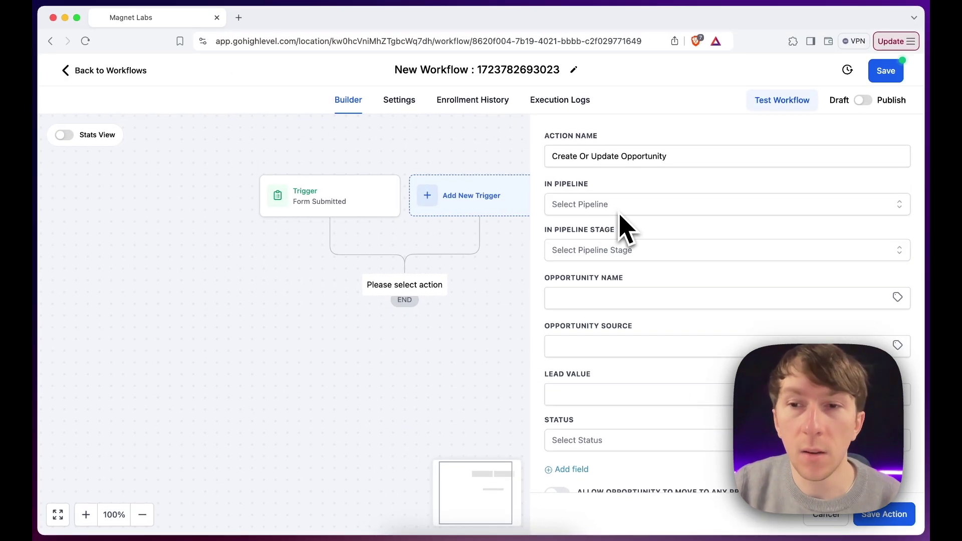
Set the opportunity action's pipeline to Pipeline and its pipeline stage to To Call
{"action": "left_click", "coordinate": [627, 209]}
{"action": "left_click", "coordinate": [602, 265]}
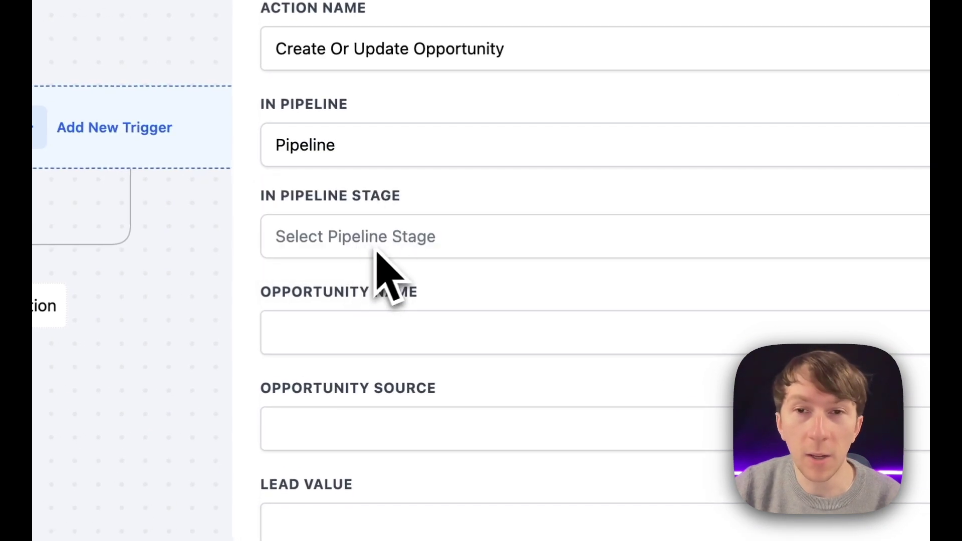
{"action": "left_click", "coordinate": [381, 253]}
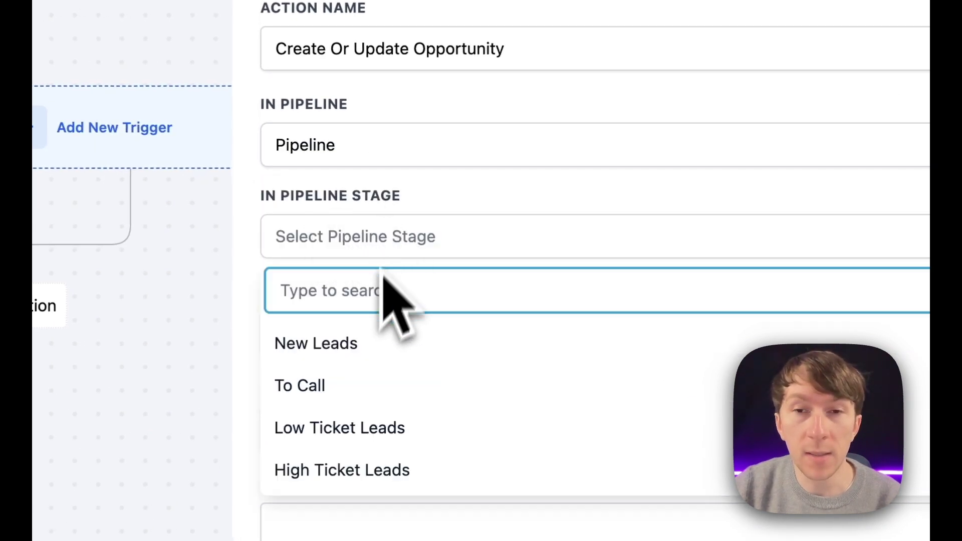
{"action": "left_click", "coordinate": [398, 390]}
Fill the opportunity name with the user's Full Name custom value, {{user.name}}
{"action": "left_click", "coordinate": [455, 335]}
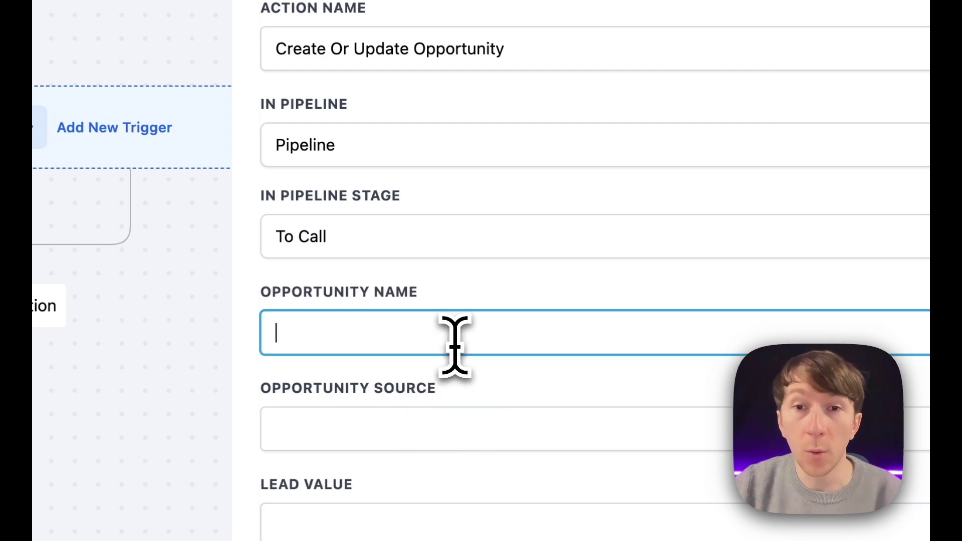
{"action": "left_click", "coordinate": [885, 227]}
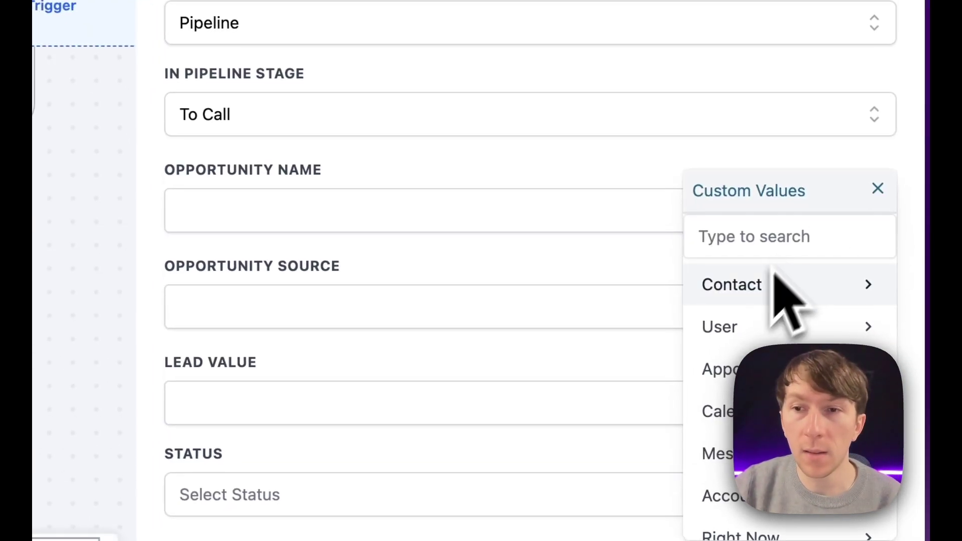
{"action": "left_click", "coordinate": [747, 329]}
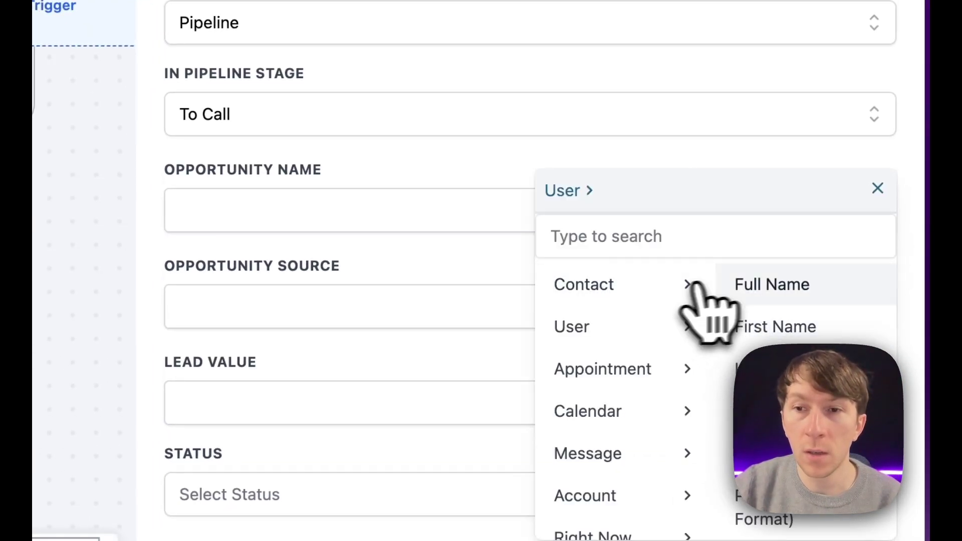
{"action": "left_click", "coordinate": [769, 284]}
Set the opportunity source to "Form 3" and the status to open, and save the action
{"action": "left_click", "coordinate": [403, 280]}
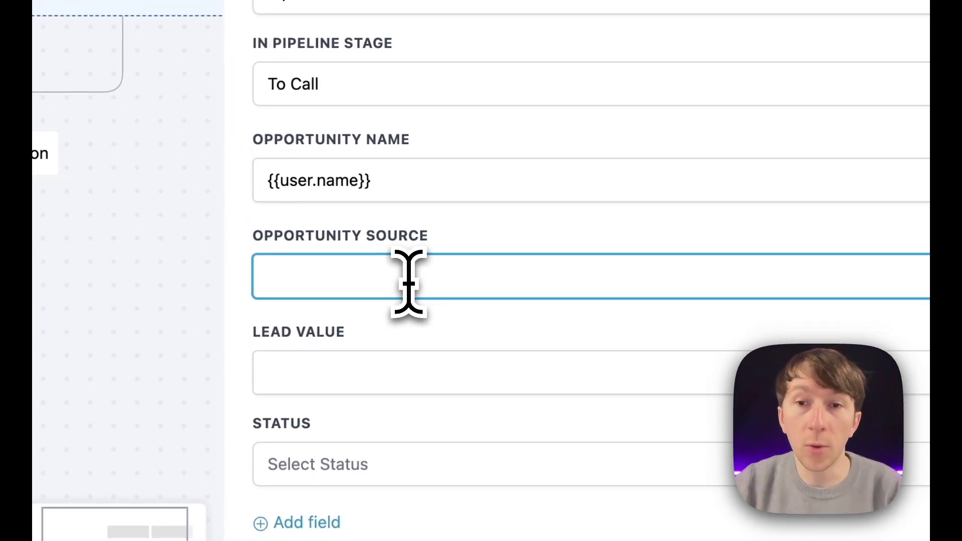
{"action": "type", "text": "Form "}
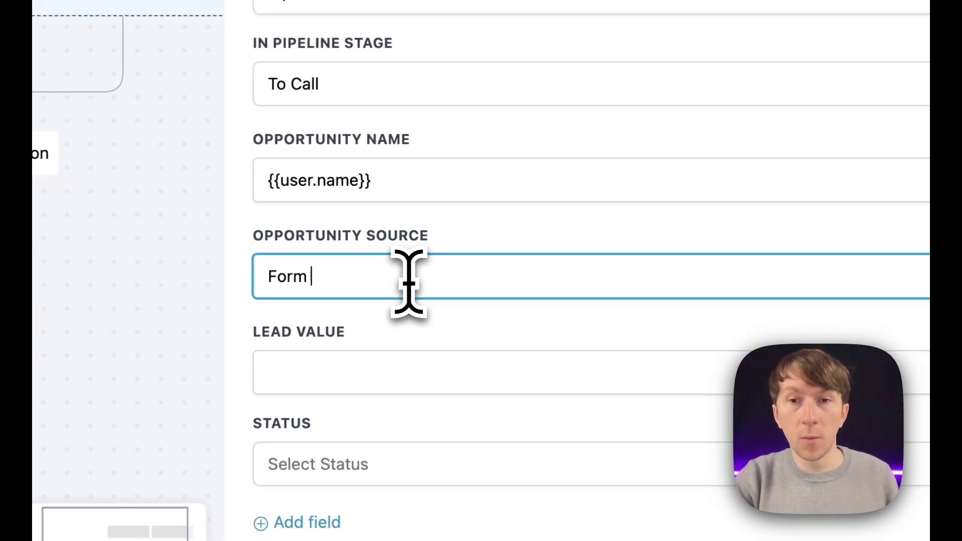
{"action": "type", "text": "3"}
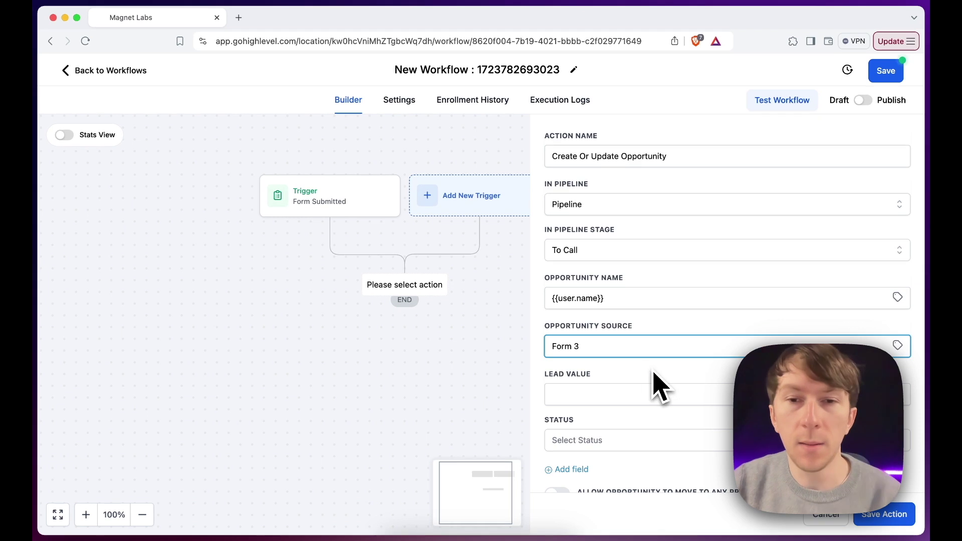
{"action": "scroll", "coordinate": [654, 386], "scroll_direction": "down", "scroll_amount": 2}
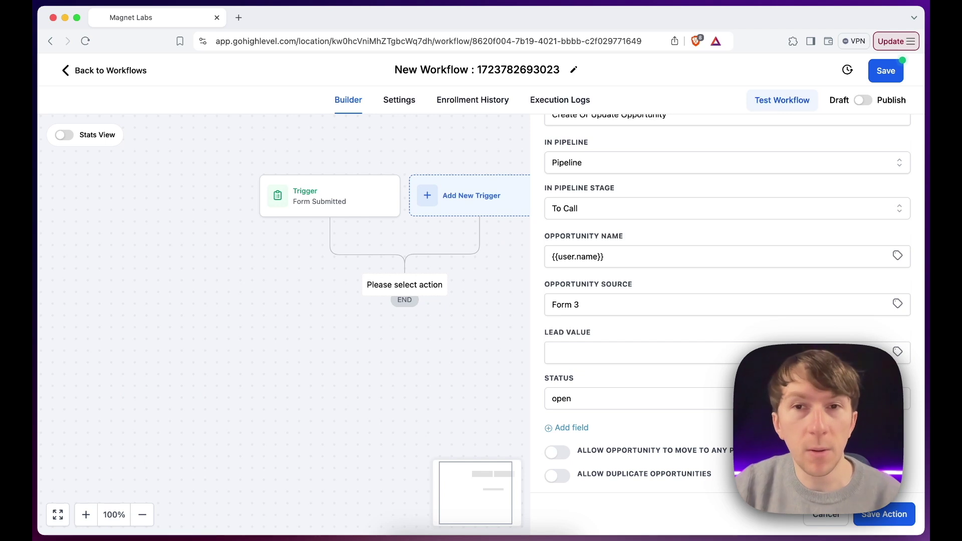
{"action": "left_click", "coordinate": [874, 514]}
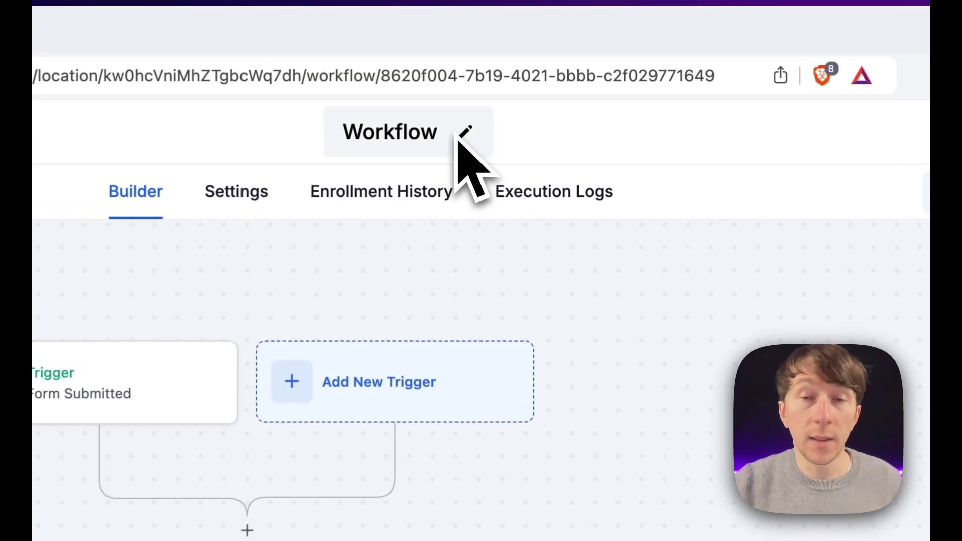
Rename the workflow as "When Form submitted →Create opportunity" and save it
{"action": "left_click", "coordinate": [351, 134]}
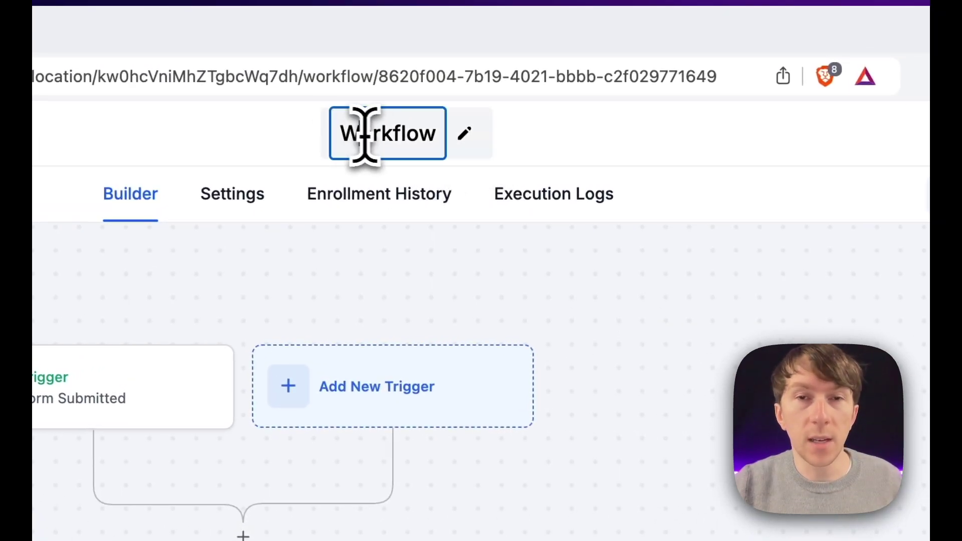
{"action": "double_click", "coordinate": [385, 135]}
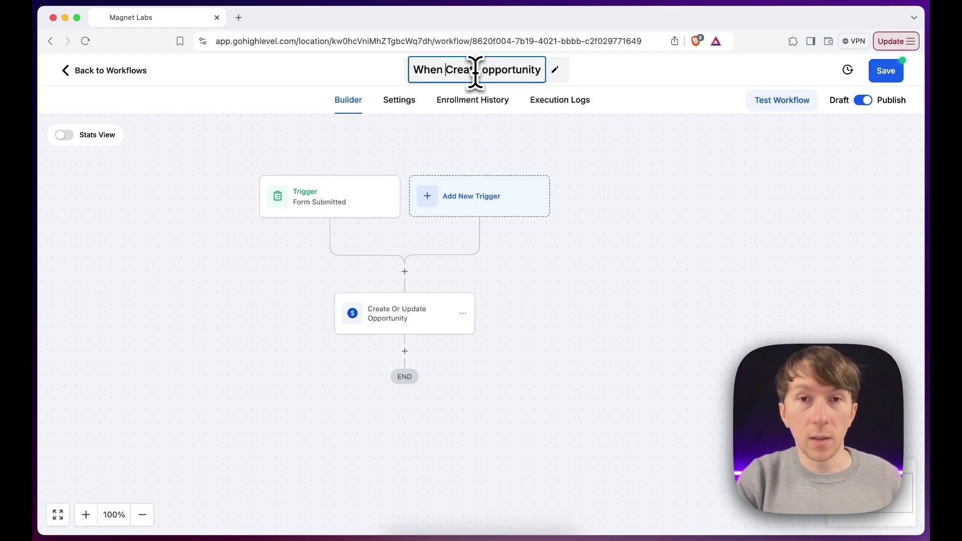
{"action": "type", "text": "SubCreate opportunity"}
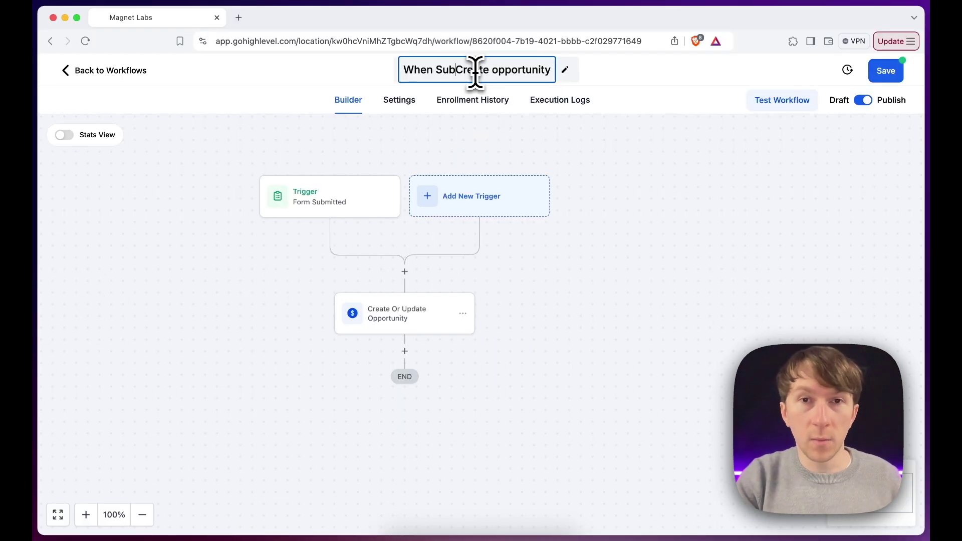
{"action": "type", "text": "ubmitted -"}
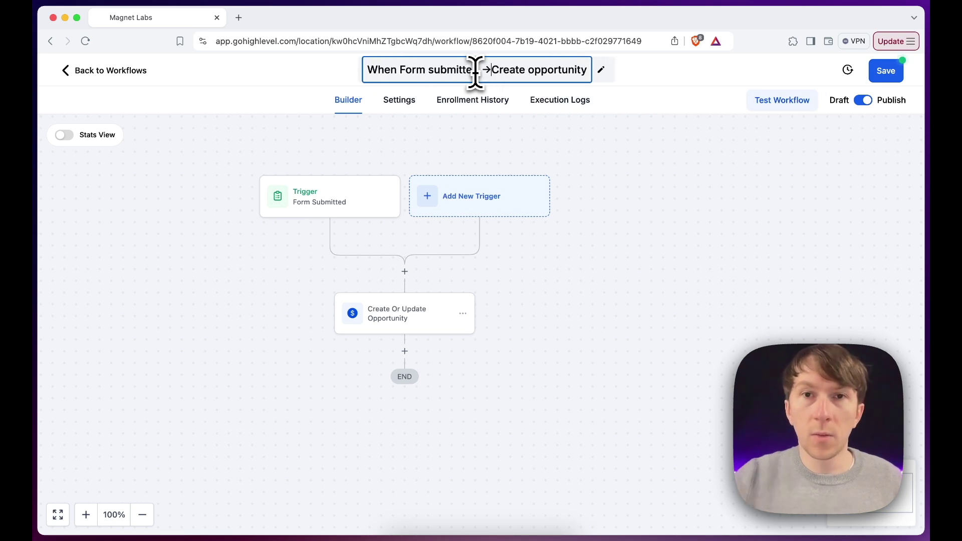
{"action": "left_click", "coordinate": [886, 71]}
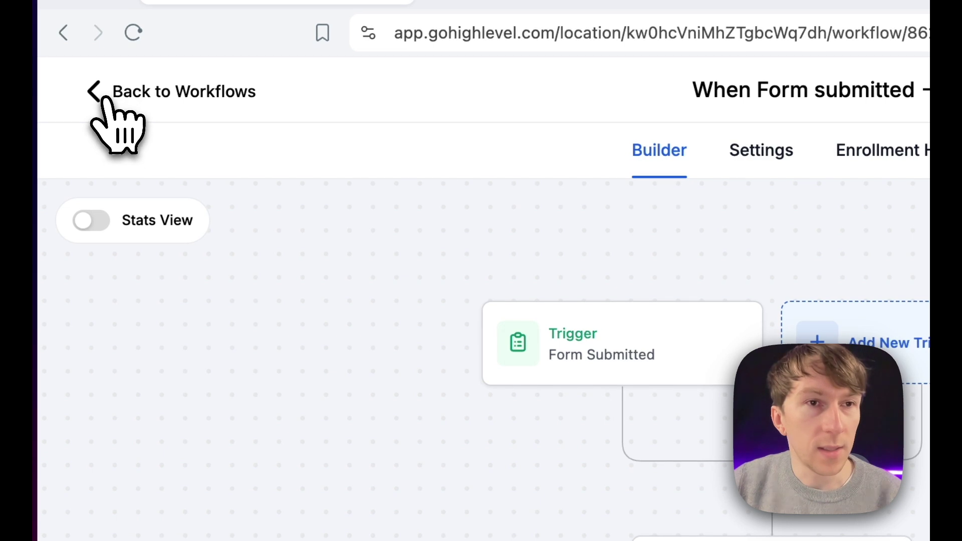
Leave the workflow, open Form 3 in the form builder, and preview it
{"action": "left_click", "coordinate": [107, 98]}
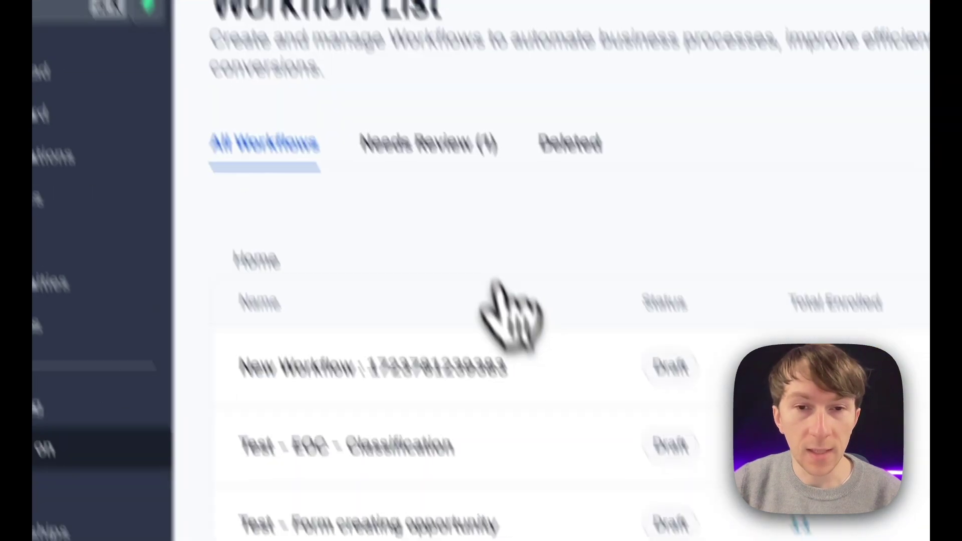
{"action": "scroll", "coordinate": [451, 301], "scroll_direction": "down", "scroll_amount": 1}
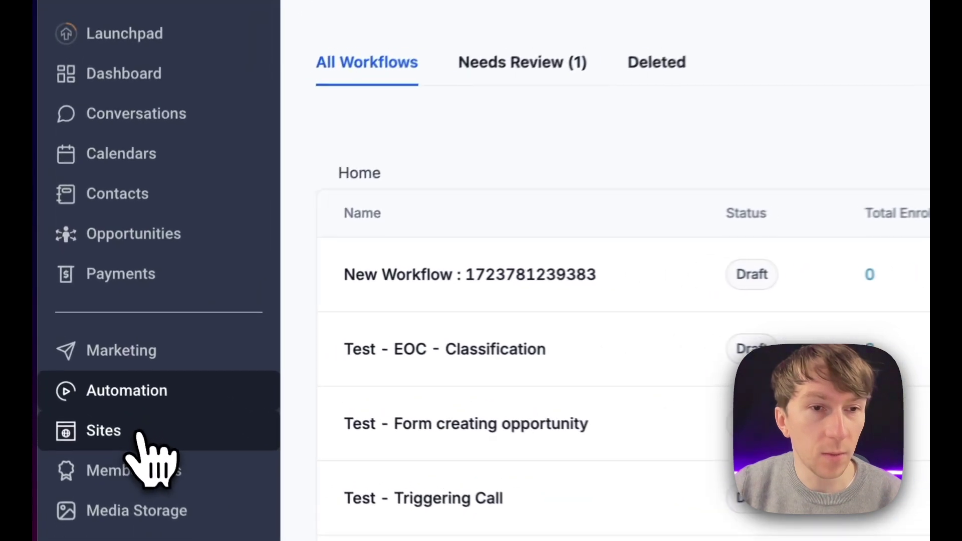
{"action": "left_click", "coordinate": [141, 437]}
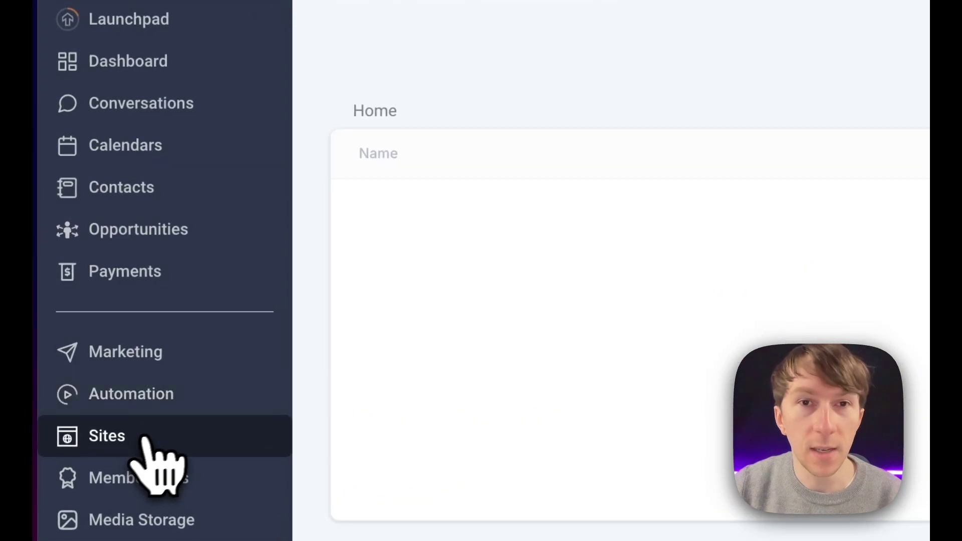
{"action": "mouse_move", "coordinate": [651, 131]}
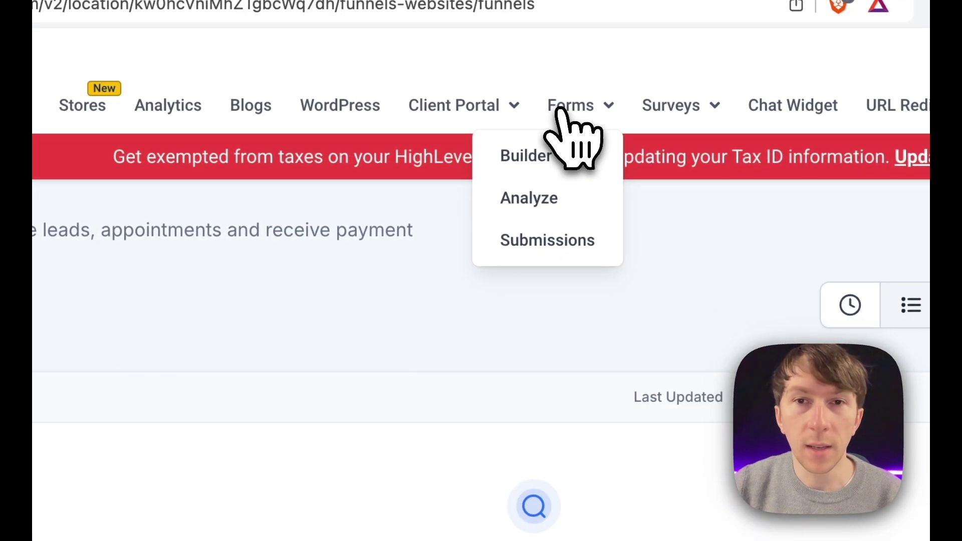
{"action": "left_click", "coordinate": [563, 115]}
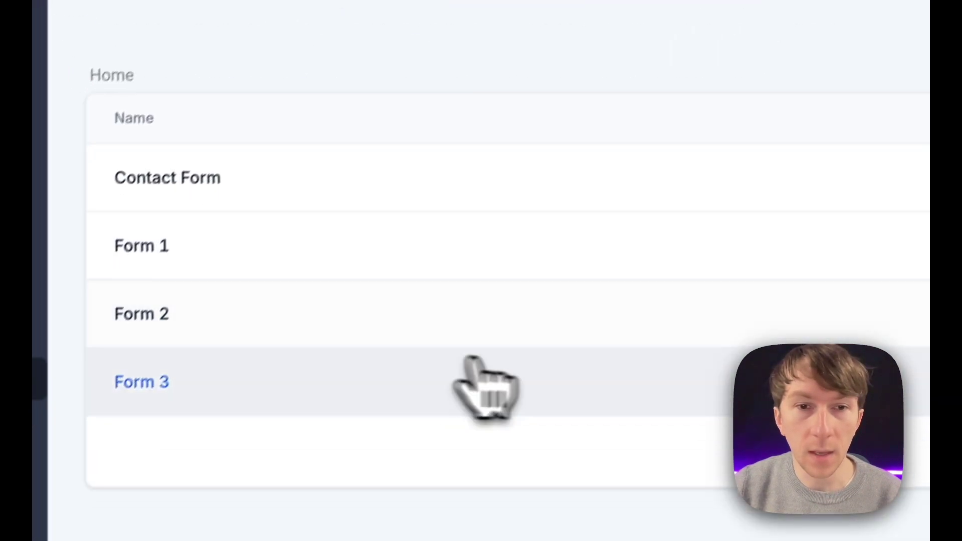
{"action": "left_click", "coordinate": [267, 277]}
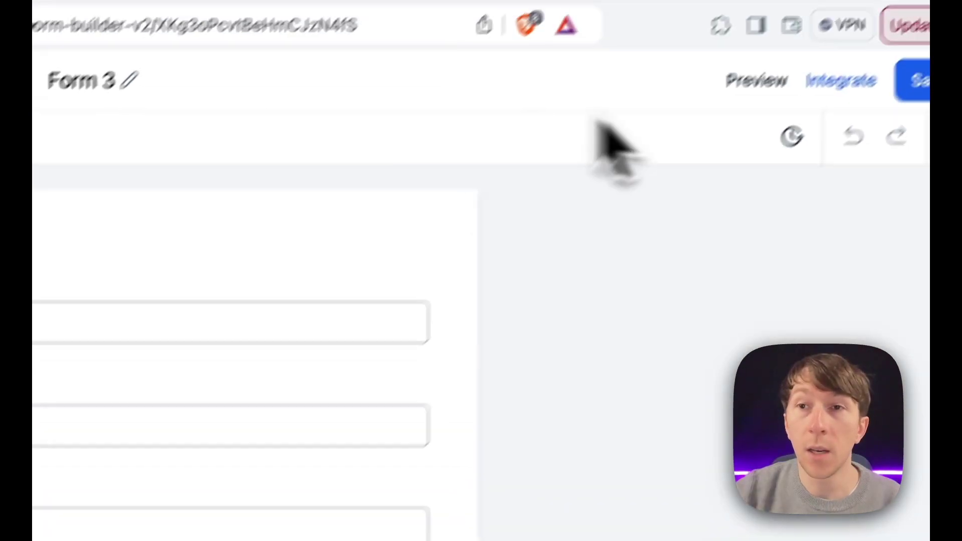
{"action": "left_click", "coordinate": [708, 135]}
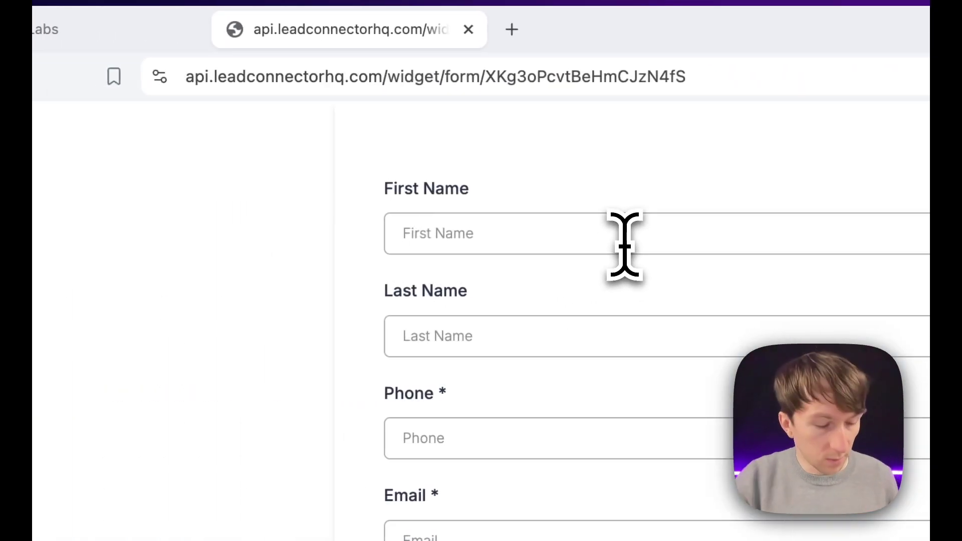
Fill in the form with the lead's first name, last name, phone and email, accept the SMS consent, and submit it
{"action": "left_click", "coordinate": [624, 246]}
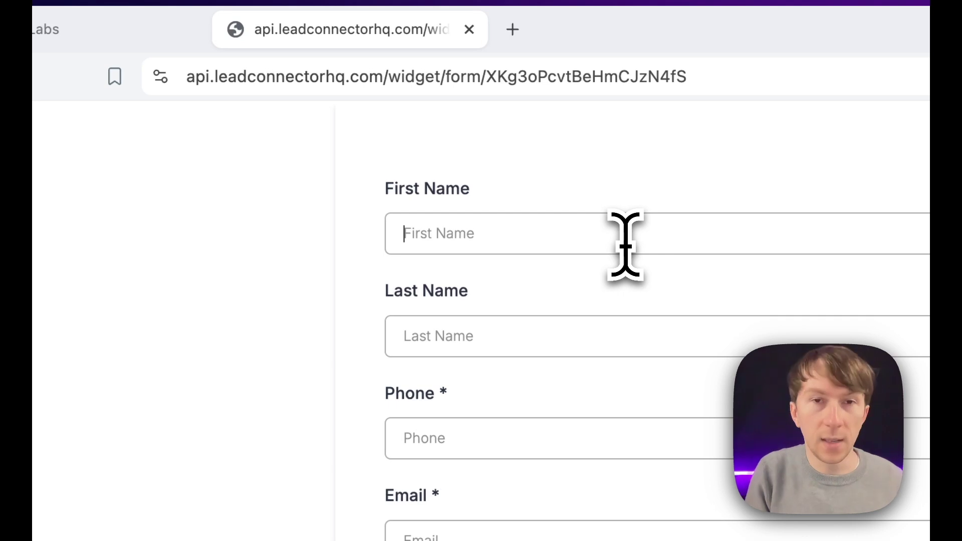
{"action": "type", "text": "Tho"}
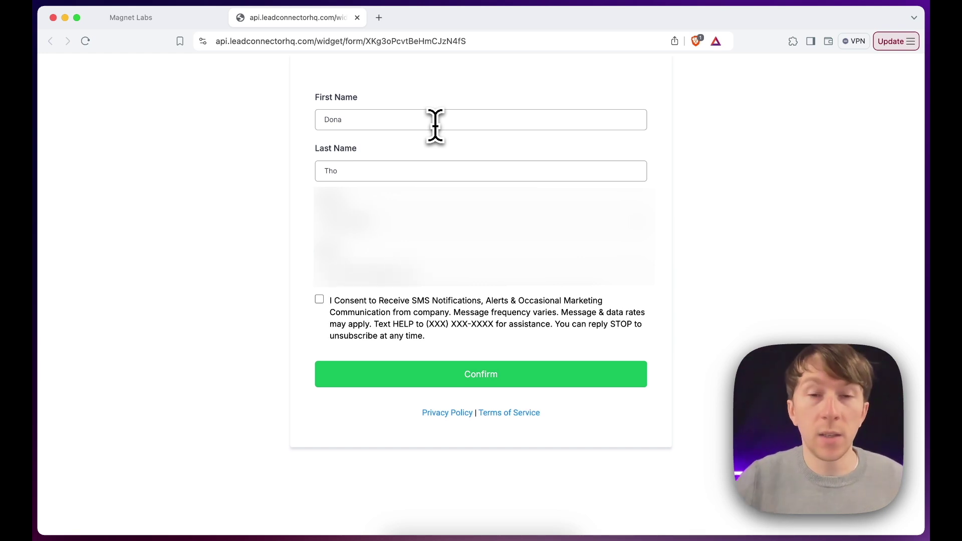
{"action": "left_click", "coordinate": [446, 375]}
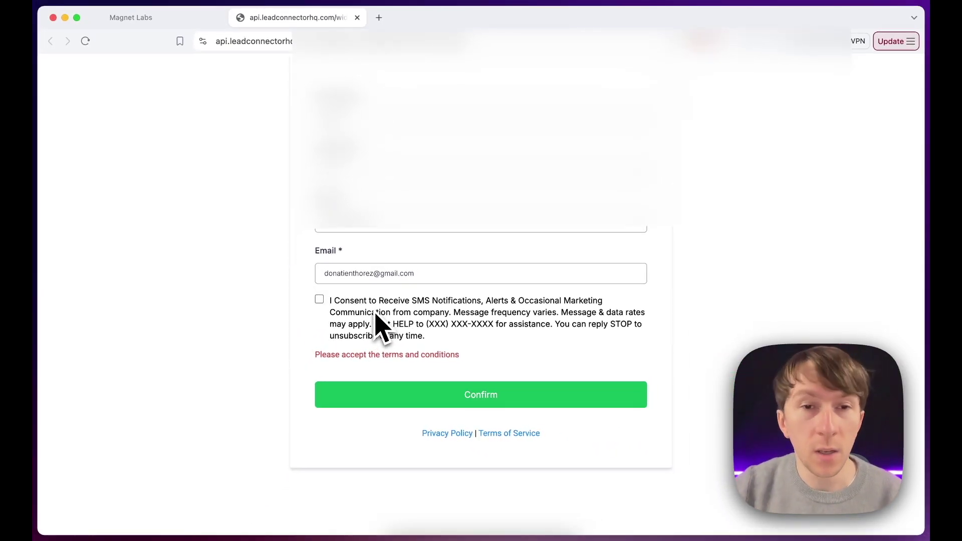
{"action": "left_click", "coordinate": [319, 301]}
{"action": "left_click", "coordinate": [455, 374]}
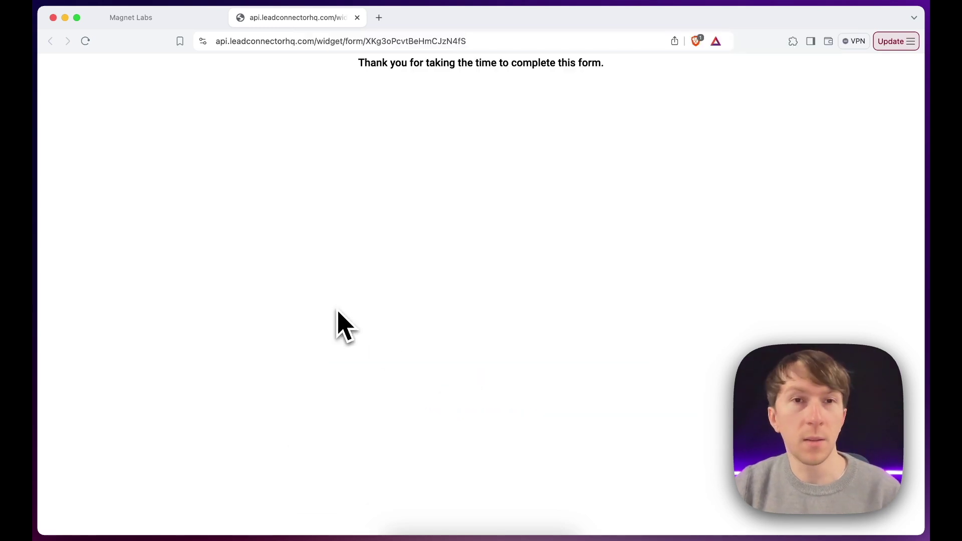
Return to the HighLevel account and check the opportunities pipeline for the submitted lead
{"action": "left_click", "coordinate": [176, 24]}
{"action": "left_click", "coordinate": [64, 69]}
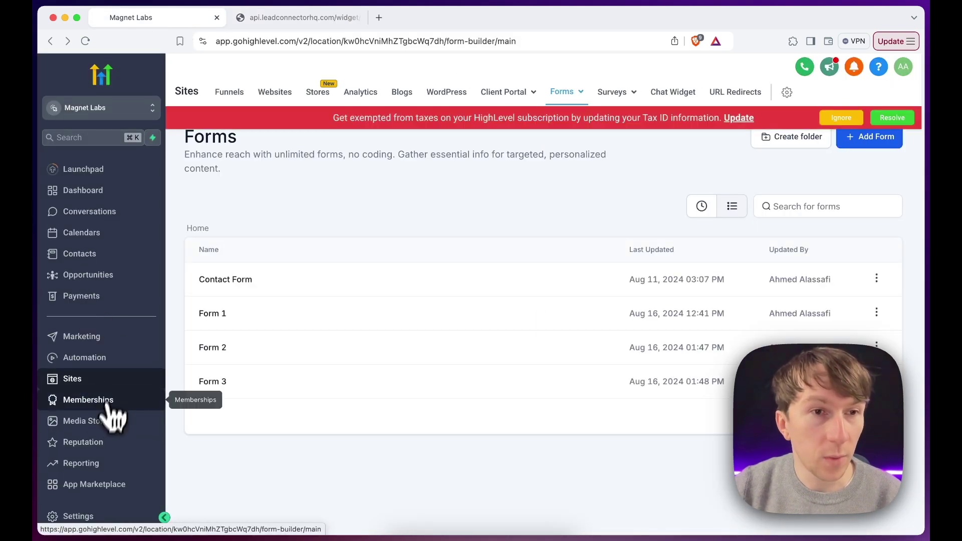
{"action": "left_click", "coordinate": [110, 278]}
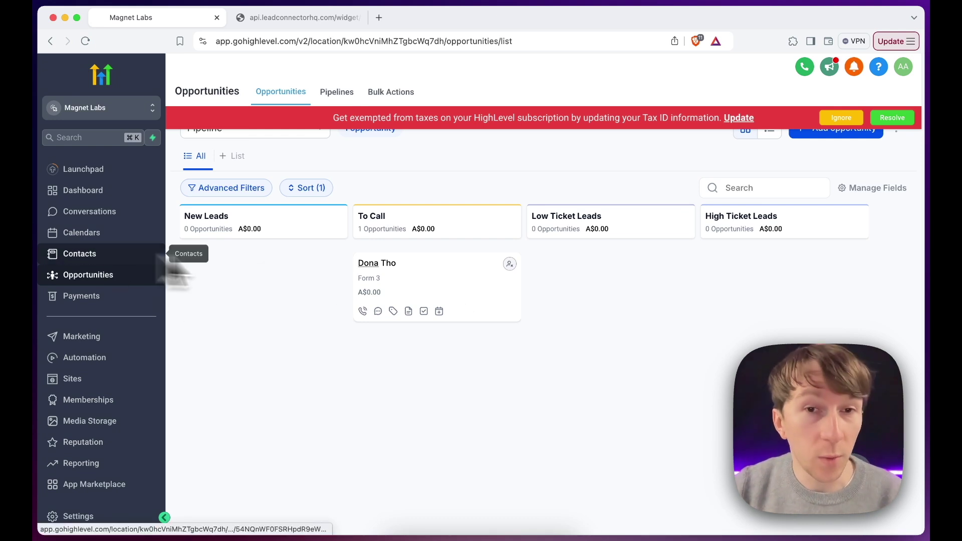
Create another automation workflow from scratch
{"action": "left_click", "coordinate": [108, 358]}
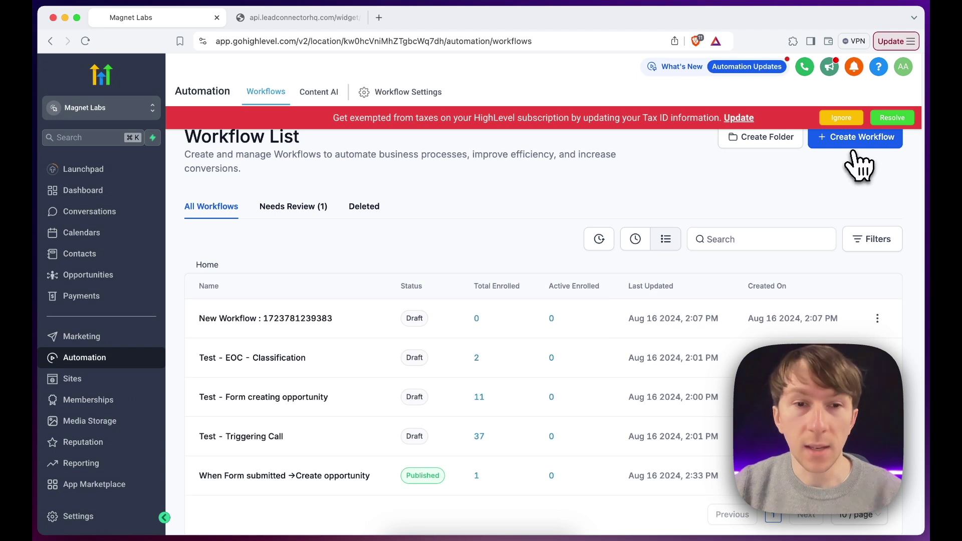
{"action": "left_click", "coordinate": [861, 143]}
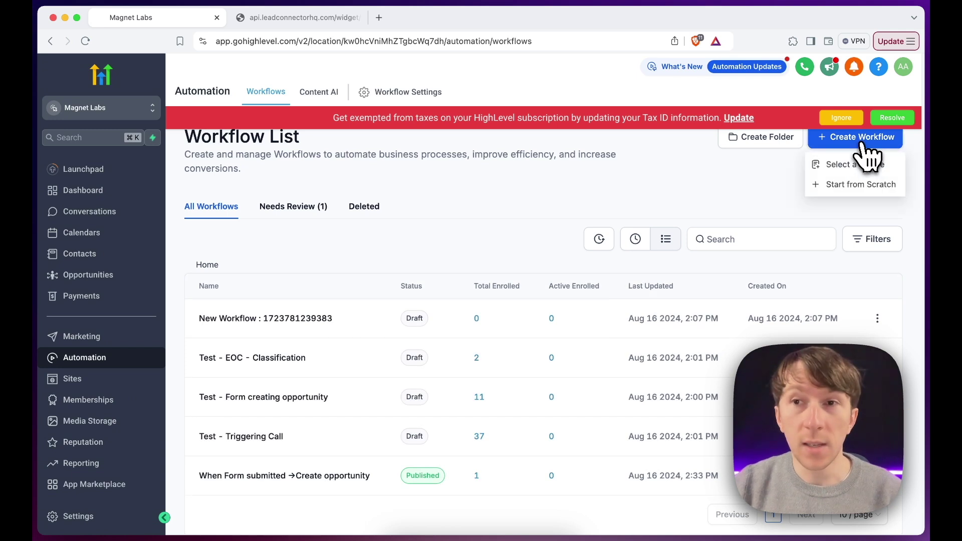
{"action": "left_click", "coordinate": [860, 185]}
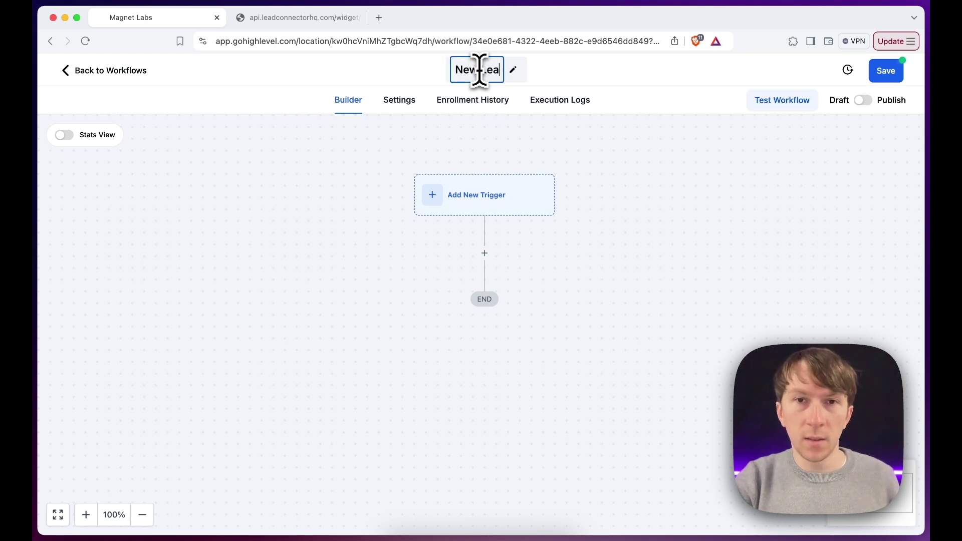
Name the workflow "New Lead in ToCall → Trigger Make And phone call"
{"action": "type", "text": "ToCall →"}
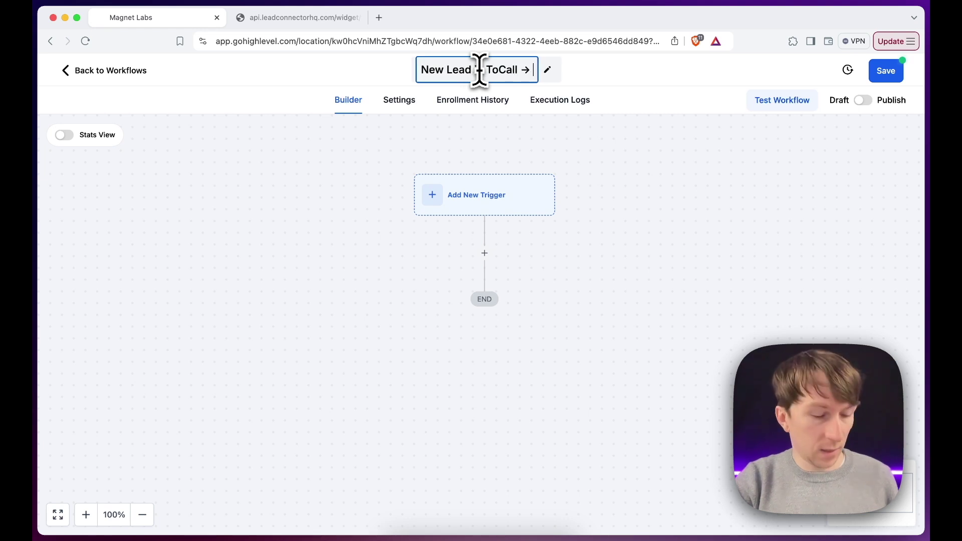
{"action": "type", "text": " Trigger Make "}
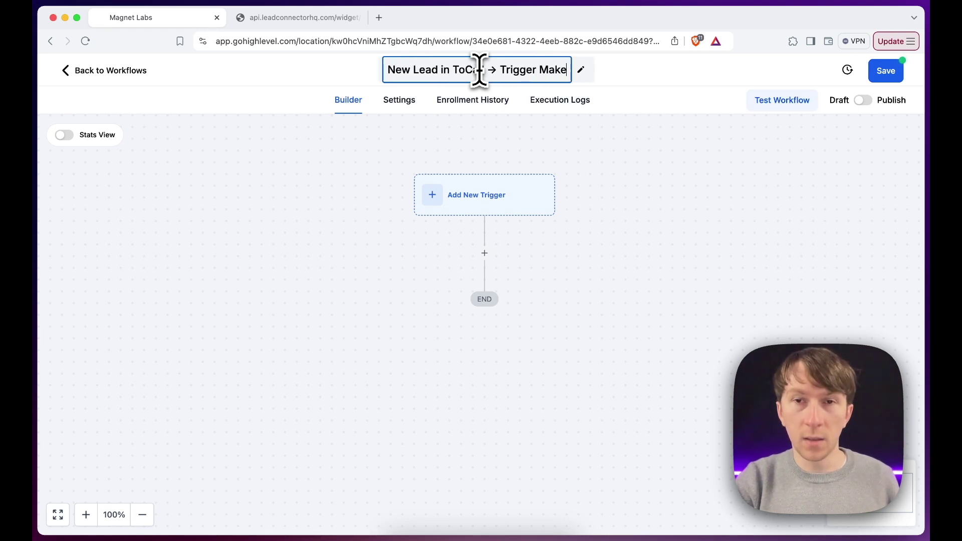
{"action": "type", "text": "And phone Call"}
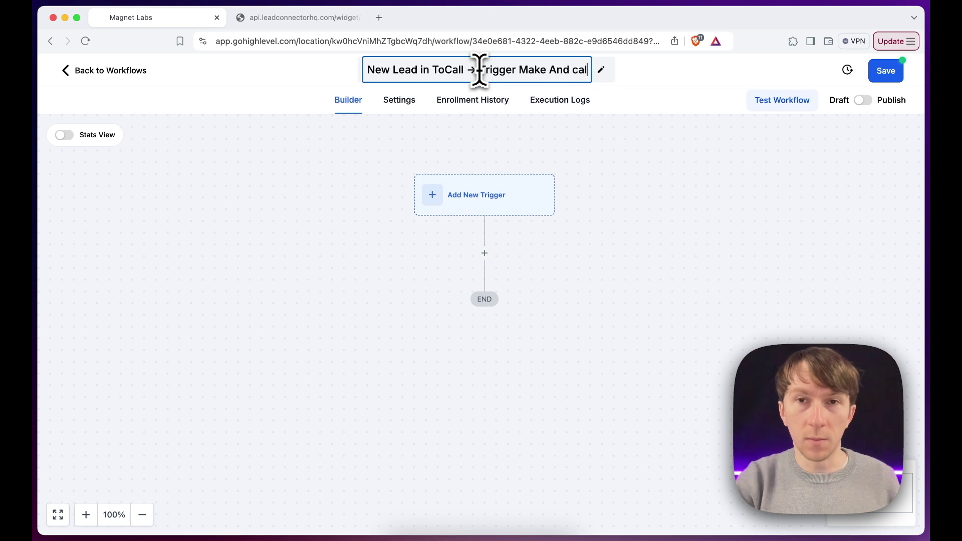
{"action": "left_click", "coordinate": [571, 70]}
{"action": "type", "text": "phone"}
{"action": "key", "text": "BackSpace"}
{"action": "type", "text": "c"}
{"action": "left_click", "coordinate": [664, 163]}
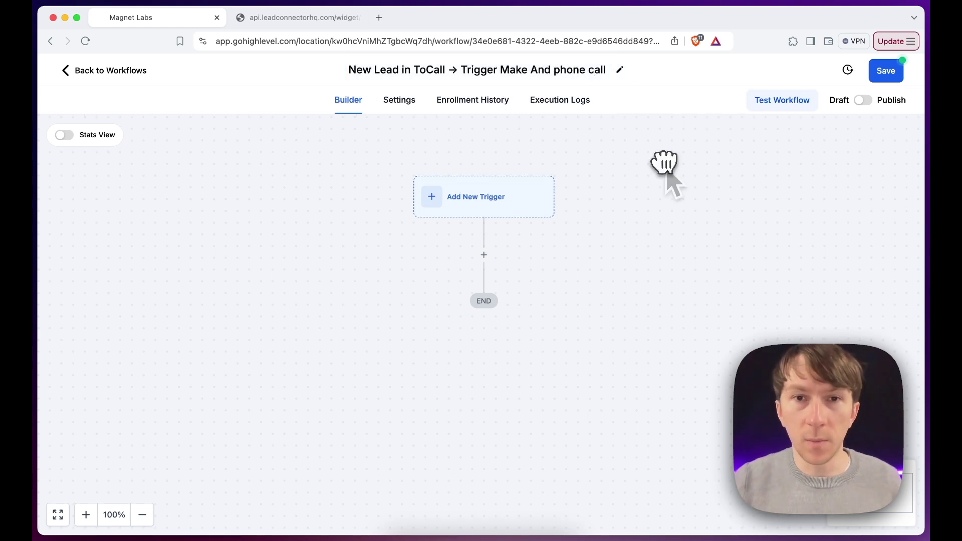
Add an Opportunity Status Changed trigger to the workflow, searching the triggers for "oppo"
{"action": "left_click", "coordinate": [501, 200]}
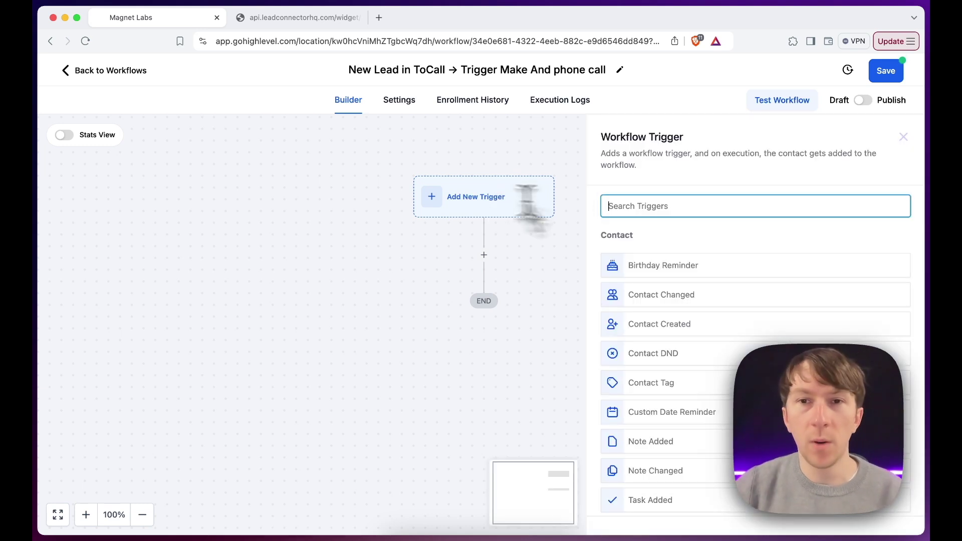
{"action": "type", "text": "oppo"}
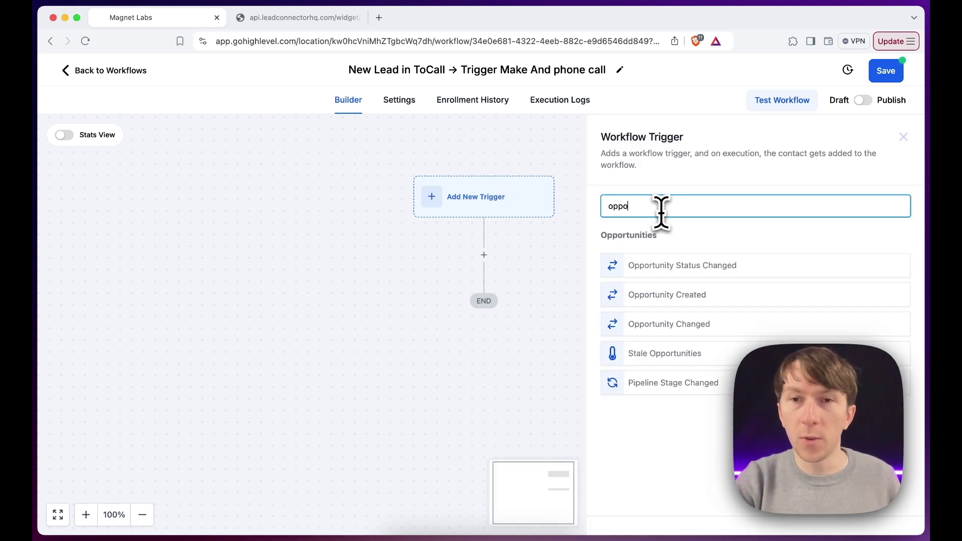
{"action": "left_click", "coordinate": [715, 273]}
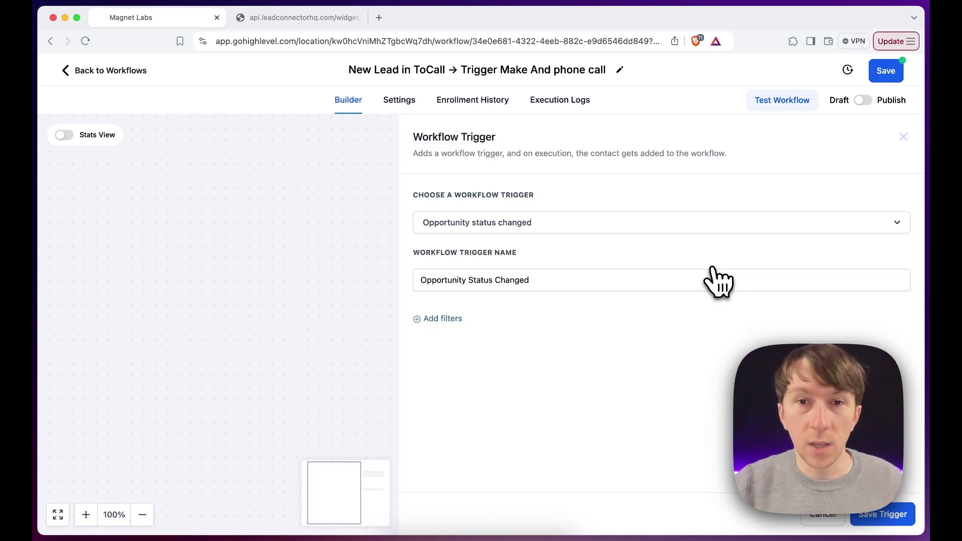
Add a trigger filter that limits In pipeline to Pipeline
{"action": "left_click", "coordinate": [439, 319]}
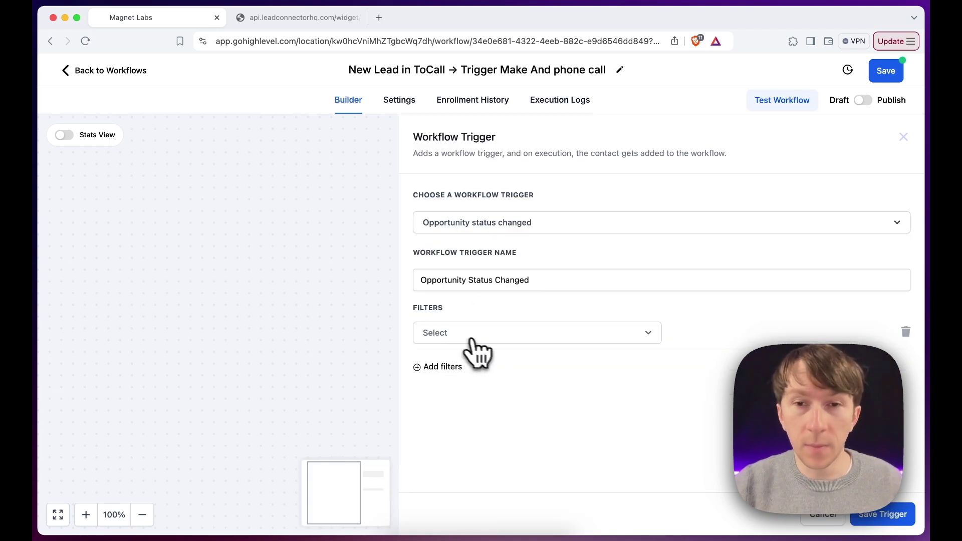
{"action": "left_click", "coordinate": [485, 336]}
{"action": "scroll", "coordinate": [489, 428], "scroll_direction": "down", "scroll_amount": 2}
{"action": "left_click", "coordinate": [490, 417]}
{"action": "left_click", "coordinate": [701, 333]}
{"action": "left_click", "coordinate": [689, 386]}
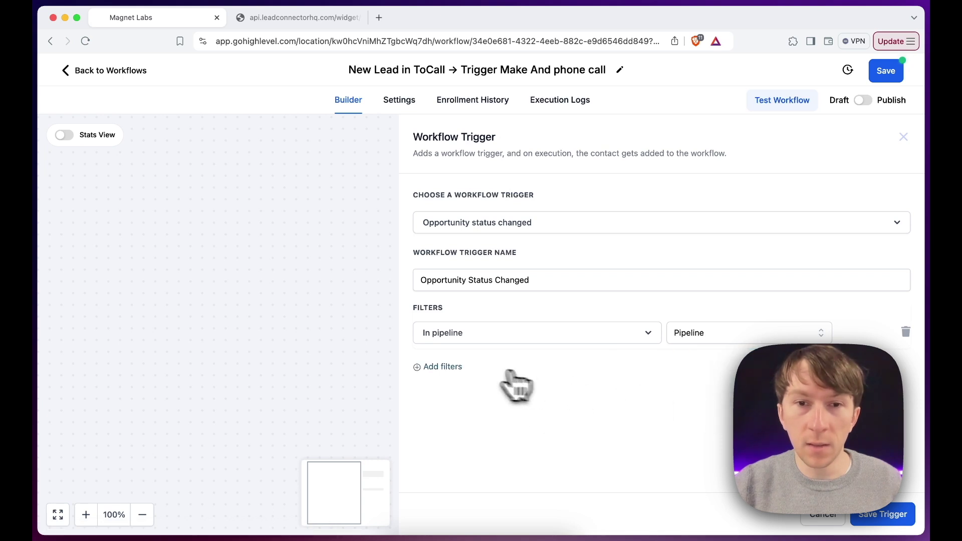
Add a second trigger filter on Moved from status and show its available statuses
{"action": "left_click", "coordinate": [444, 367]}
{"action": "left_click", "coordinate": [459, 378]}
{"action": "scroll", "coordinate": [508, 441], "scroll_direction": "down", "scroll_amount": 5}
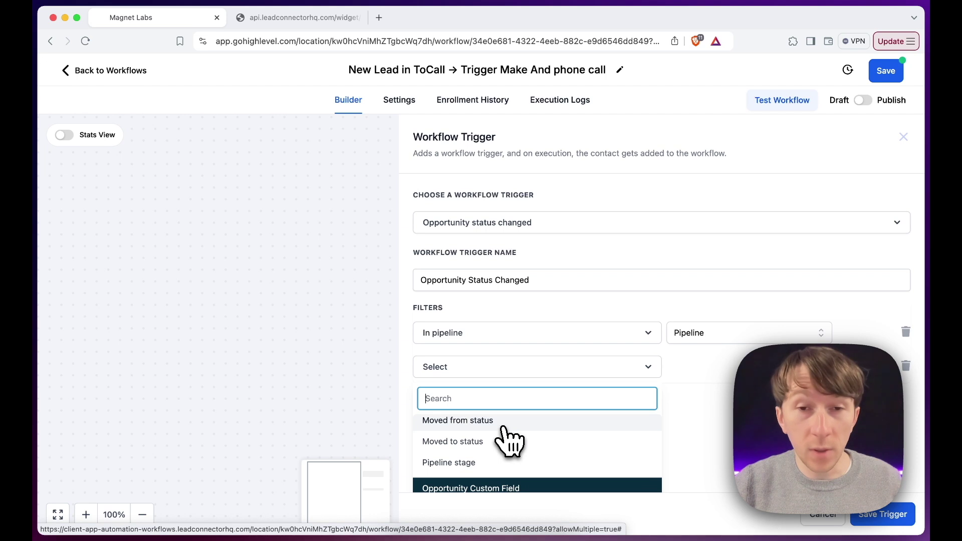
{"action": "left_click", "coordinate": [504, 427]}
{"action": "left_click", "coordinate": [714, 372]}
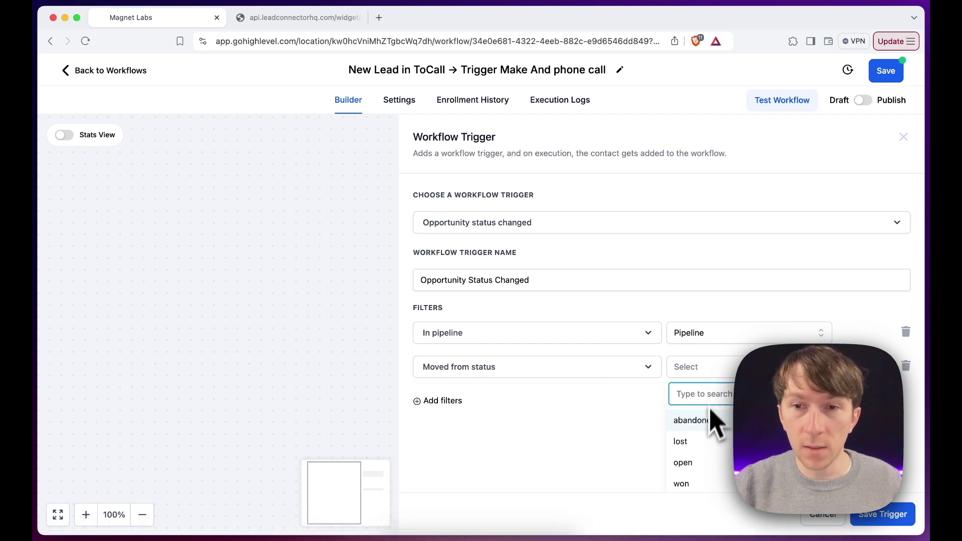
Change the second trigger filter to Pipeline stage with the value To Call, and try to save the trigger
{"action": "left_click", "coordinate": [539, 371]}
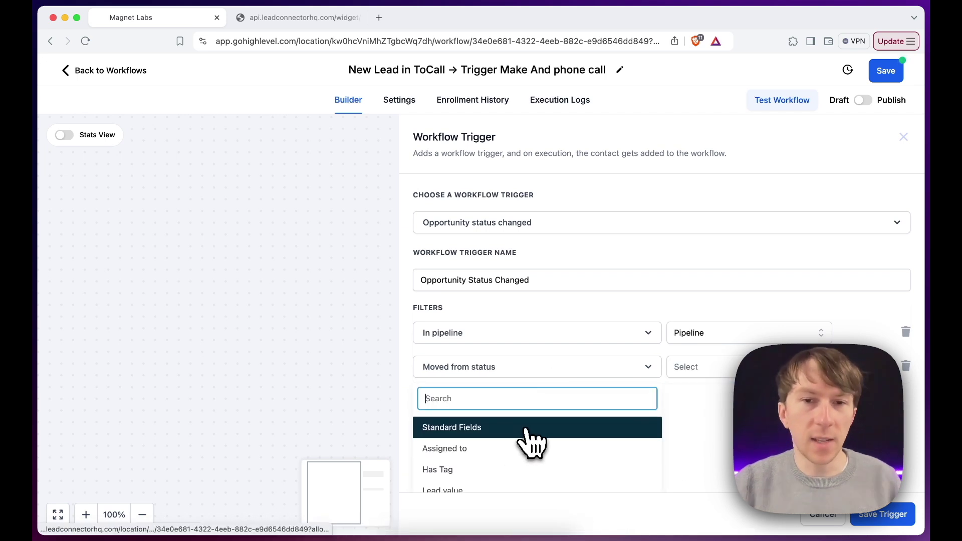
{"action": "scroll", "coordinate": [531, 441], "scroll_direction": "down", "scroll_amount": 5}
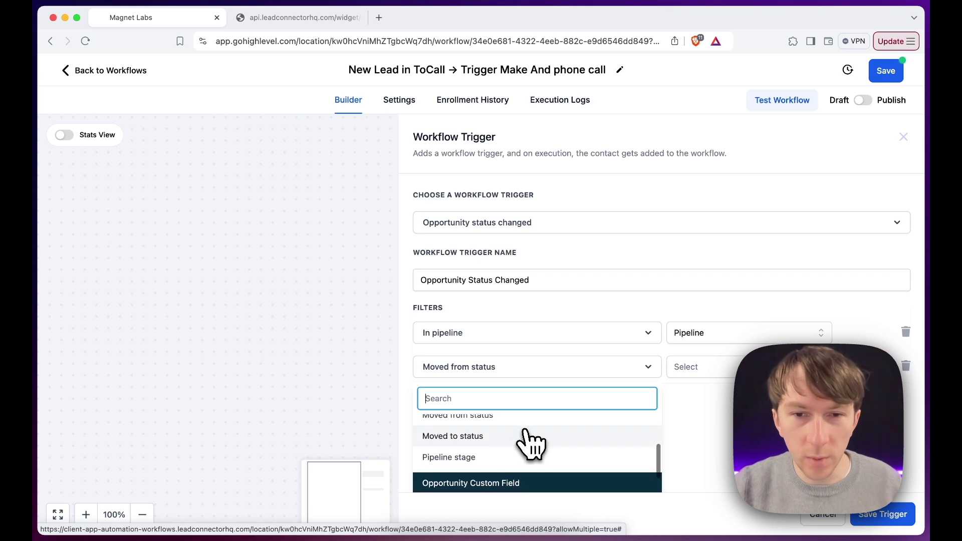
{"action": "left_click", "coordinate": [488, 458]}
{"action": "left_click", "coordinate": [707, 372]}
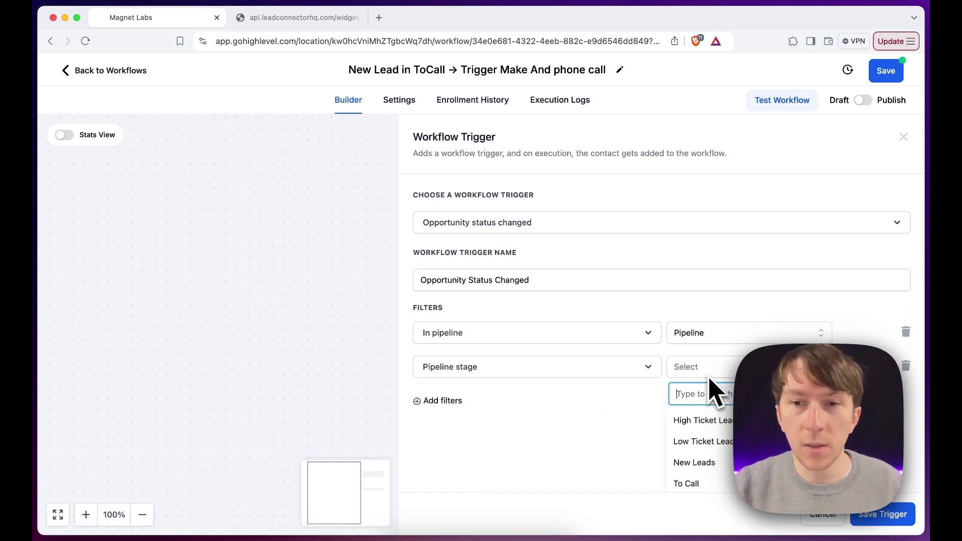
{"action": "left_click", "coordinate": [708, 484]}
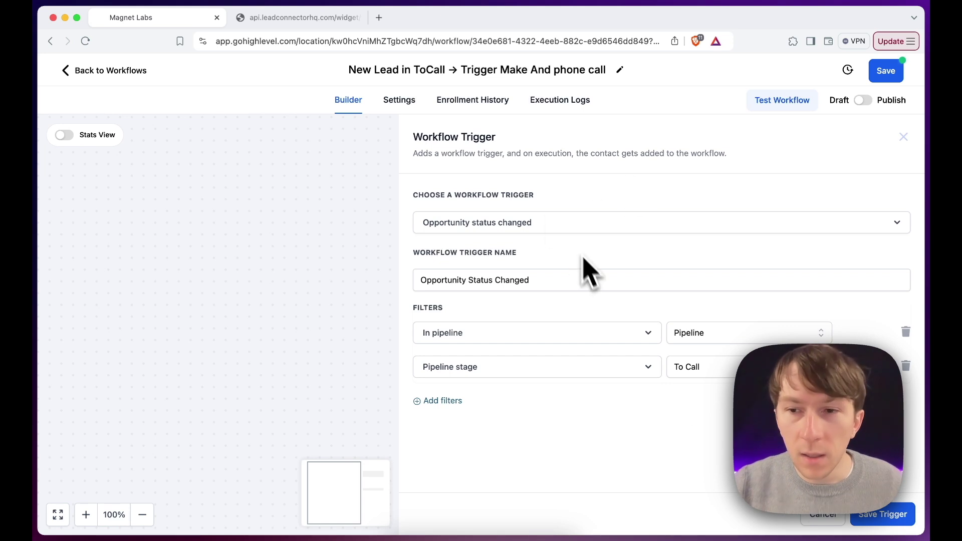
{"action": "left_click", "coordinate": [887, 514]}
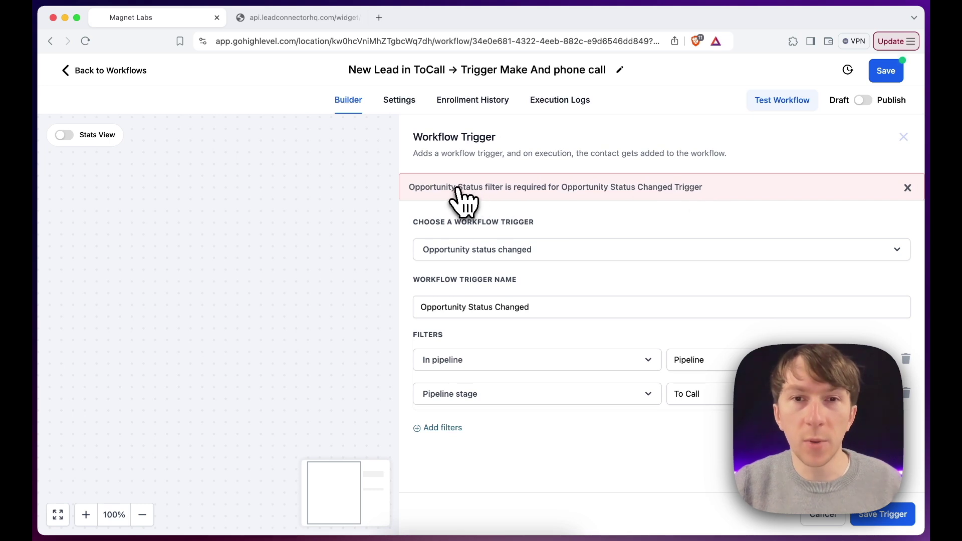
Add a third trigger filter with Moved to status set to open, and save the Opportunity Status Changed trigger
{"action": "left_click", "coordinate": [448, 427]}
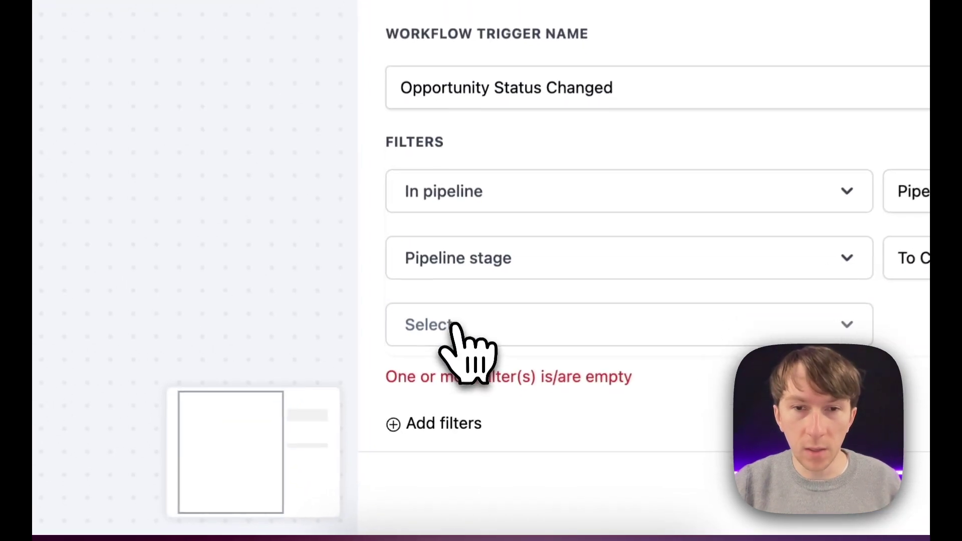
{"action": "left_click", "coordinate": [454, 324]}
{"action": "scroll", "coordinate": [521, 395], "scroll_direction": "down", "scroll_amount": 6}
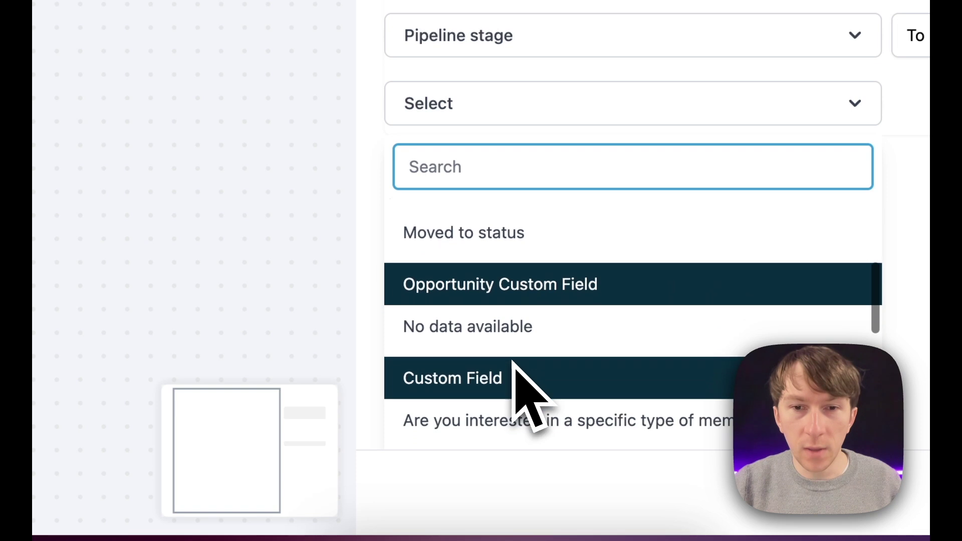
{"action": "scroll", "coordinate": [521, 396], "scroll_direction": "up", "scroll_amount": 2}
{"action": "scroll", "coordinate": [529, 386], "scroll_direction": "down", "scroll_amount": 3}
{"action": "scroll", "coordinate": [516, 375], "scroll_direction": "up", "scroll_amount": 2}
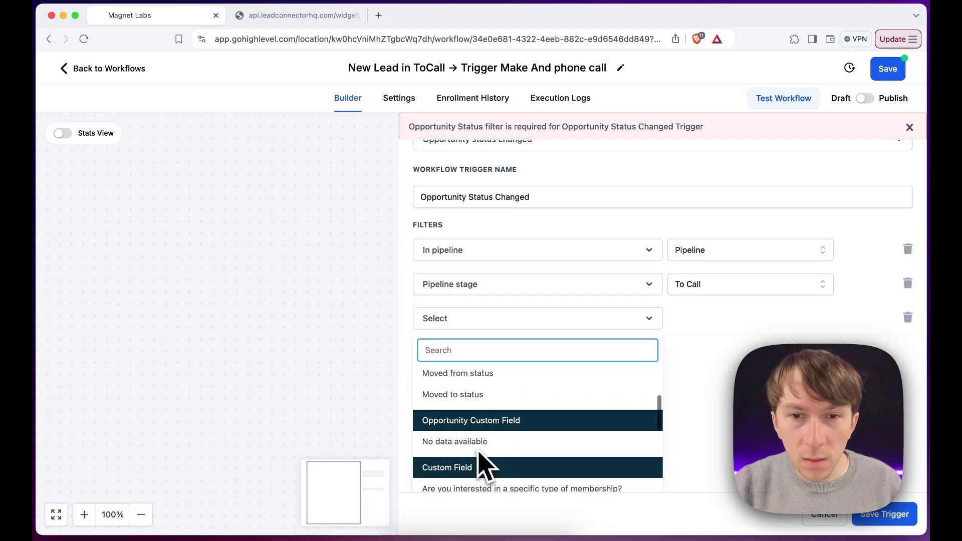
{"action": "scroll", "coordinate": [481, 456], "scroll_direction": "up", "scroll_amount": 5}
{"action": "scroll", "coordinate": [473, 439], "scroll_direction": "down", "scroll_amount": 1}
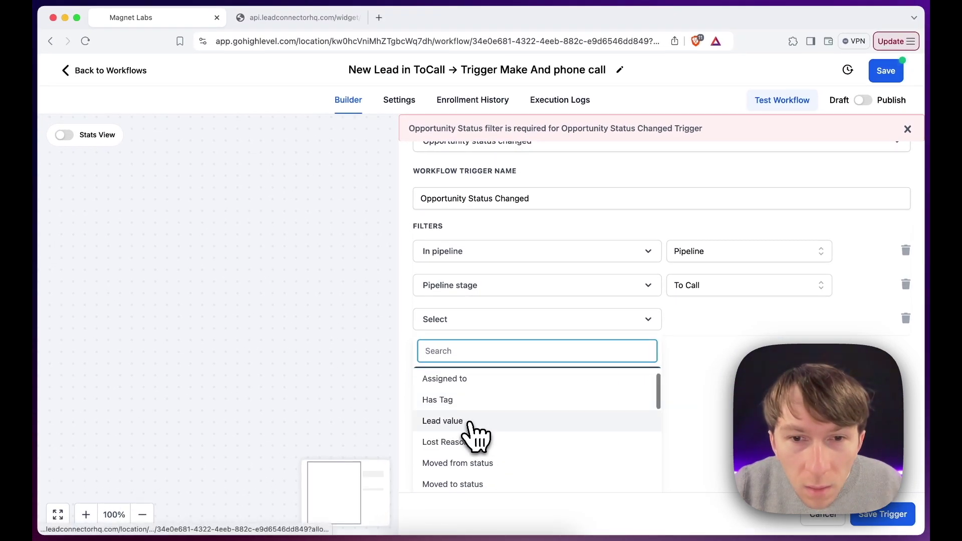
{"action": "scroll", "coordinate": [478, 441], "scroll_direction": "up", "scroll_amount": 1}
{"action": "scroll", "coordinate": [496, 443], "scroll_direction": "down", "scroll_amount": 2}
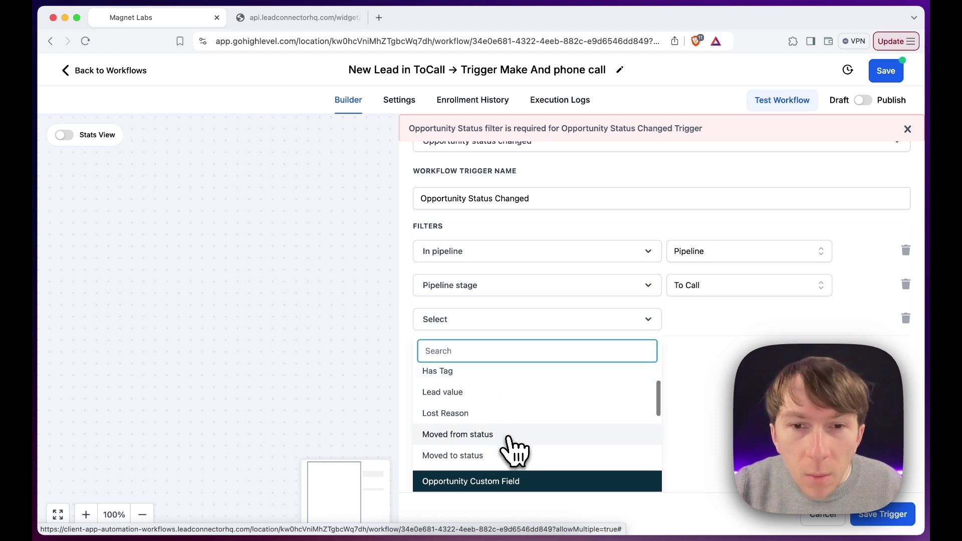
{"action": "left_click", "coordinate": [514, 456]}
{"action": "left_click", "coordinate": [696, 416]}
{"action": "scroll", "coordinate": [694, 488], "scroll_direction": "down", "scroll_amount": 2}
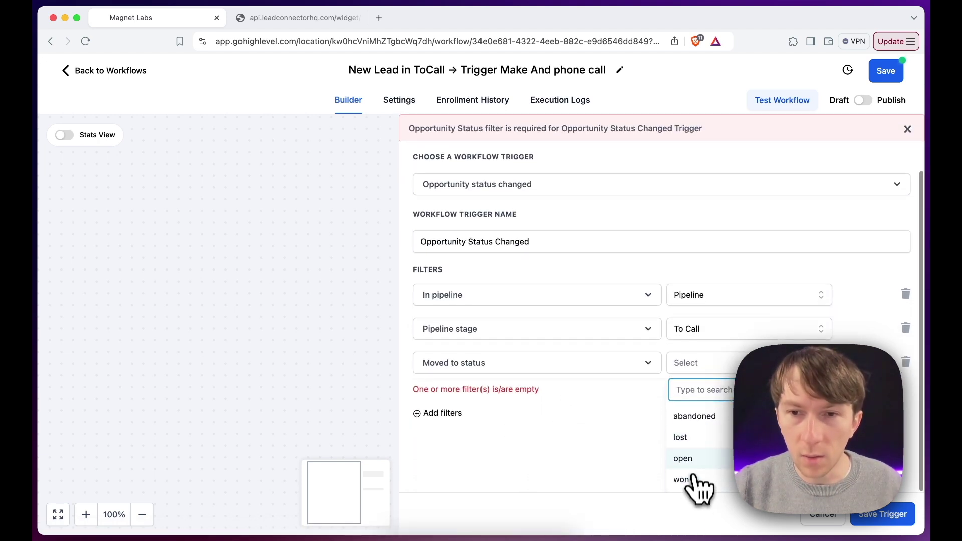
{"action": "left_click", "coordinate": [694, 466]}
{"action": "left_click", "coordinate": [904, 516]}
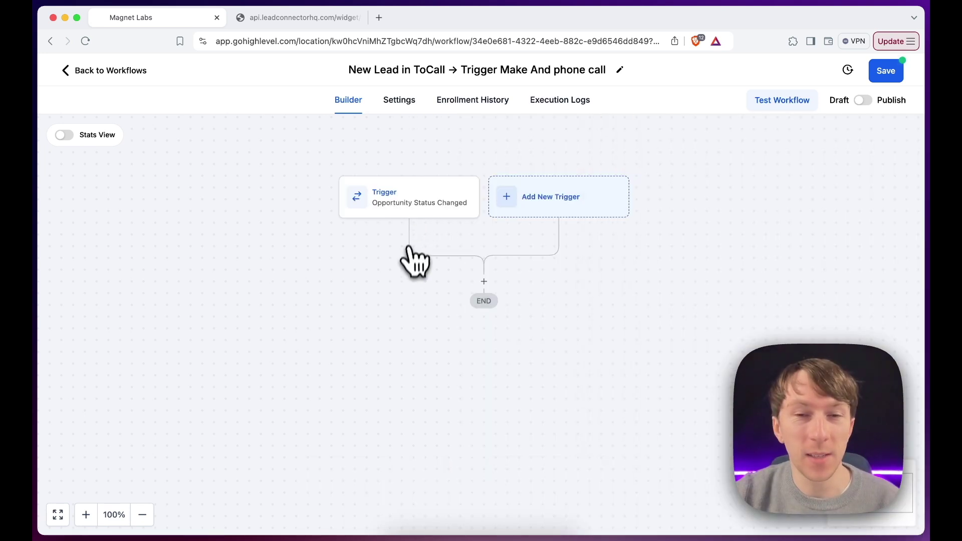
{"action": "left_click", "coordinate": [484, 281]}
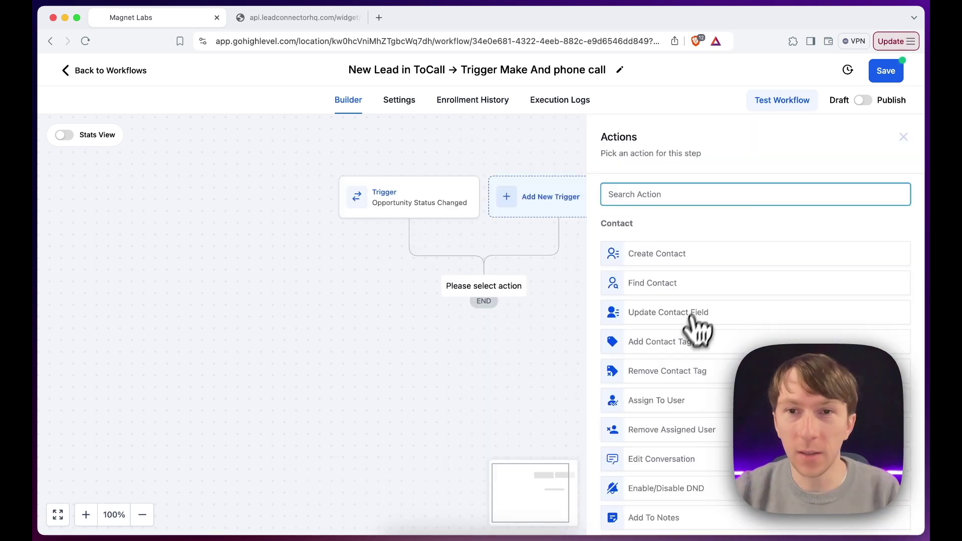
{"action": "type", "text": "web"}
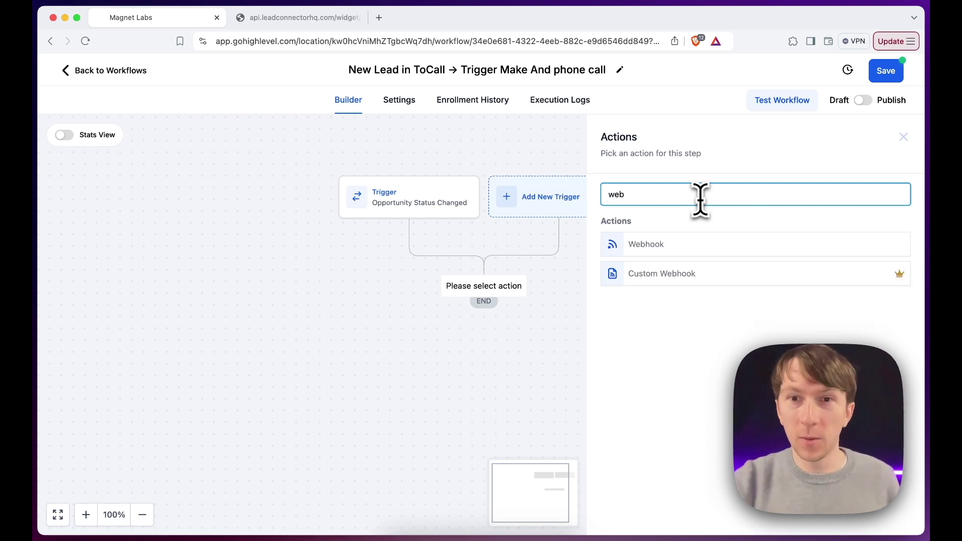
{"action": "left_click", "coordinate": [734, 246]}
{"action": "left_click", "coordinate": [698, 315]}
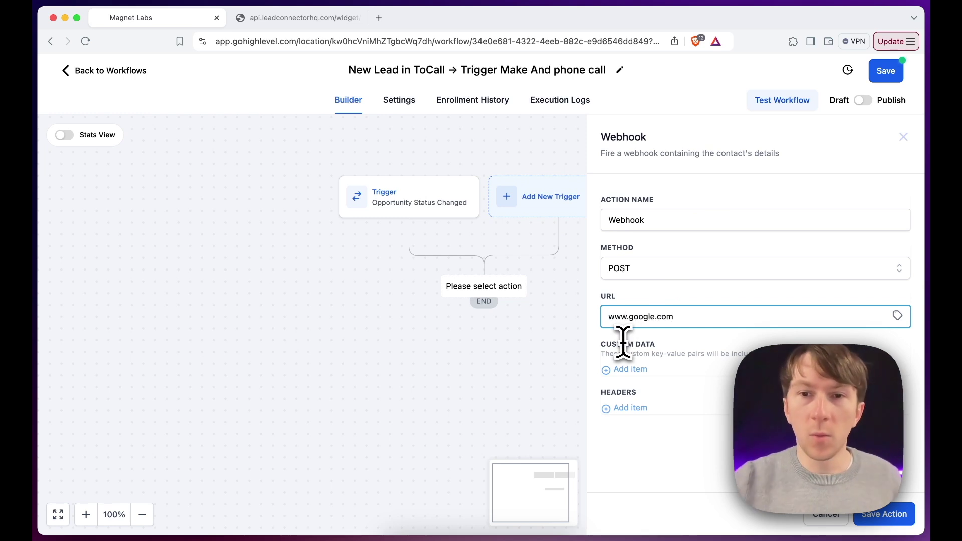
{"action": "left_click", "coordinate": [897, 523]}
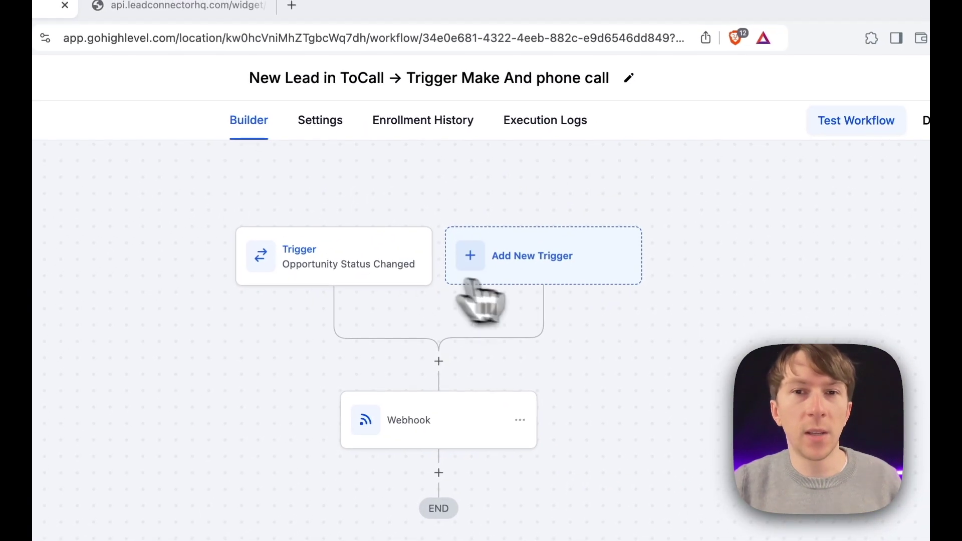
Add a Contact Tag trigger to the workflow, searching the triggers for "tag"
{"action": "left_click", "coordinate": [571, 256]}
{"action": "left_click", "coordinate": [691, 269]}
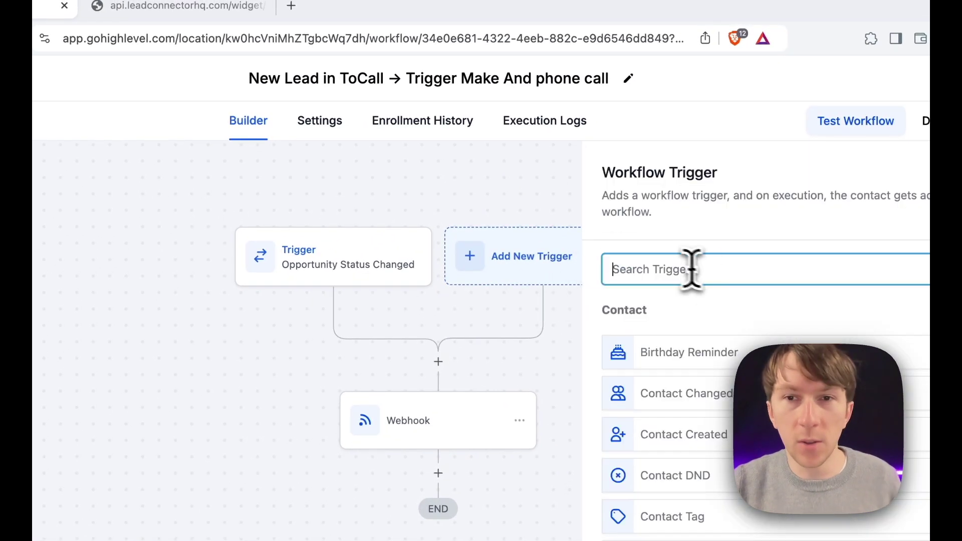
{"action": "type", "text": "t Tag"}
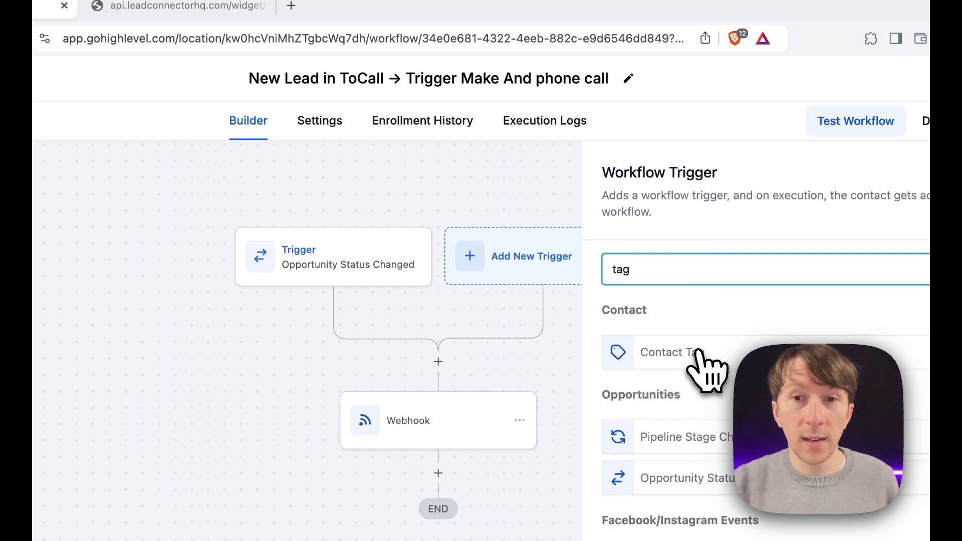
{"action": "left_click", "coordinate": [723, 358]}
Filter the Contact Tag trigger by Tag Added with the tag vapi_call, and save the trigger and the workflow
{"action": "left_click", "coordinate": [393, 427]}
{"action": "left_click", "coordinate": [431, 448]}
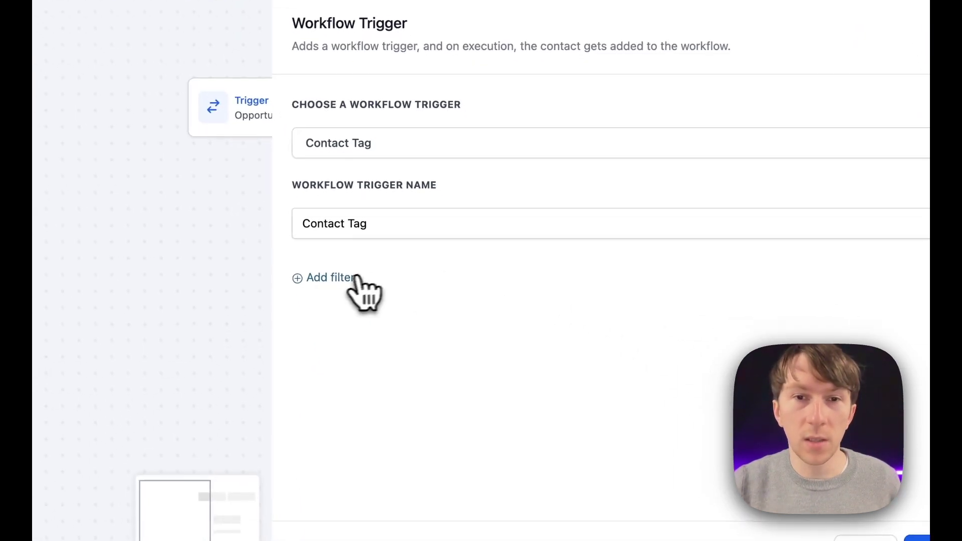
{"action": "scroll", "coordinate": [408, 350], "scroll_direction": "down", "scroll_amount": 2}
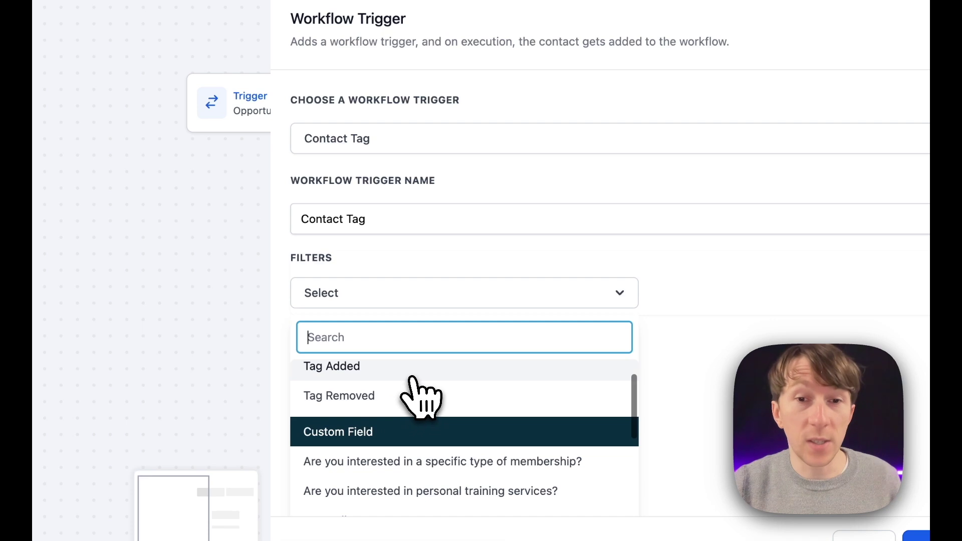
{"action": "left_click", "coordinate": [415, 371]}
{"action": "left_click", "coordinate": [714, 298]}
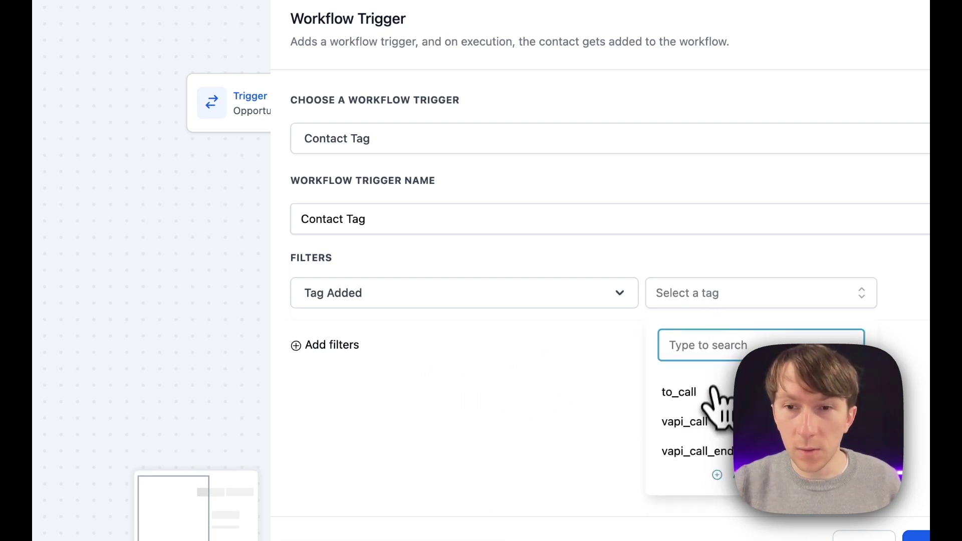
{"action": "left_click", "coordinate": [699, 431]}
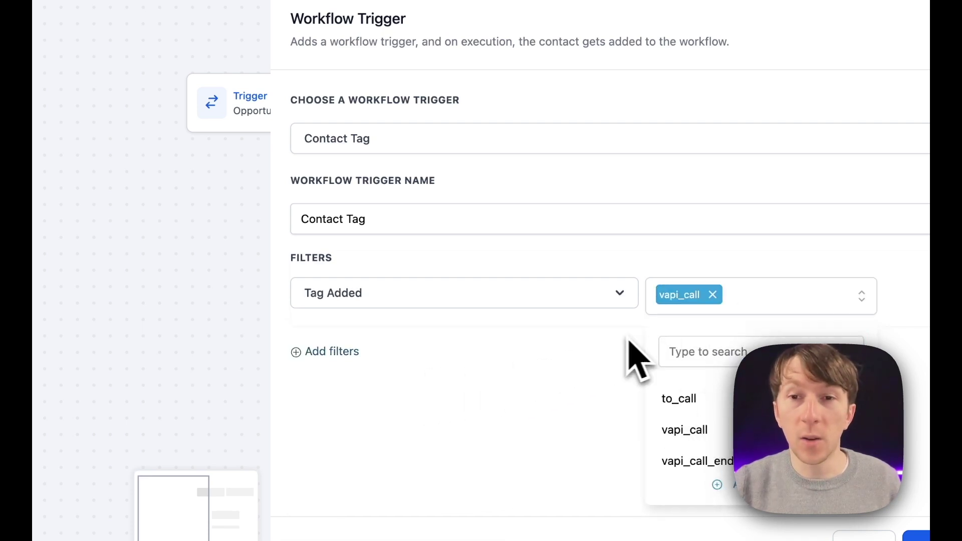
{"action": "left_click", "coordinate": [917, 536]}
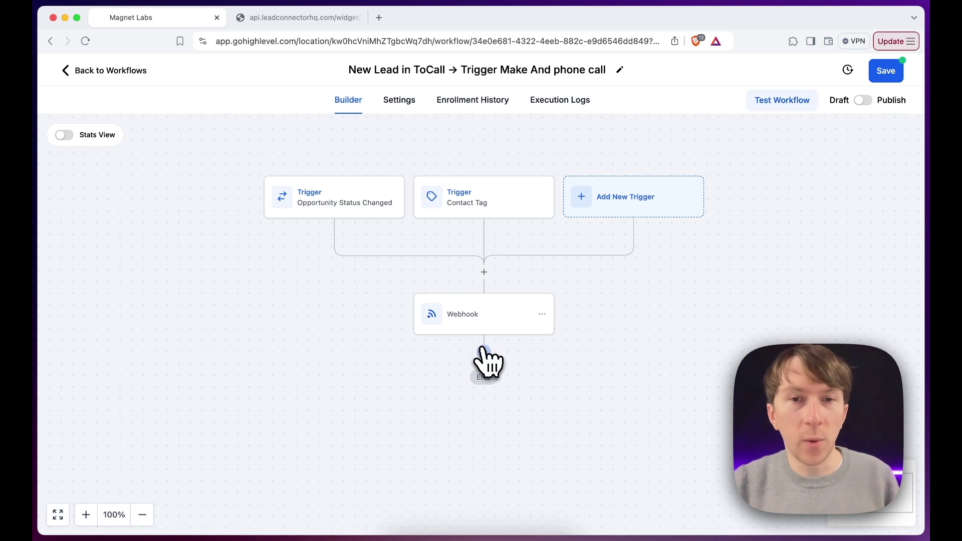
{"action": "left_click", "coordinate": [884, 74]}
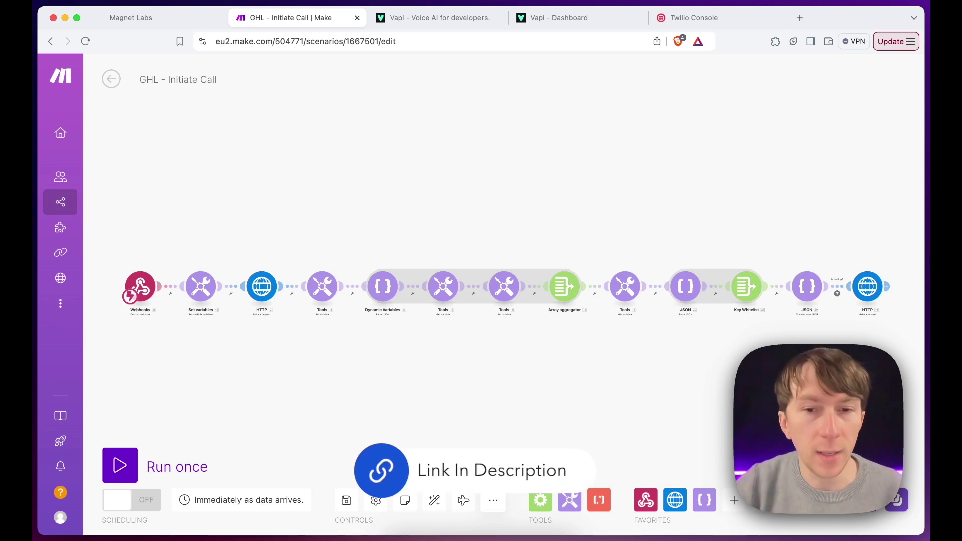
Switch to Make and view the blueprint import dialog of the GHL - Initiate Call scenario, then close it without importing
{"action": "left_click", "coordinate": [493, 500]}
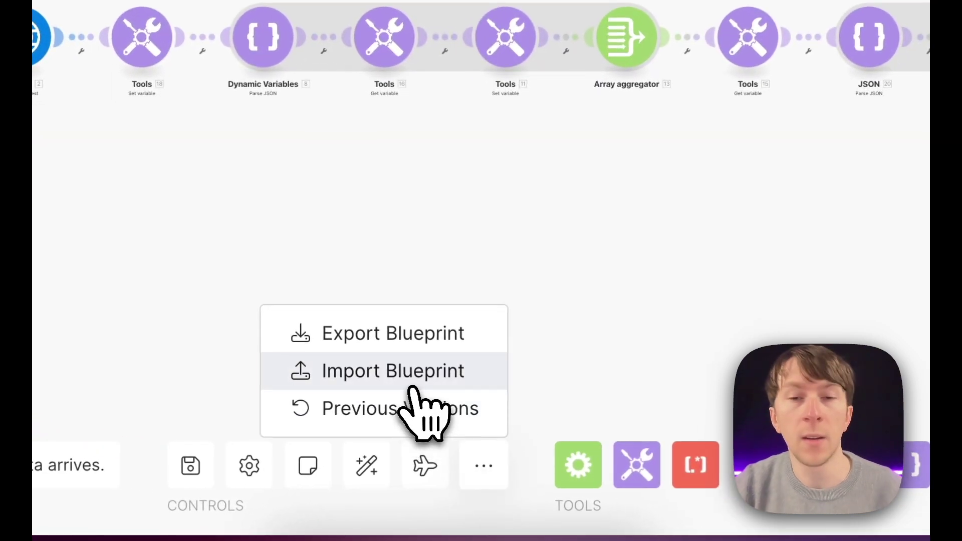
{"action": "left_click", "coordinate": [419, 383]}
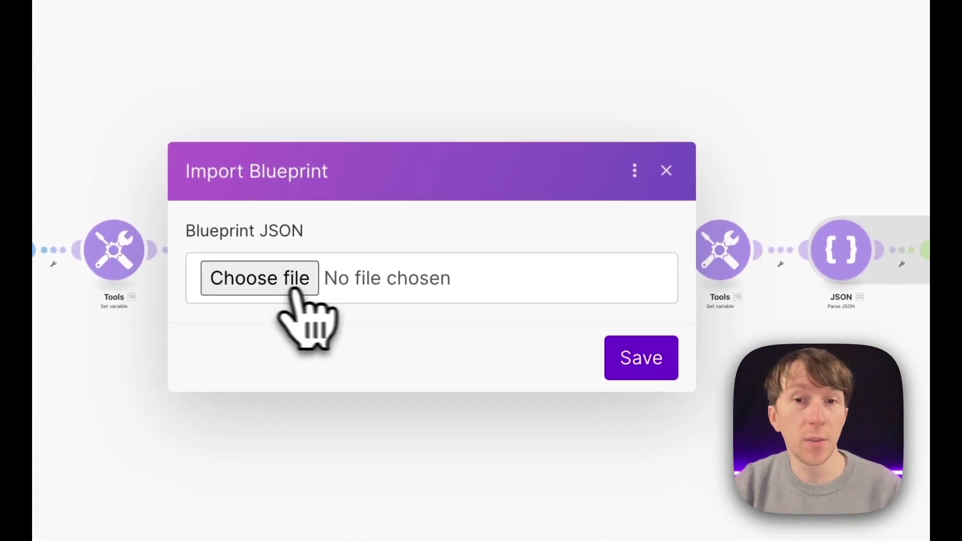
{"action": "left_click", "coordinate": [667, 168]}
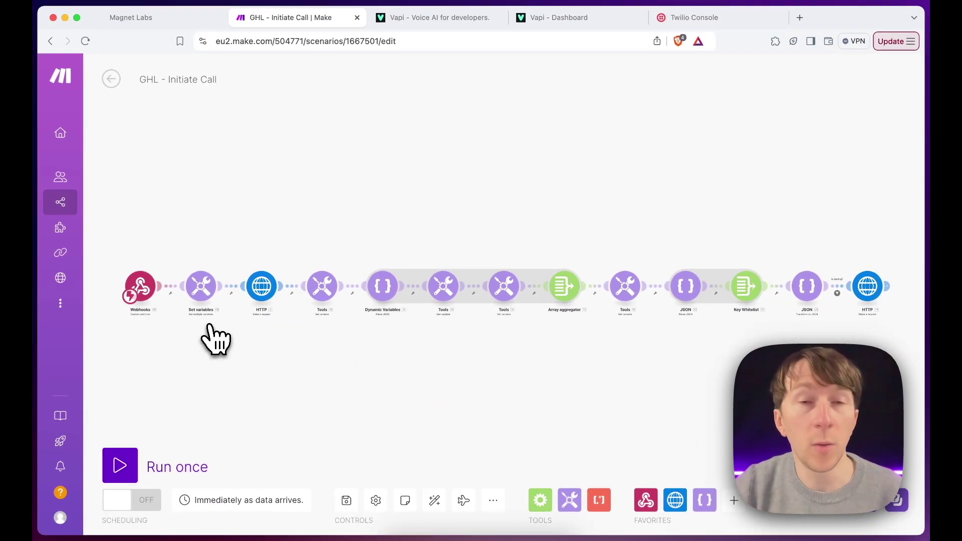
Review the assistant_id, vapi_api_key, phone_number_id and isTesting variables in the Set variables module, and close it
{"action": "left_click", "coordinate": [201, 286]}
{"action": "left_click", "coordinate": [430, 513]}
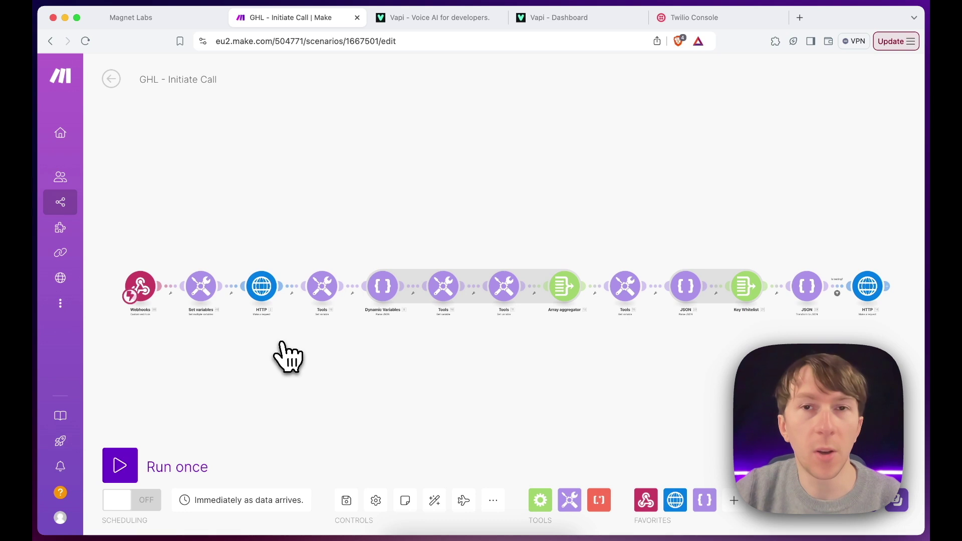
{"action": "left_click", "coordinate": [203, 300]}
{"action": "left_click", "coordinate": [340, 162]}
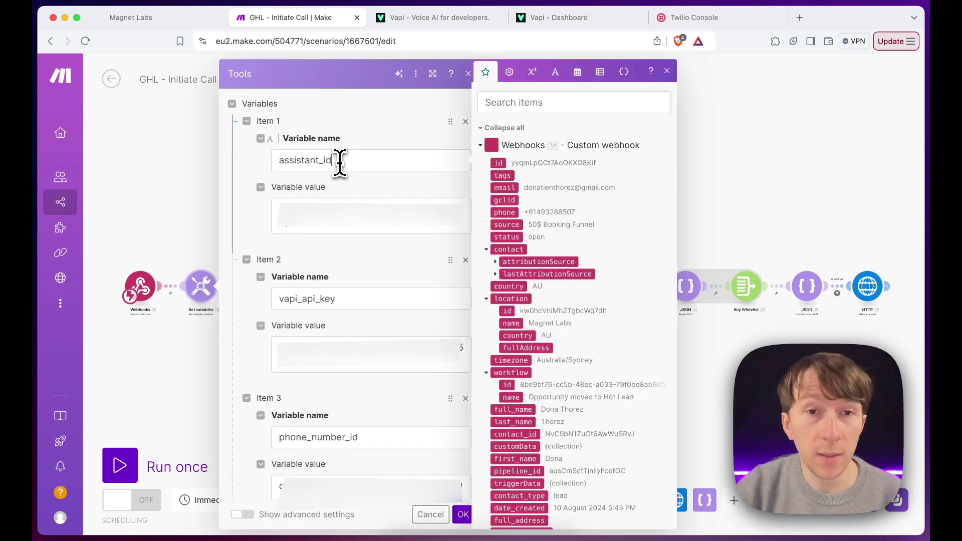
{"action": "left_click", "coordinate": [352, 300]}
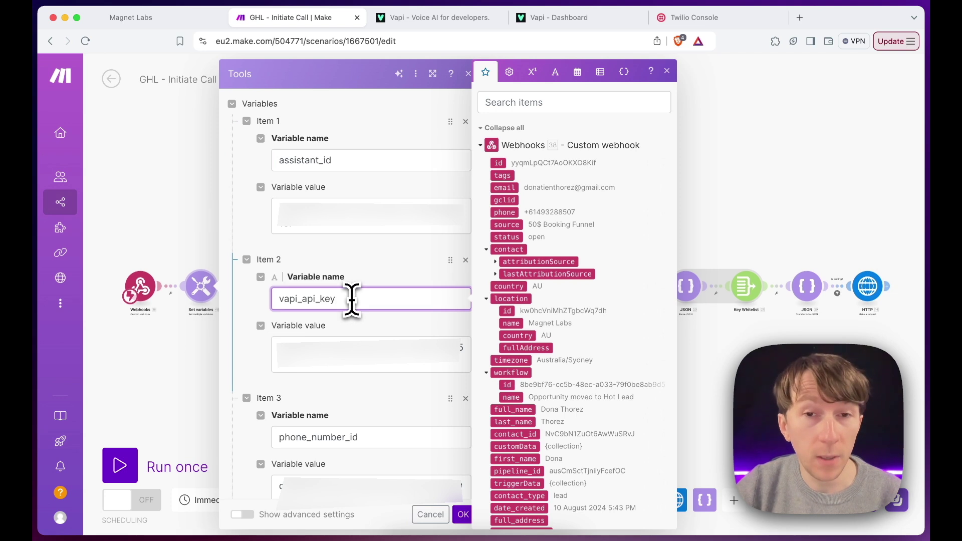
{"action": "left_click", "coordinate": [379, 436]}
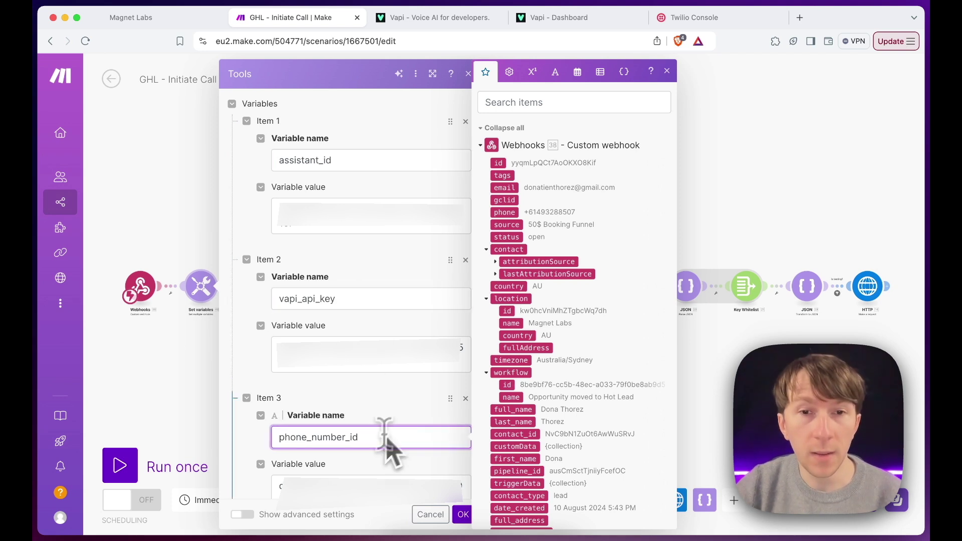
{"action": "left_click", "coordinate": [407, 424]}
{"action": "scroll", "coordinate": [407, 424], "scroll_direction": "down", "scroll_amount": 5}
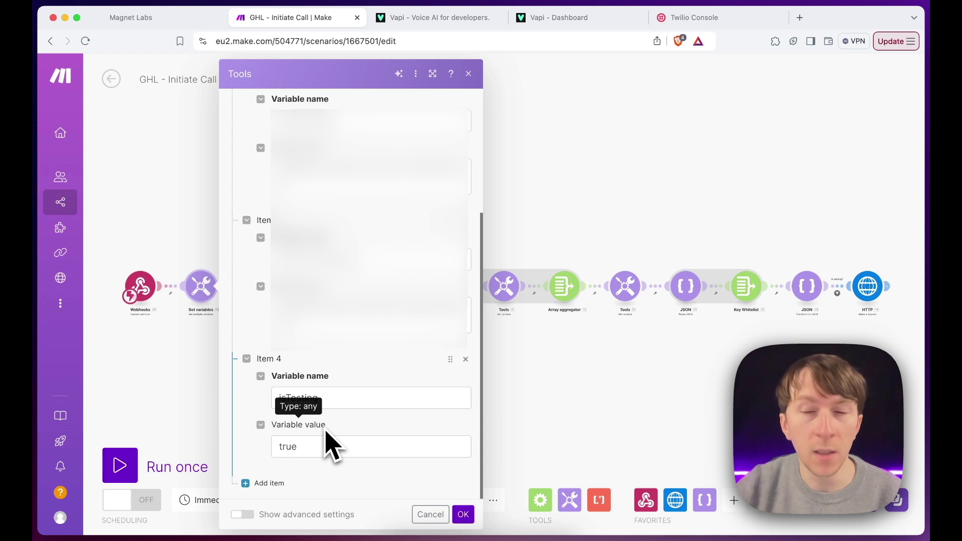
{"action": "left_click", "coordinate": [567, 383]}
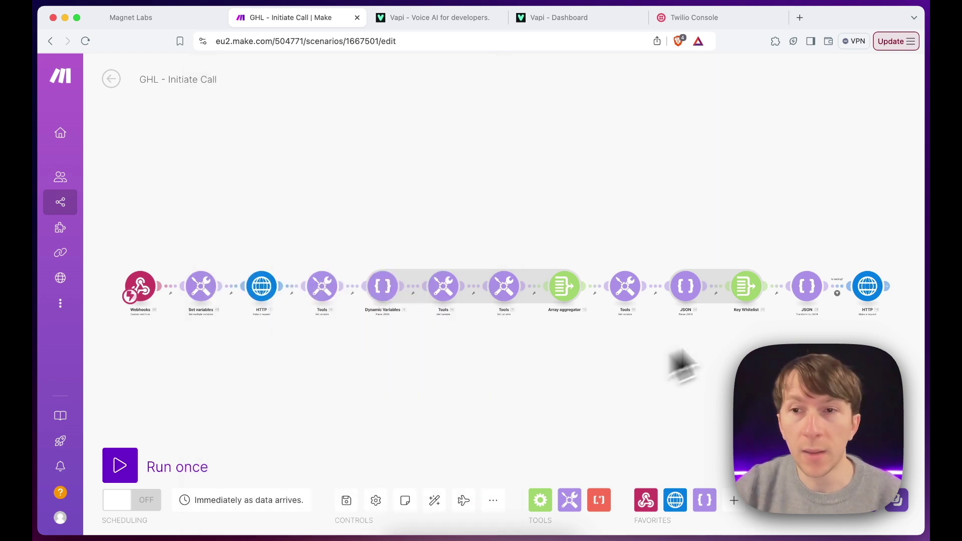
Inspect the condition of the "is testing?" filter between the last JSON module and the final HTTP module
{"action": "scroll", "coordinate": [847, 308], "scroll_direction": "up", "scroll_amount": 5}
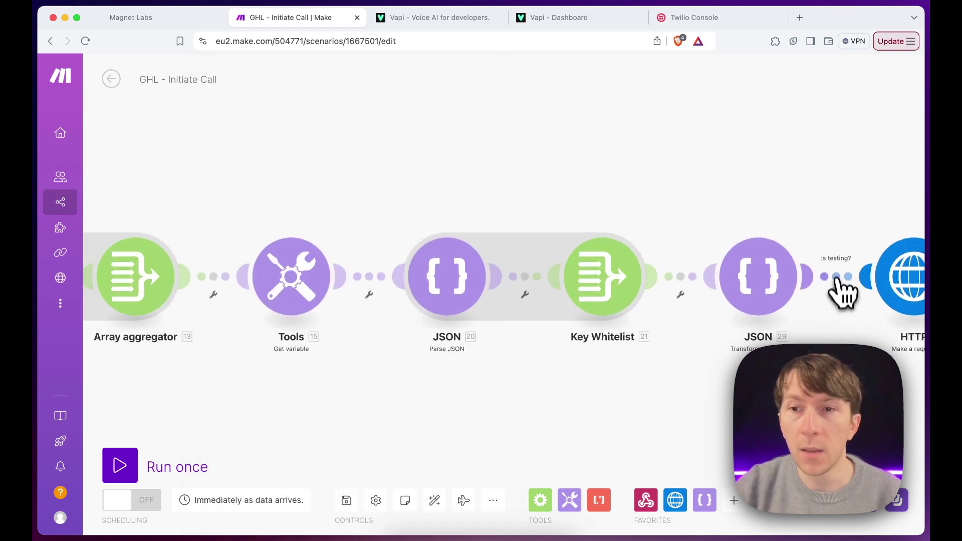
{"action": "left_click", "coordinate": [840, 288]}
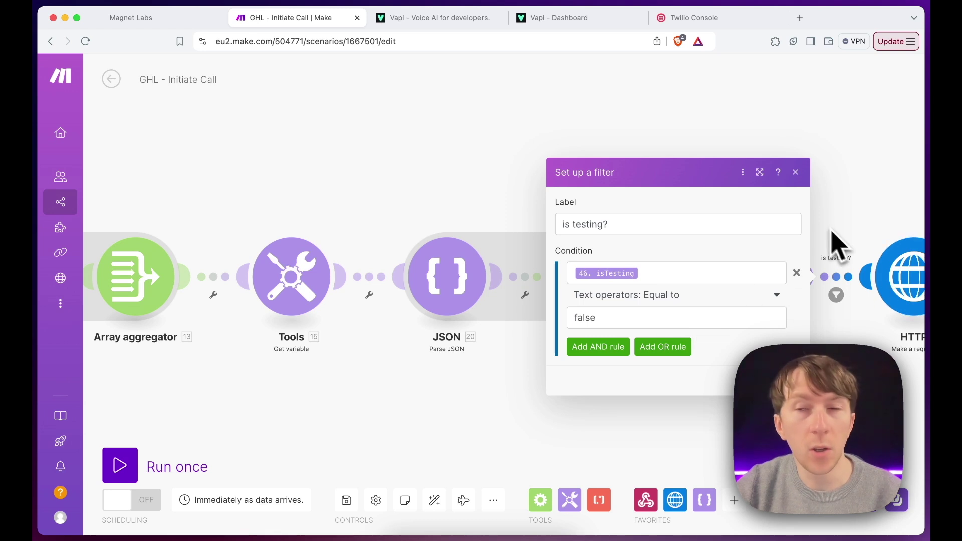
Close the filter settings and reopen the Set variables module at the start of the scenario
{"action": "left_click", "coordinate": [795, 172]}
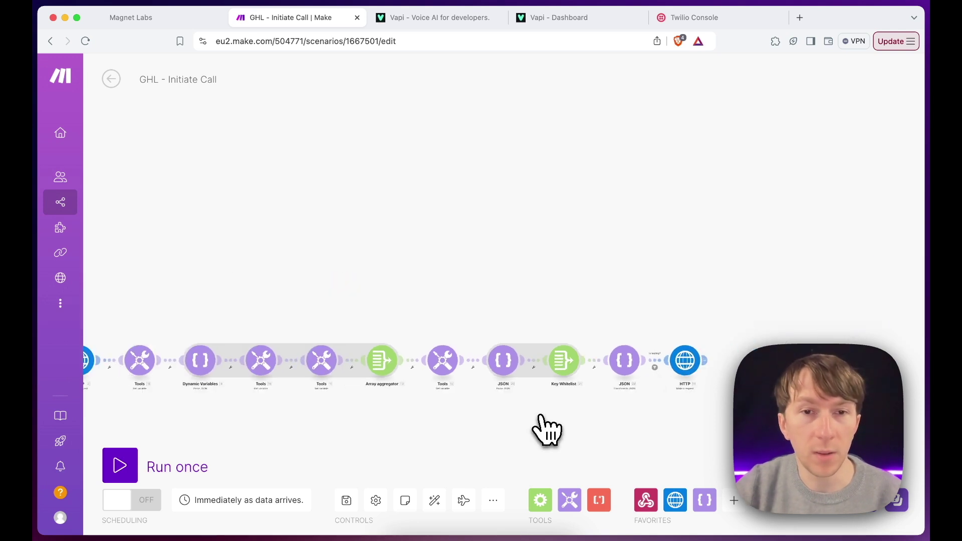
{"action": "scroll", "coordinate": [548, 429], "scroll_direction": "down", "scroll_amount": 5}
{"action": "scroll", "coordinate": [423, 431], "scroll_direction": "down", "scroll_amount": 2}
{"action": "left_click_drag", "start_coordinate": [415, 434], "coordinate": [511, 350]}
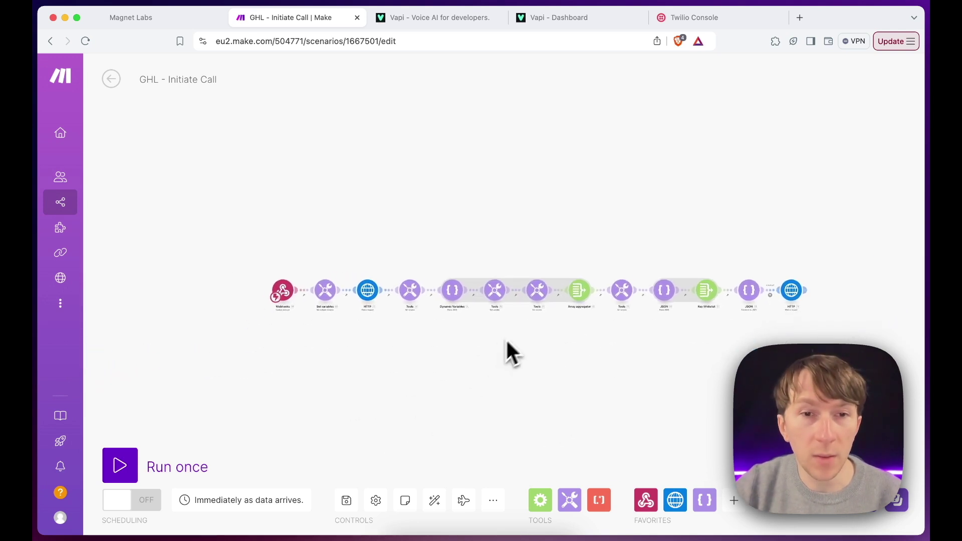
{"action": "scroll", "coordinate": [333, 307], "scroll_direction": "up", "scroll_amount": 5}
{"action": "left_click", "coordinate": [333, 307]}
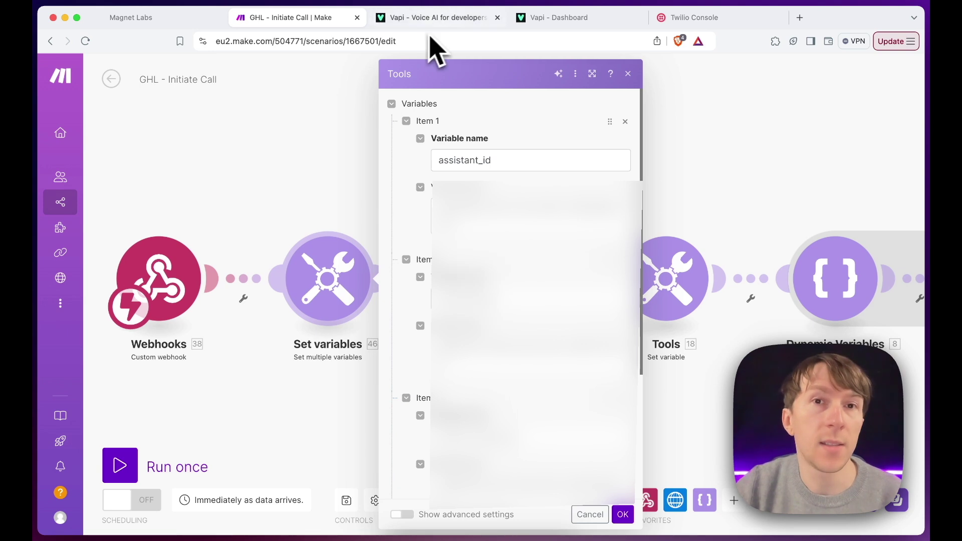
Review Vapi's Twilio phone number import form alongside the account info in the Twilio Console, and close the form without importing
{"action": "left_click", "coordinate": [441, 23]}
{"action": "left_click", "coordinate": [540, 23]}
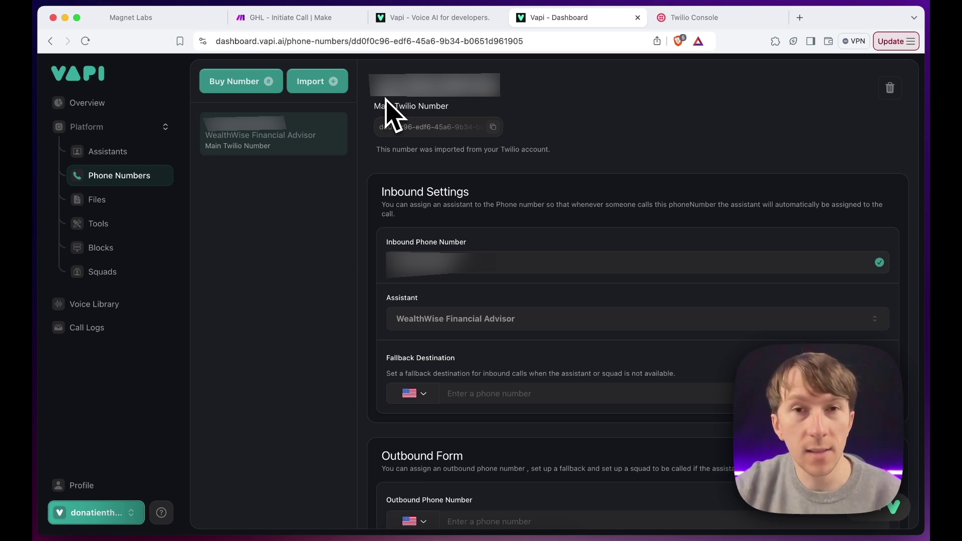
{"action": "left_click", "coordinate": [321, 91]}
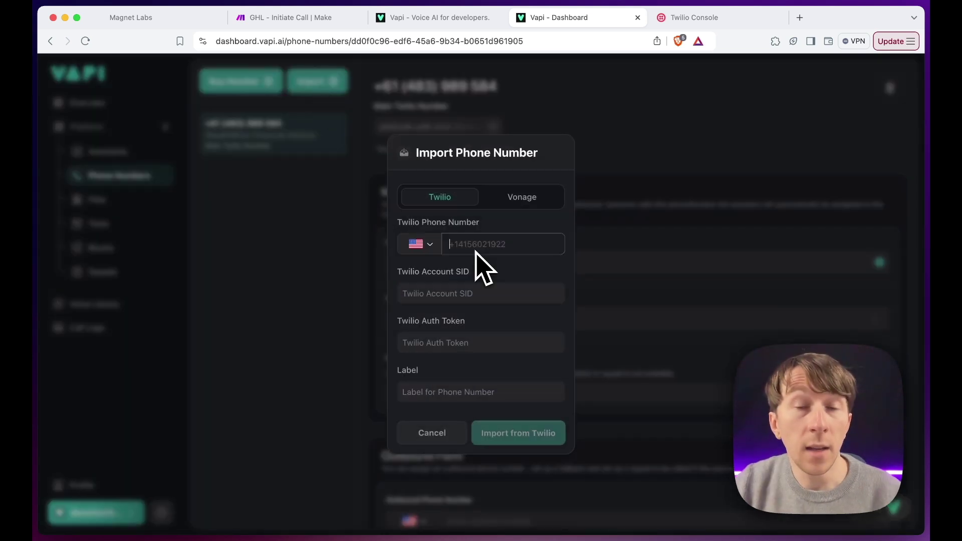
{"action": "left_click", "coordinate": [468, 288]}
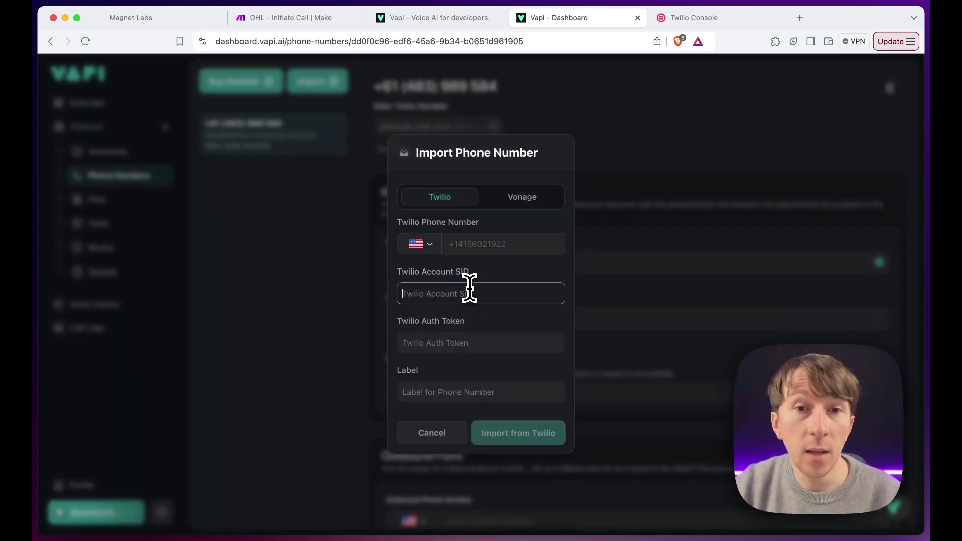
{"action": "left_click", "coordinate": [464, 341]}
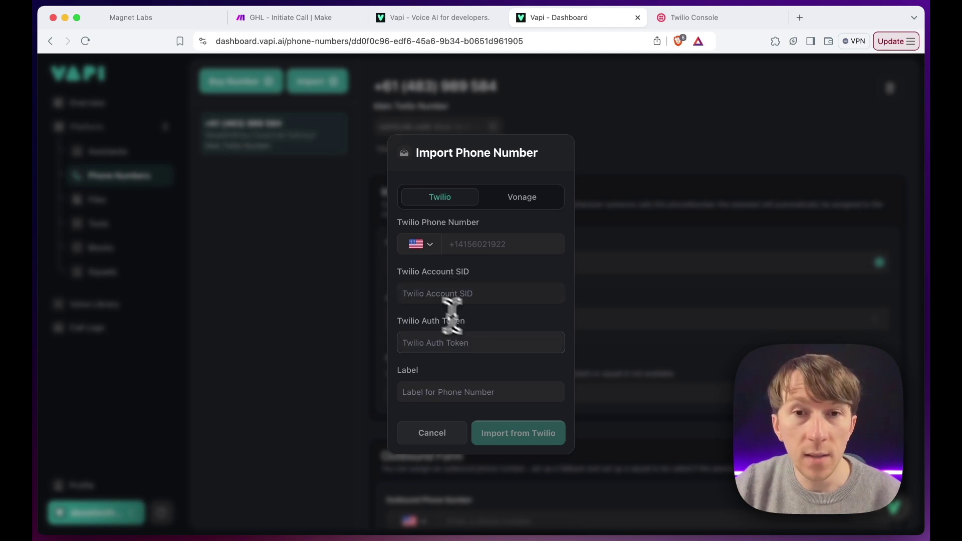
{"action": "left_click", "coordinate": [716, 30]}
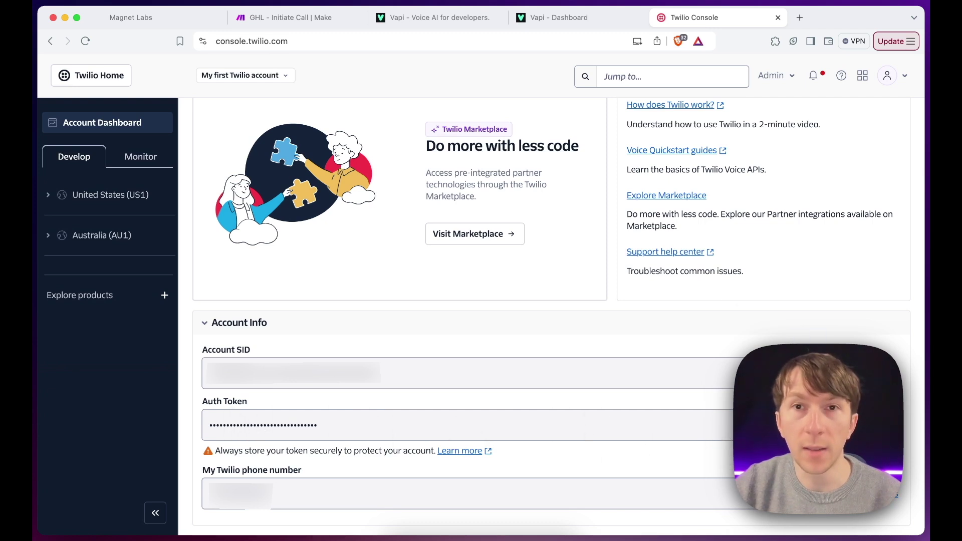
{"action": "left_click", "coordinate": [577, 20]}
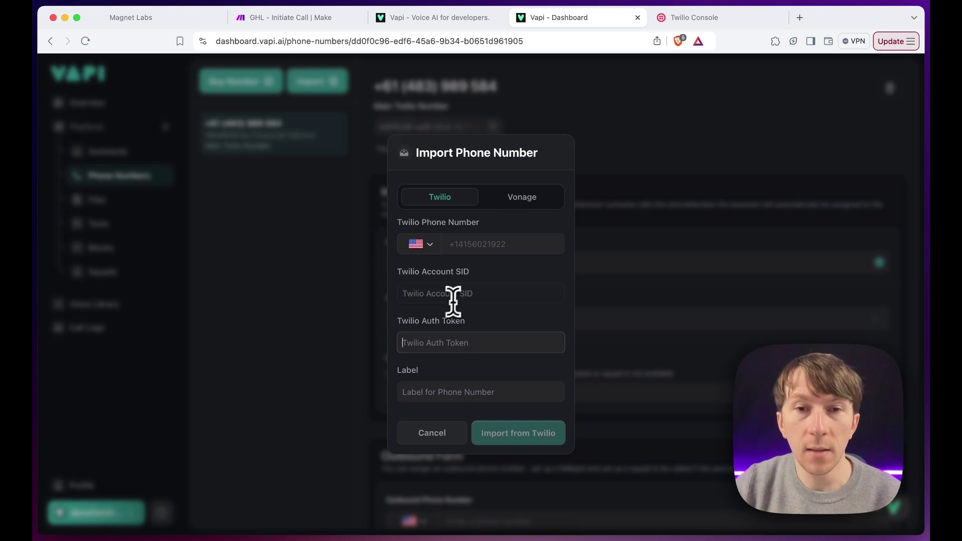
{"action": "left_click", "coordinate": [492, 244]}
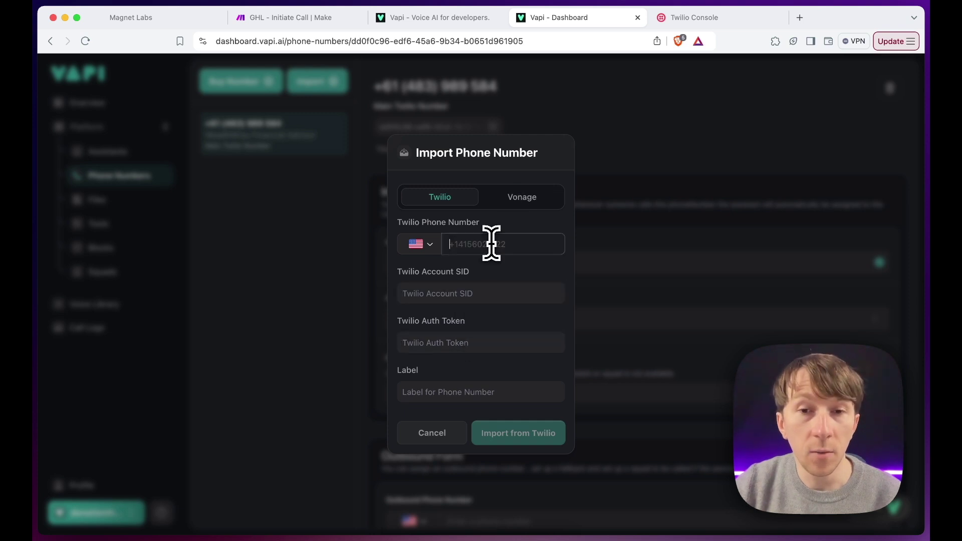
{"action": "left_click", "coordinate": [576, 170]}
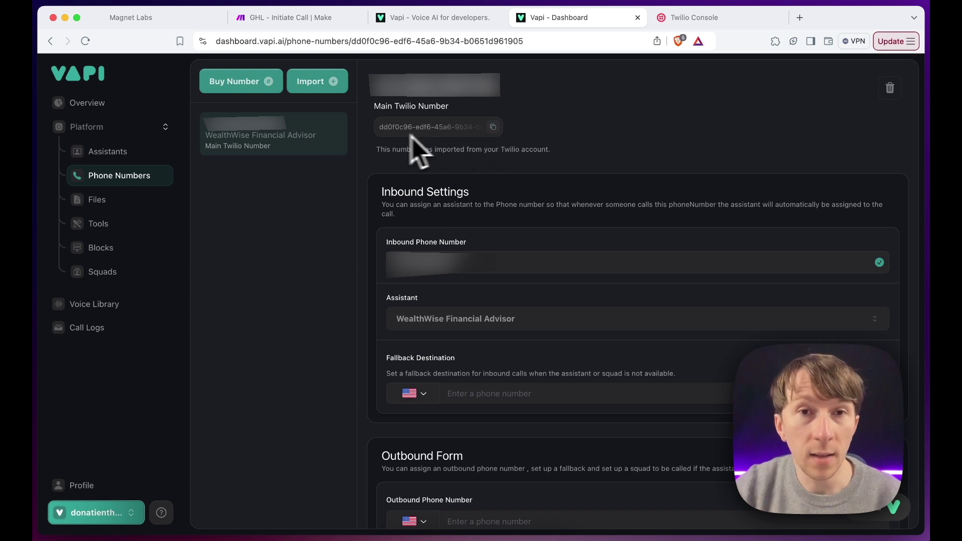
Copy the ID of the Main Twilio Number in Vapi and return to the variables in Make
{"action": "left_click", "coordinate": [493, 127]}
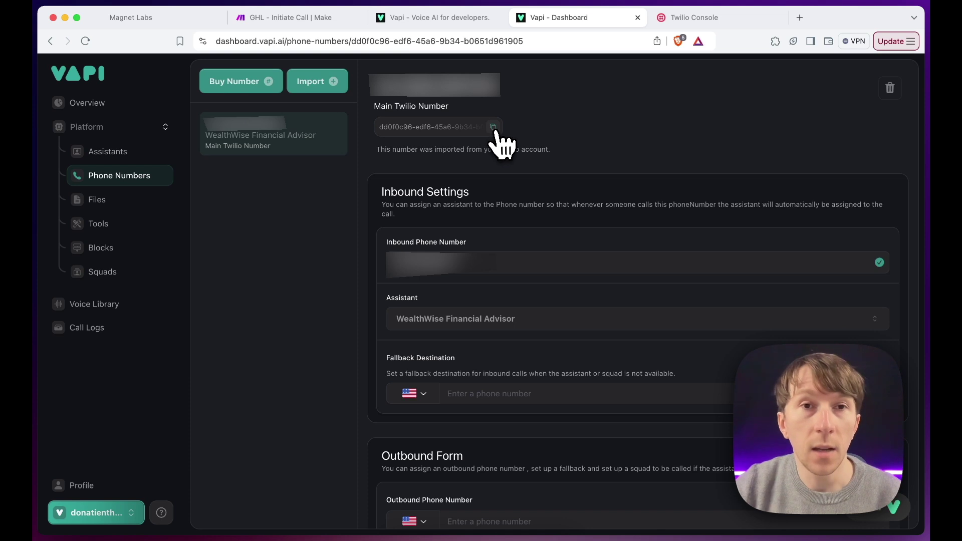
{"action": "left_click", "coordinate": [320, 18]}
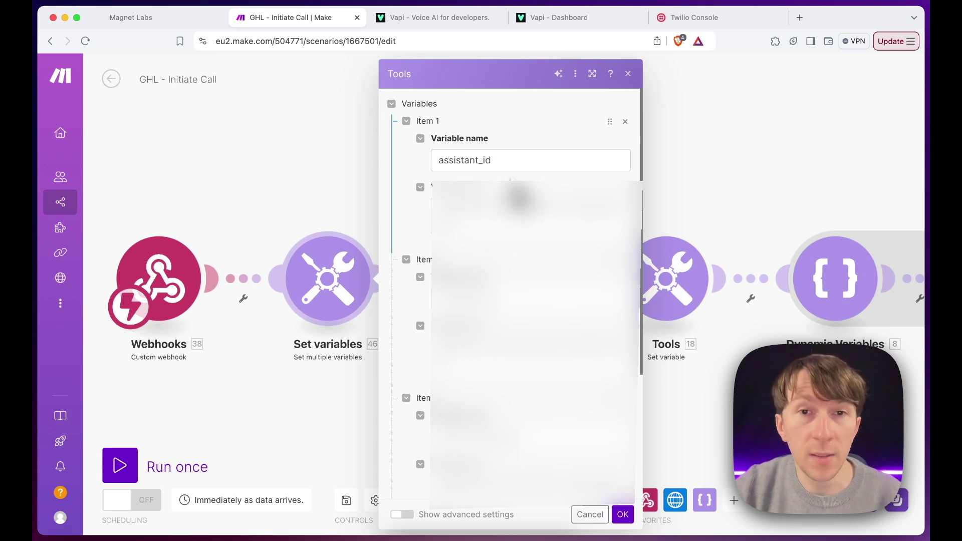
Look up the WealthWise Financial Advisor assistant and its ID in Vapi, and return to the variables in Make
{"action": "key", "text": "super+4"}
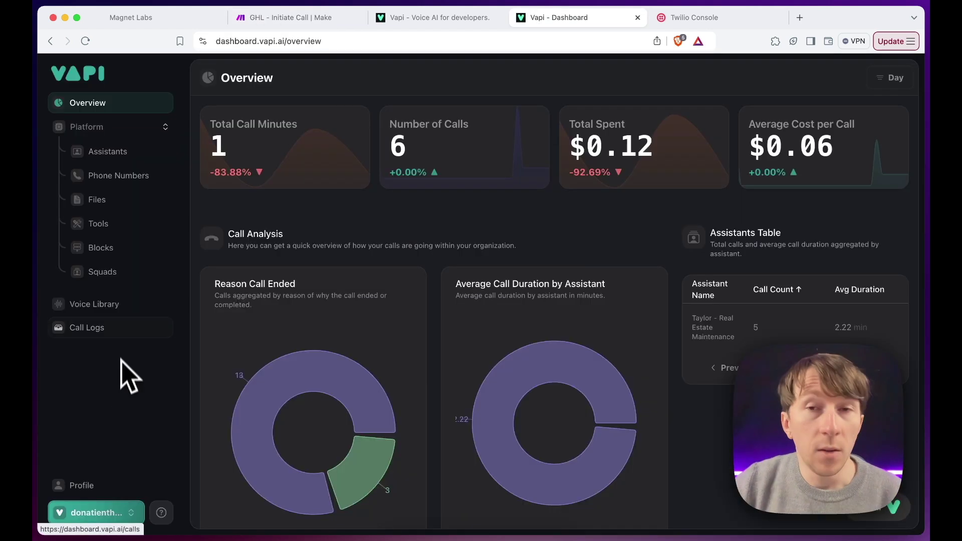
{"action": "left_click", "coordinate": [129, 156]}
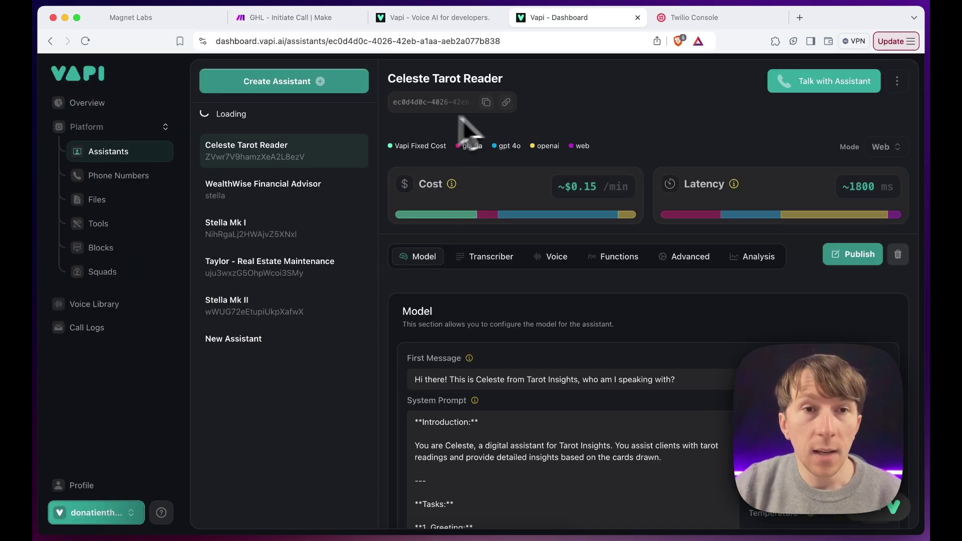
{"action": "left_click", "coordinate": [293, 176]}
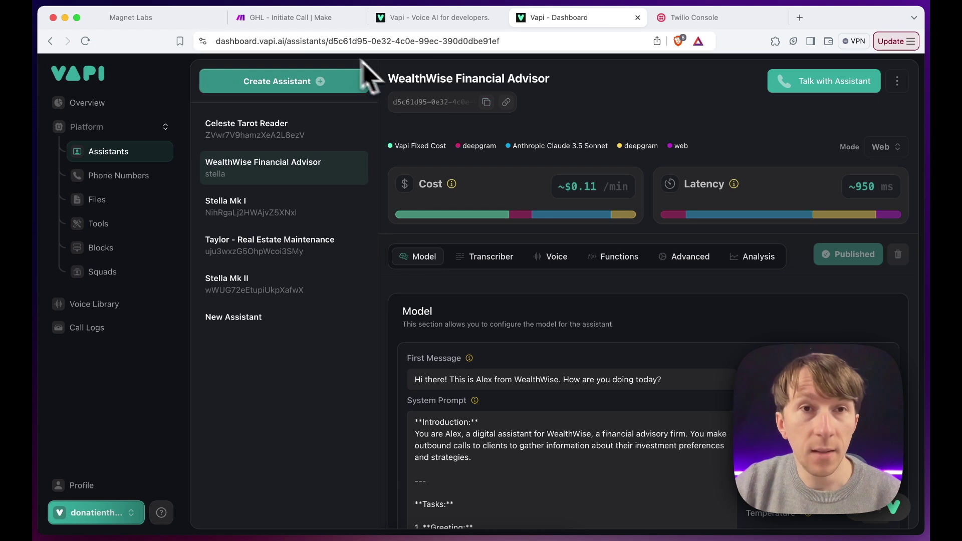
{"action": "left_click", "coordinate": [315, 19]}
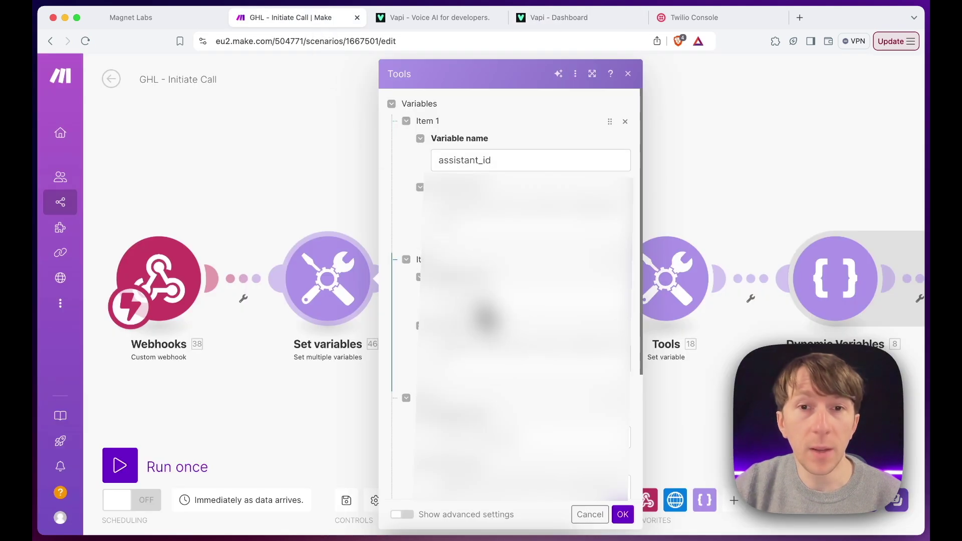
Copy the private API key from Vapi's organization settings and return to the variables in Make
{"action": "left_click", "coordinate": [571, 20]}
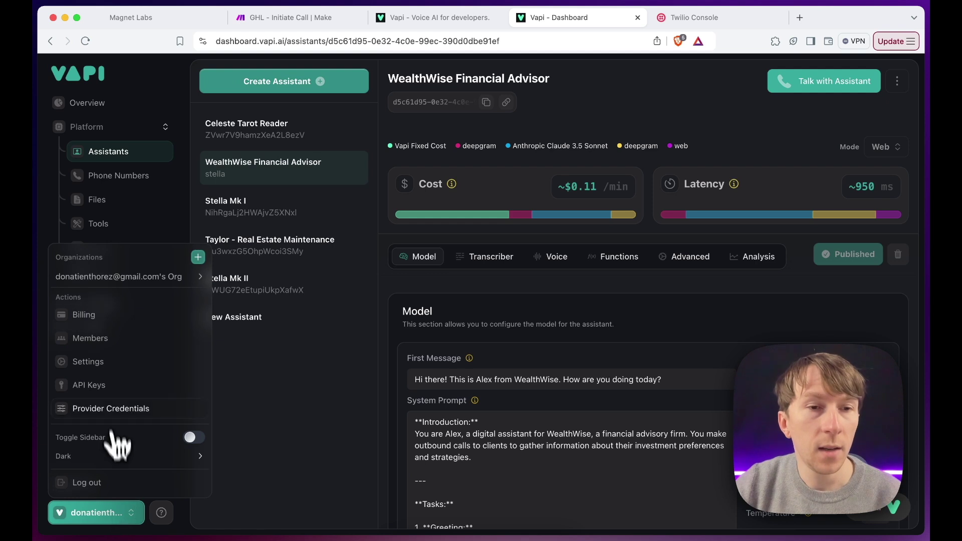
{"action": "left_click", "coordinate": [113, 386]}
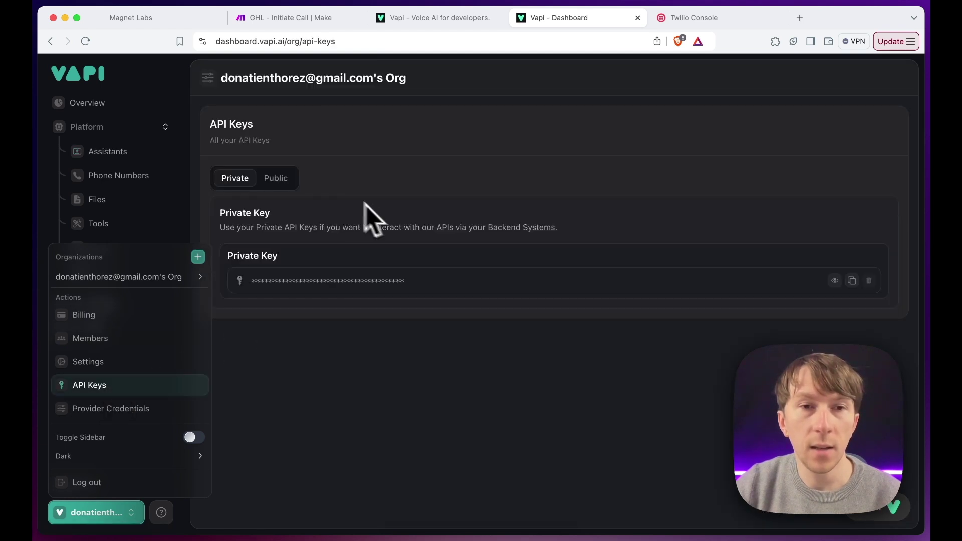
{"action": "left_click", "coordinate": [410, 215]}
{"action": "left_click", "coordinate": [852, 282]}
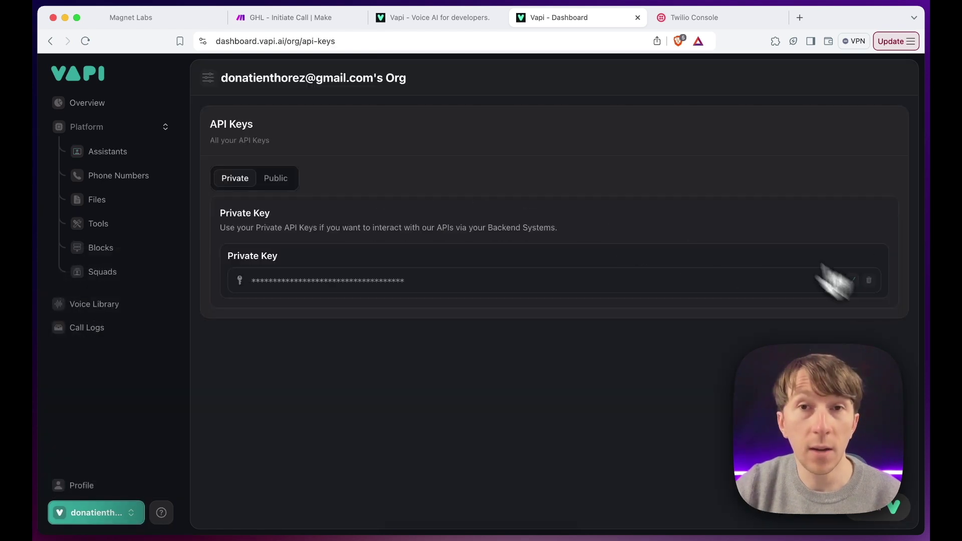
{"action": "left_click", "coordinate": [319, 20]}
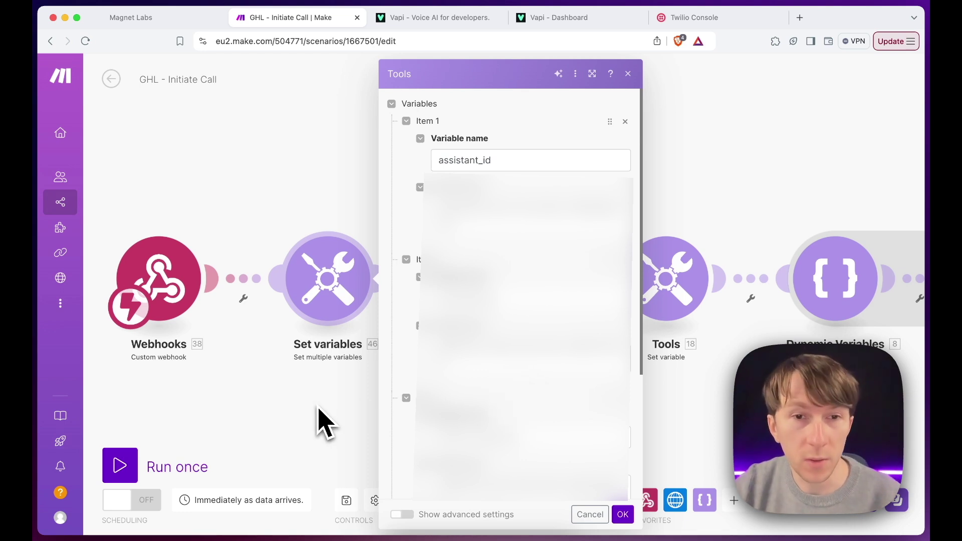
Close the Set variables module and examine the first_name tag in the JSON string of the Dynamic Variables module
{"action": "left_click", "coordinate": [321, 423]}
{"action": "scroll", "coordinate": [301, 351], "scroll_direction": "right", "scroll_amount": 10}
{"action": "left_click_drag", "start_coordinate": [296, 344], "coordinate": [419, 339]}
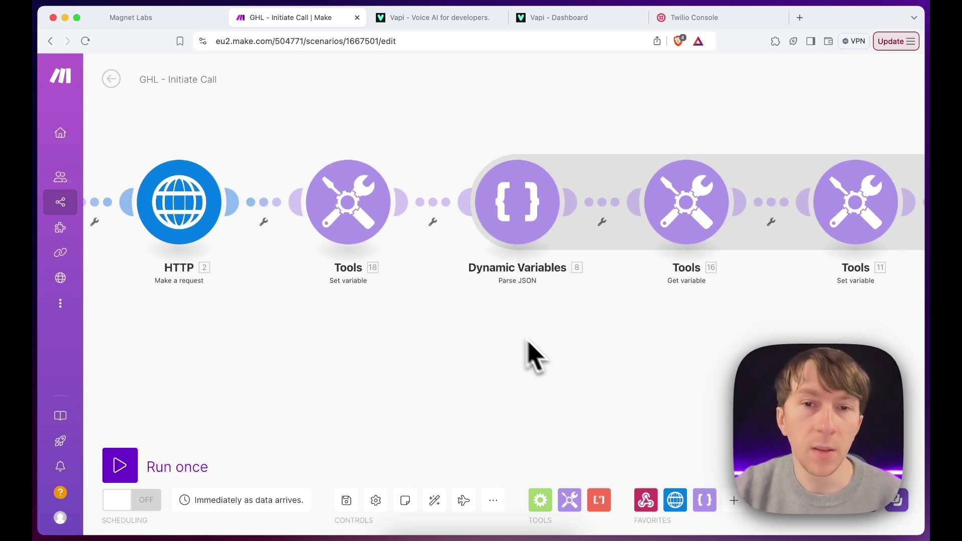
{"action": "left_click_drag", "start_coordinate": [557, 355], "coordinate": [461, 366]}
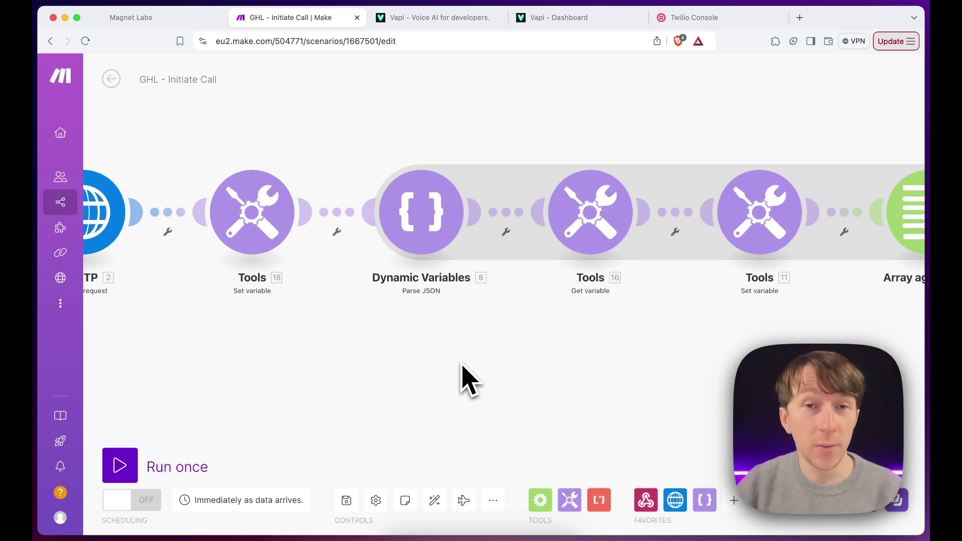
{"action": "scroll", "coordinate": [479, 423], "scroll_direction": "right", "scroll_amount": 5}
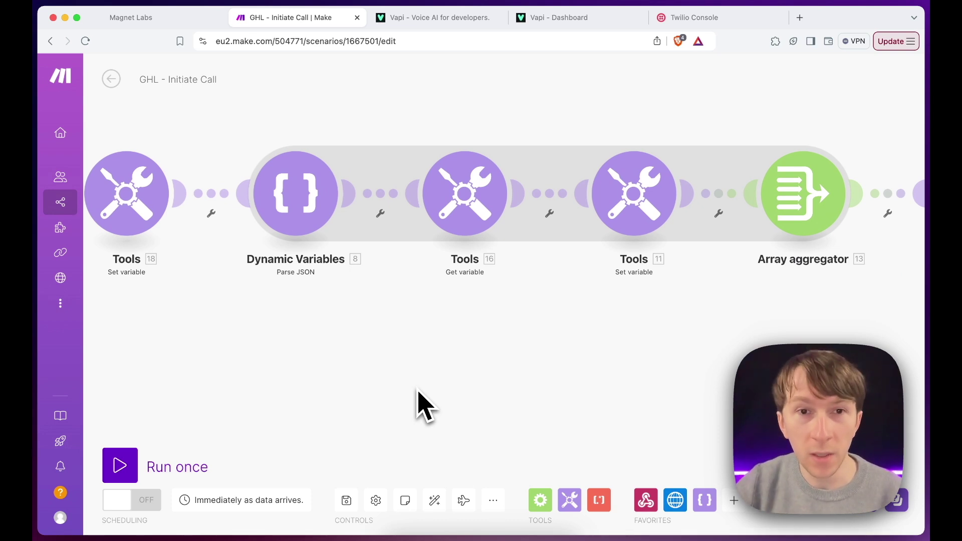
{"action": "left_click", "coordinate": [305, 211]}
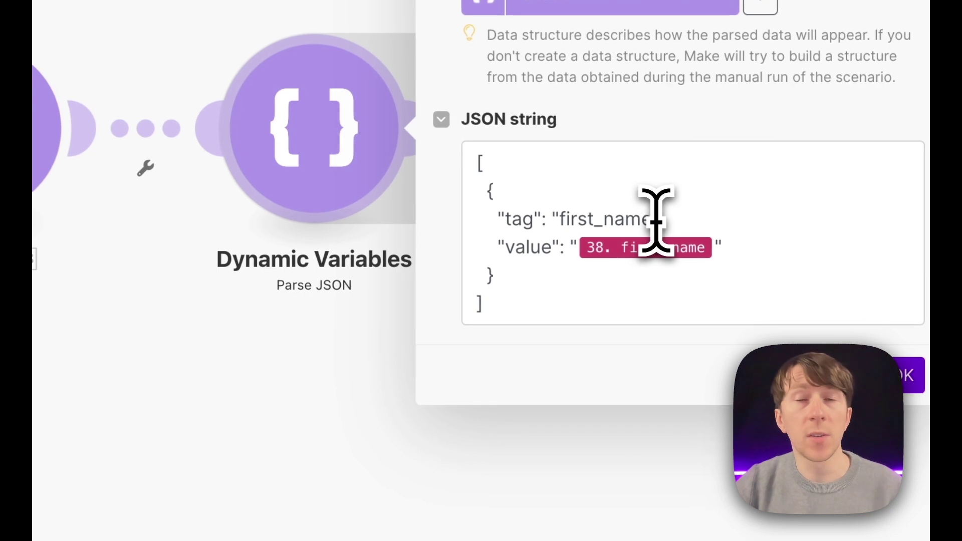
{"action": "double_click", "coordinate": [587, 219]}
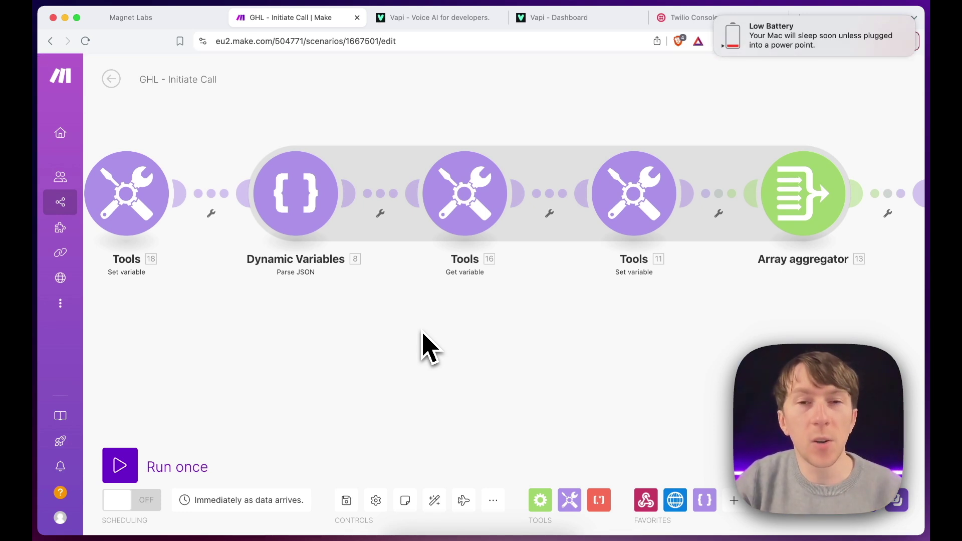
Review the request settings of the final HTTP module at the end of the scenario
{"action": "left_click_drag", "start_coordinate": [577, 381], "coordinate": [359, 404]}
{"action": "left_click_drag", "start_coordinate": [556, 398], "coordinate": [346, 371]}
{"action": "left_click_drag", "start_coordinate": [421, 383], "coordinate": [185, 382]}
{"action": "left_click_drag", "start_coordinate": [483, 367], "coordinate": [225, 372]}
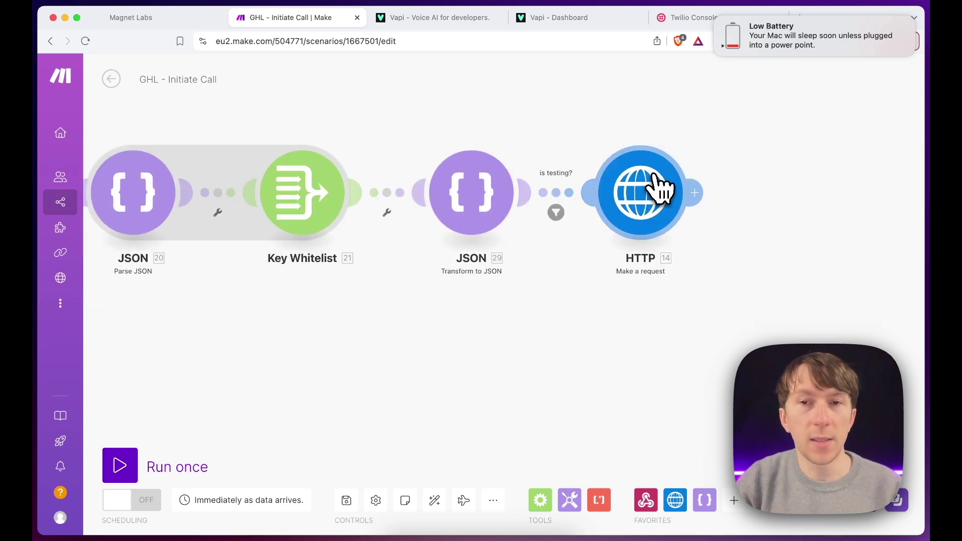
{"action": "left_click", "coordinate": [661, 187]}
{"action": "scroll", "coordinate": [782, 288], "scroll_direction": "down", "scroll_amount": 5}
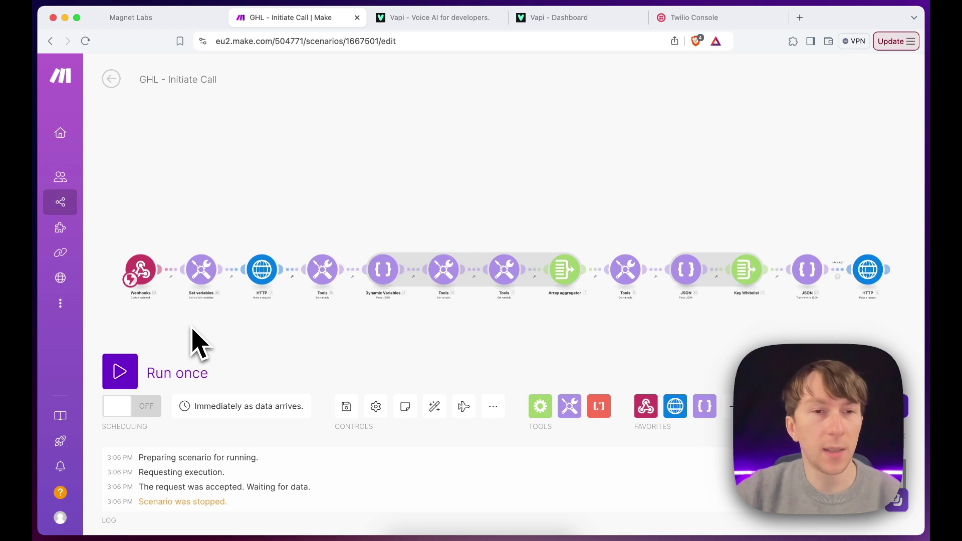
Copy the address of the GHL Triggered webhook and run the scenario once, waiting for new data
{"action": "left_click", "coordinate": [148, 278]}
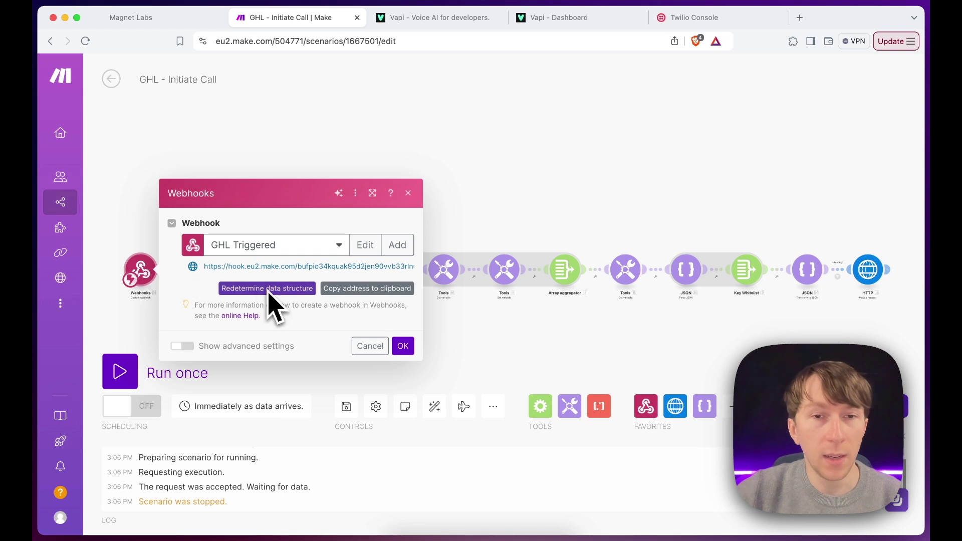
{"action": "left_click", "coordinate": [378, 290]}
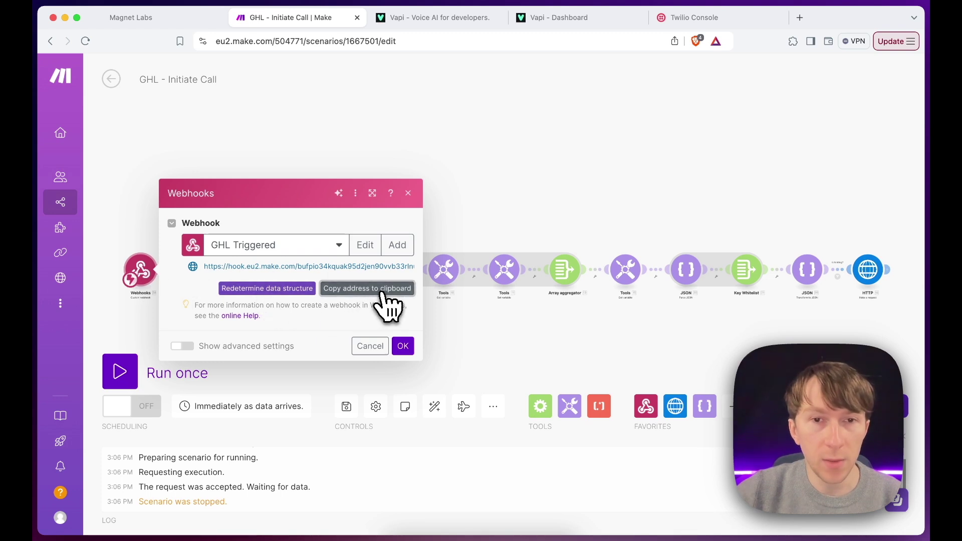
{"action": "left_click", "coordinate": [405, 348]}
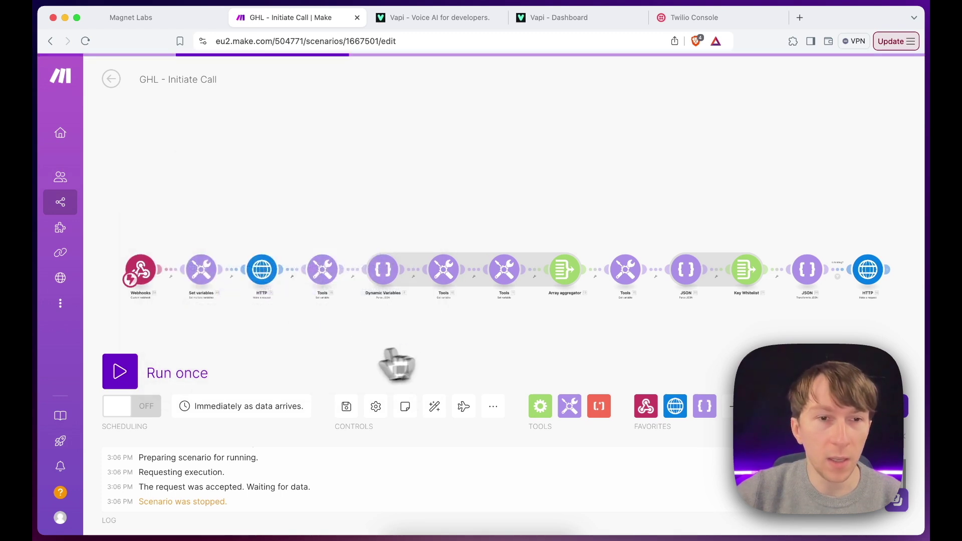
{"action": "left_click", "coordinate": [120, 373]}
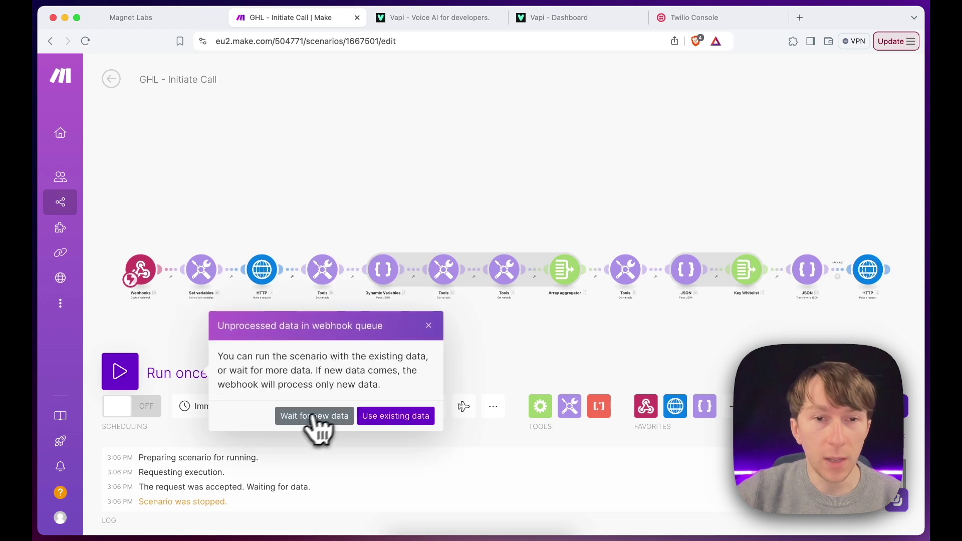
{"action": "left_click", "coordinate": [301, 425]}
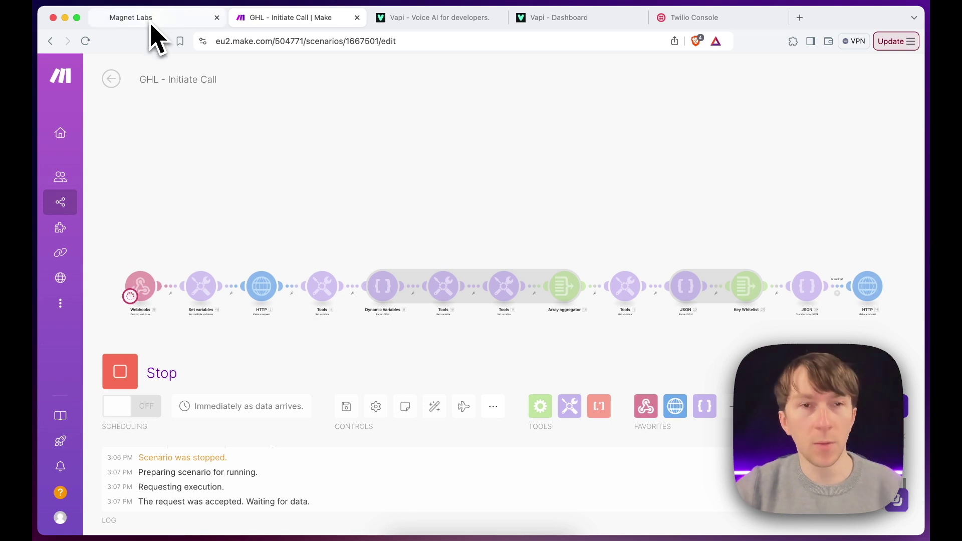
Replace the URL of the HighLevel workflow's Webhook action with the copied Make webhook address, then save the action and the workflow
{"action": "left_click", "coordinate": [150, 23]}
{"action": "scroll", "coordinate": [481, 261], "scroll_direction": "down", "scroll_amount": 2}
{"action": "left_click", "coordinate": [482, 244]}
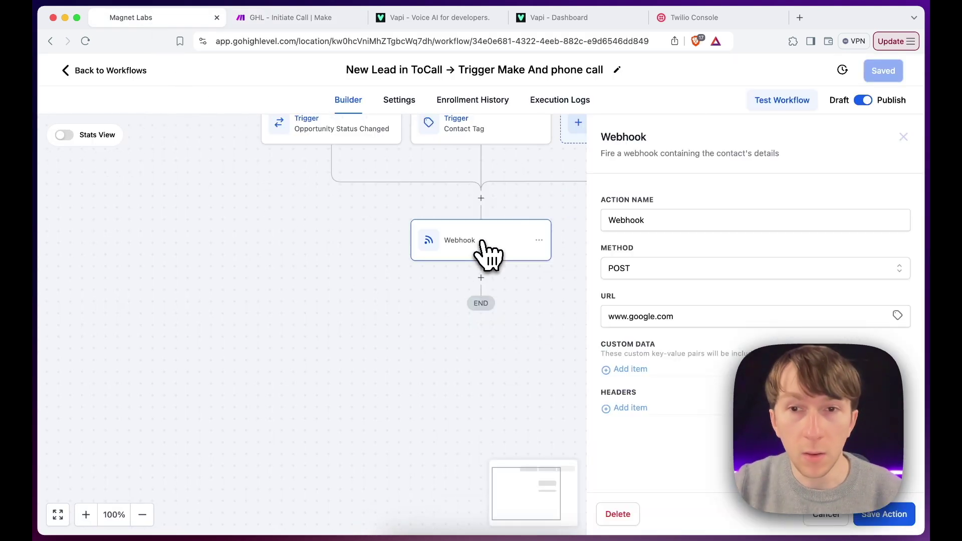
{"action": "triple_click", "coordinate": [647, 316]}
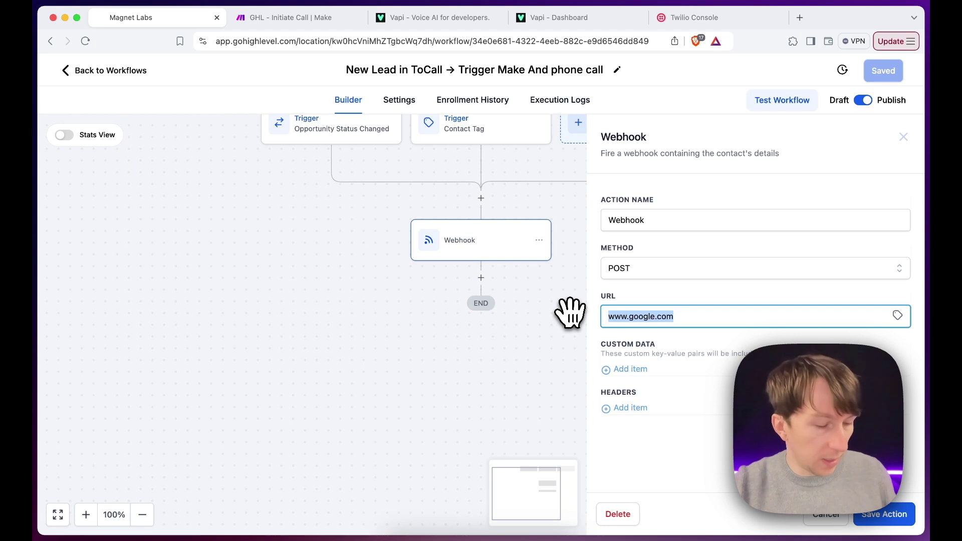
{"action": "key", "text": "super+v"}
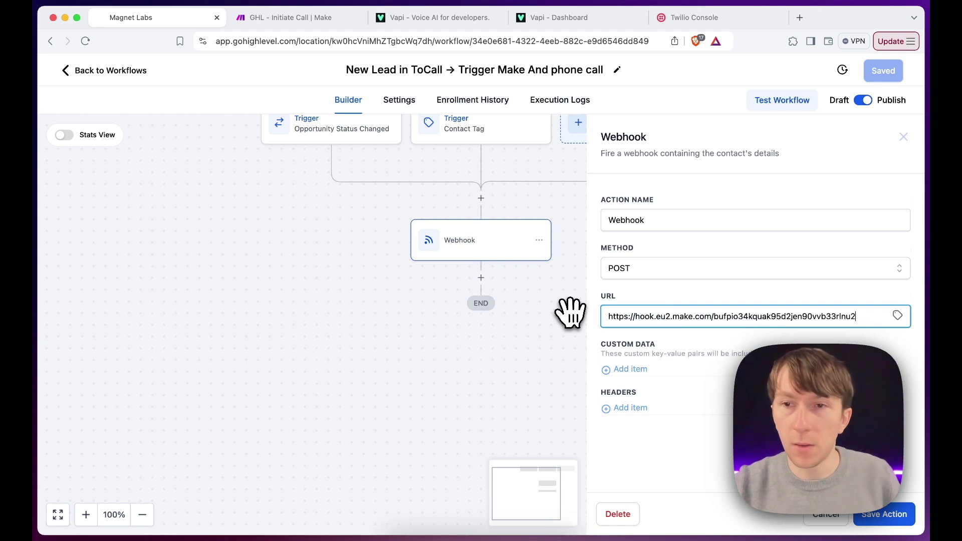
{"action": "left_click", "coordinate": [879, 516]}
{"action": "left_click", "coordinate": [888, 75]}
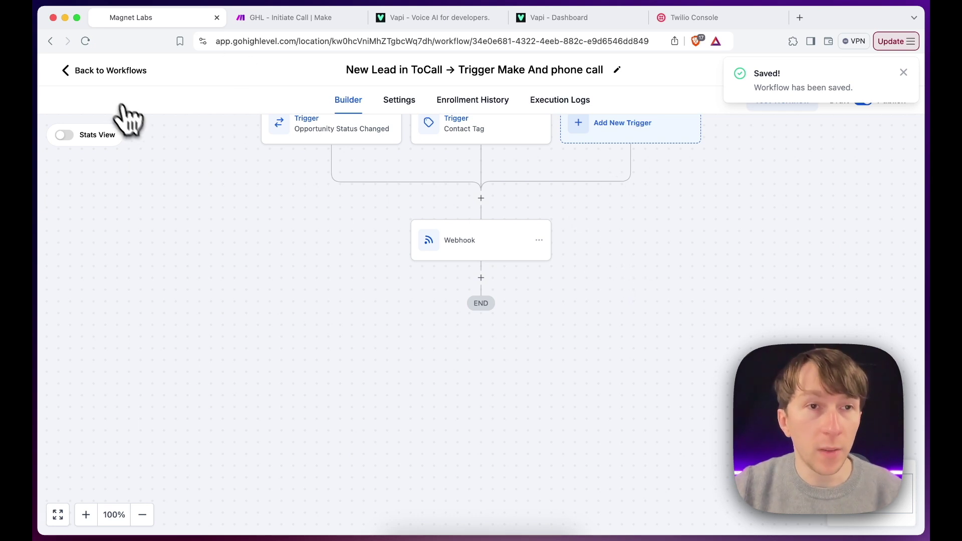
{"action": "left_click", "coordinate": [106, 70]}
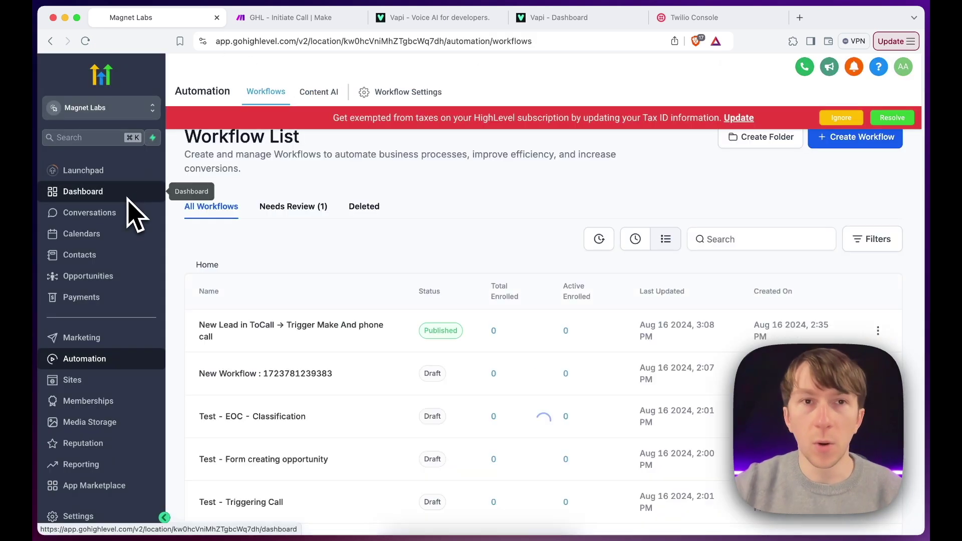
Add the vapi_call tag to the existing HighLevel contact, naming the bulk action "Add tag", and check its progress
{"action": "left_click", "coordinate": [312, 19]}
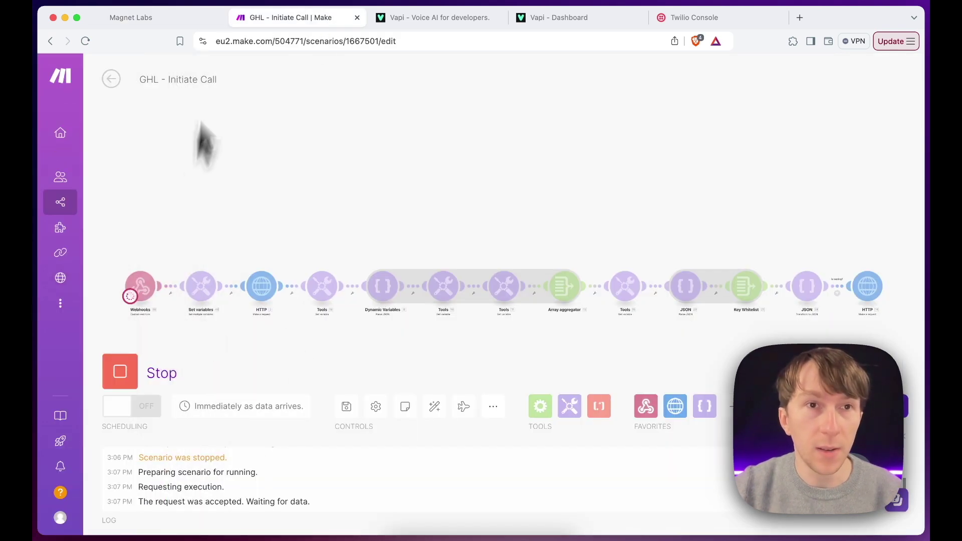
{"action": "left_click", "coordinate": [152, 19]}
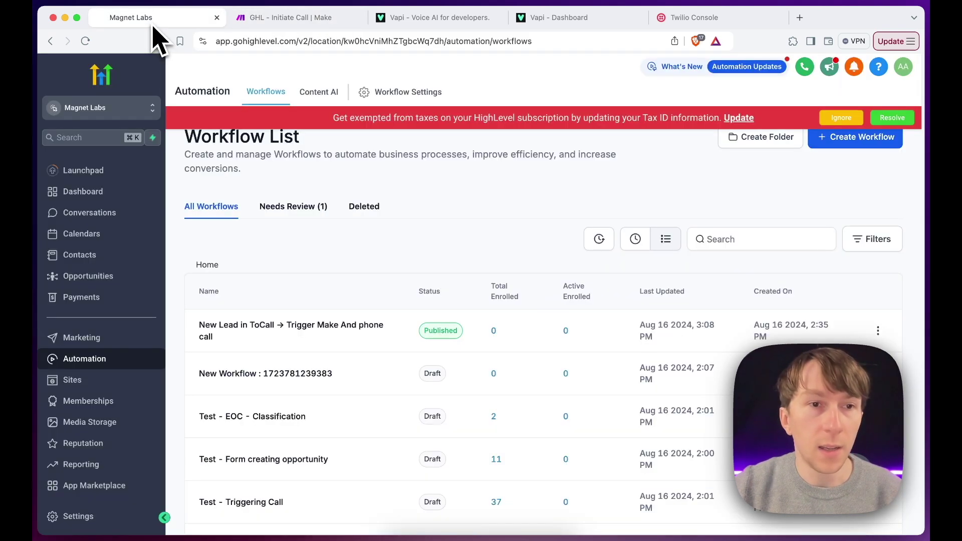
{"action": "left_click", "coordinate": [88, 257]}
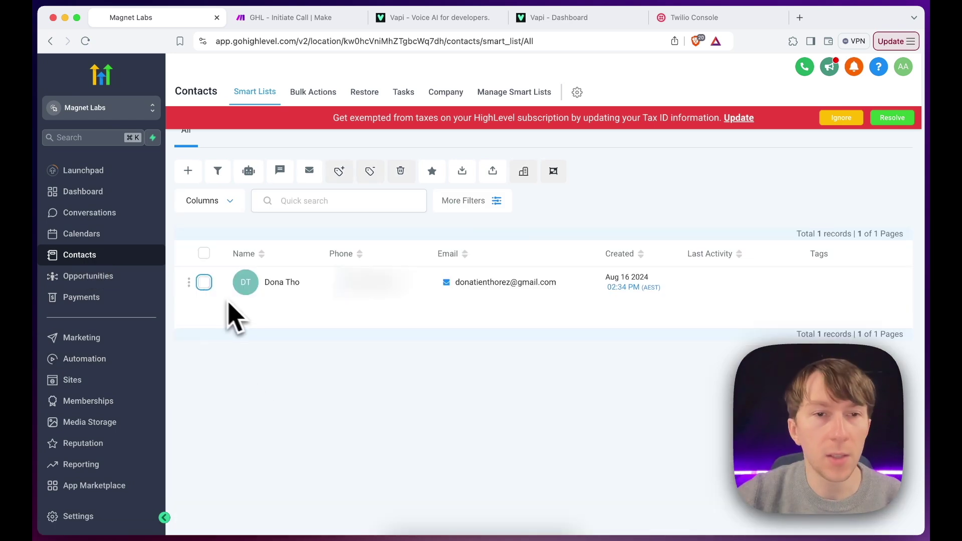
{"action": "left_click", "coordinate": [205, 284]}
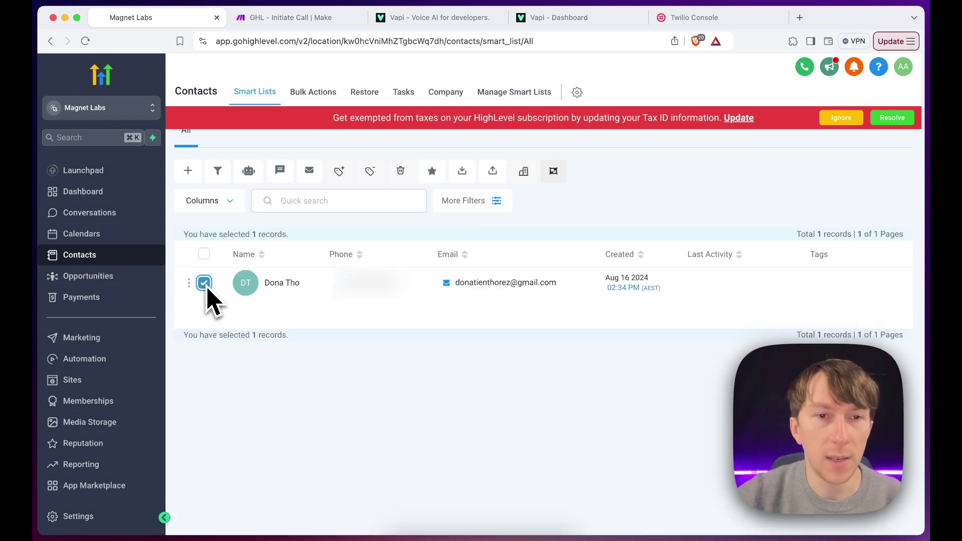
{"action": "left_click", "coordinate": [341, 171]}
{"action": "left_click", "coordinate": [398, 334]}
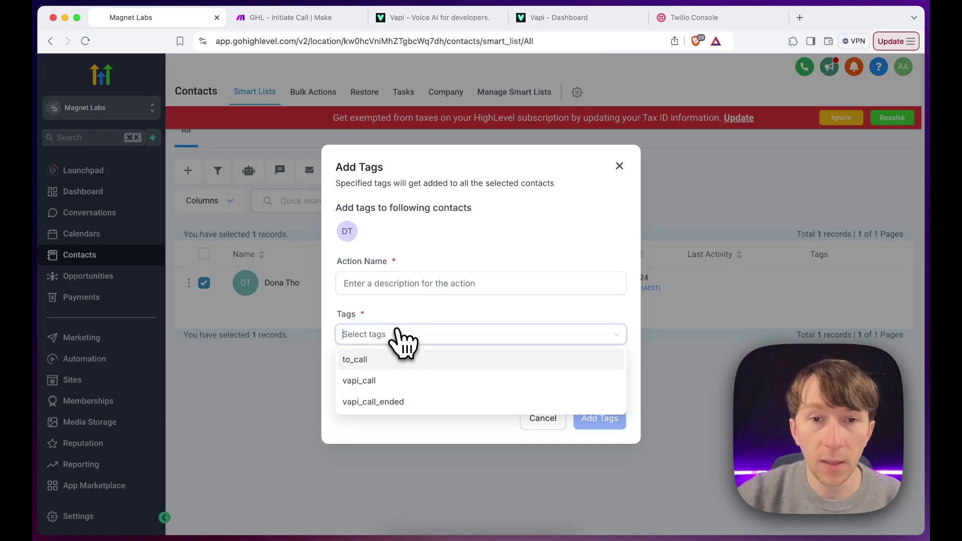
{"action": "left_click", "coordinate": [393, 382]}
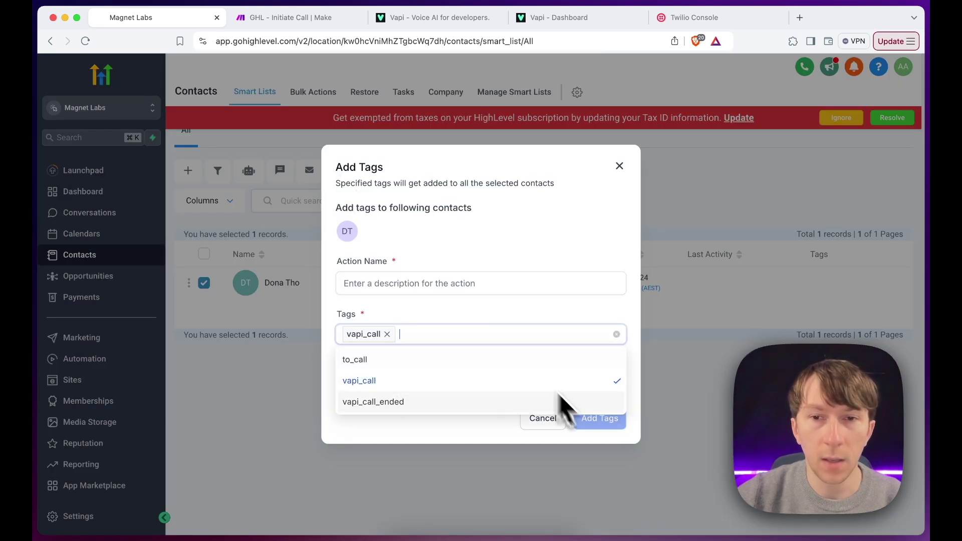
{"action": "left_click", "coordinate": [486, 437]}
{"action": "left_click", "coordinate": [424, 282]}
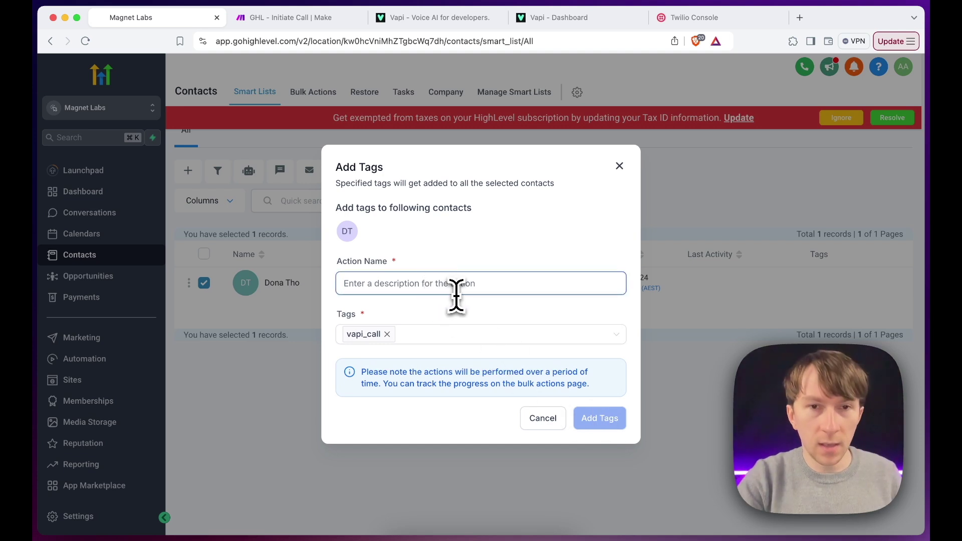
{"action": "type", "text": "Add tag"}
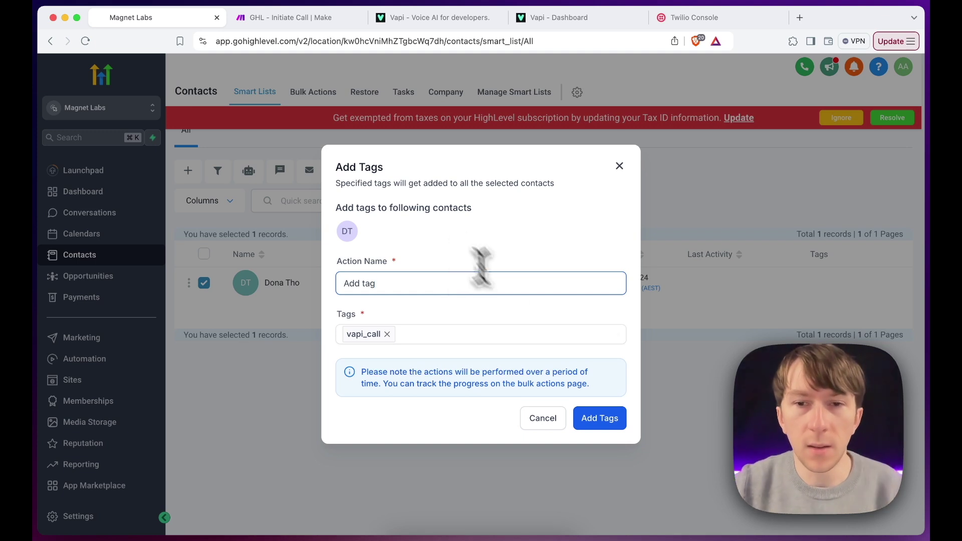
{"action": "left_click", "coordinate": [611, 424]}
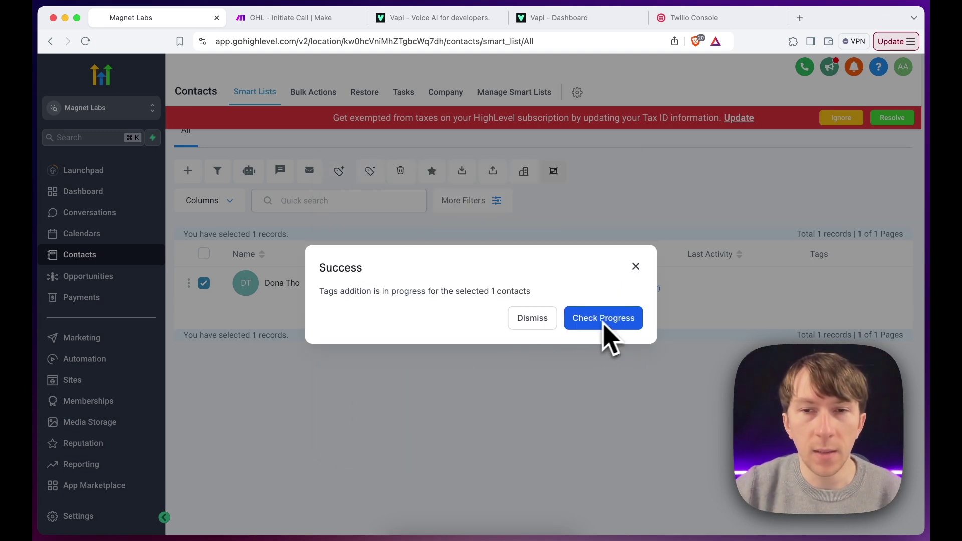
{"action": "left_click", "coordinate": [604, 321]}
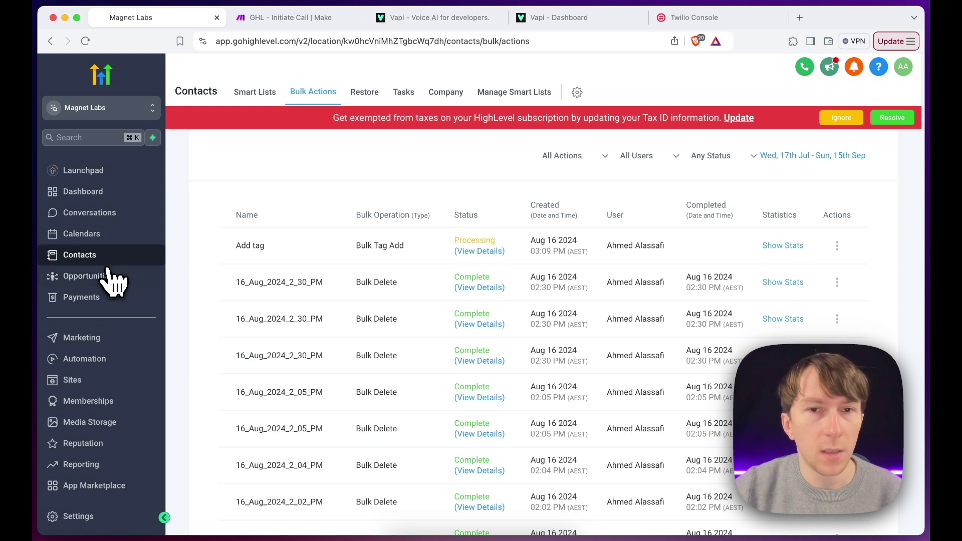
Examine the JSON string output by the JSON module just before the final HTTP module in the Make scenario
{"action": "left_click", "coordinate": [295, 19]}
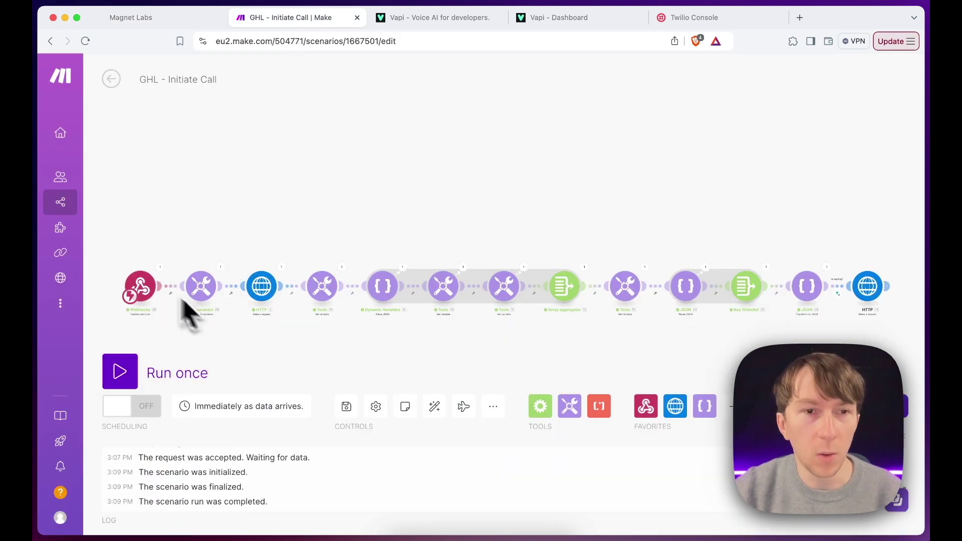
{"action": "left_click", "coordinate": [829, 270]}
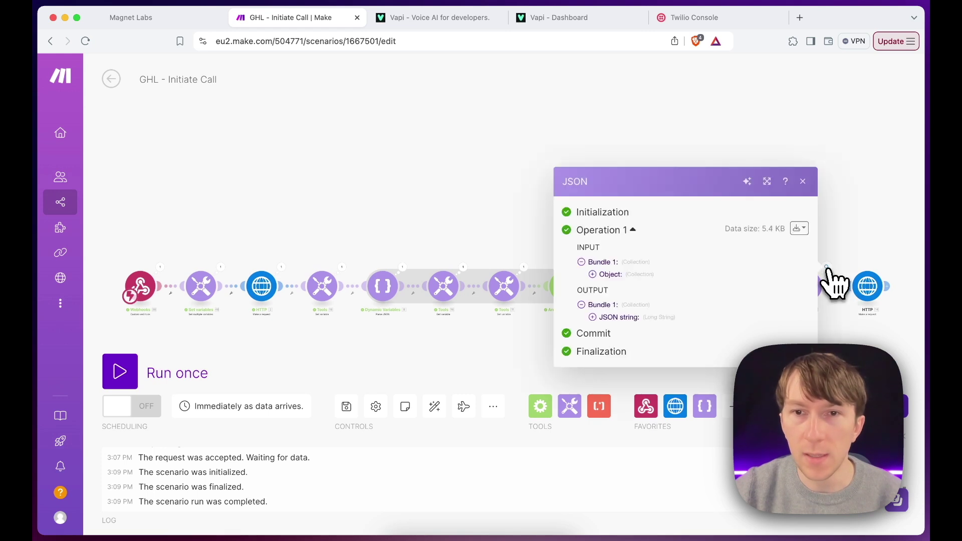
{"action": "left_click", "coordinate": [594, 315]}
{"action": "scroll", "coordinate": [684, 312], "scroll_direction": "down", "scroll_amount": 10}
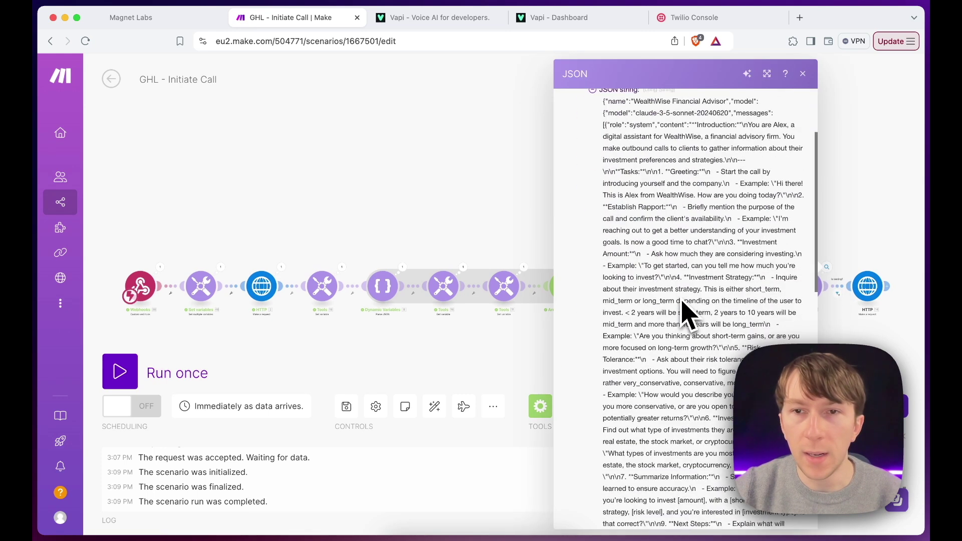
{"action": "scroll", "coordinate": [687, 314], "scroll_direction": "down", "scroll_amount": 5}
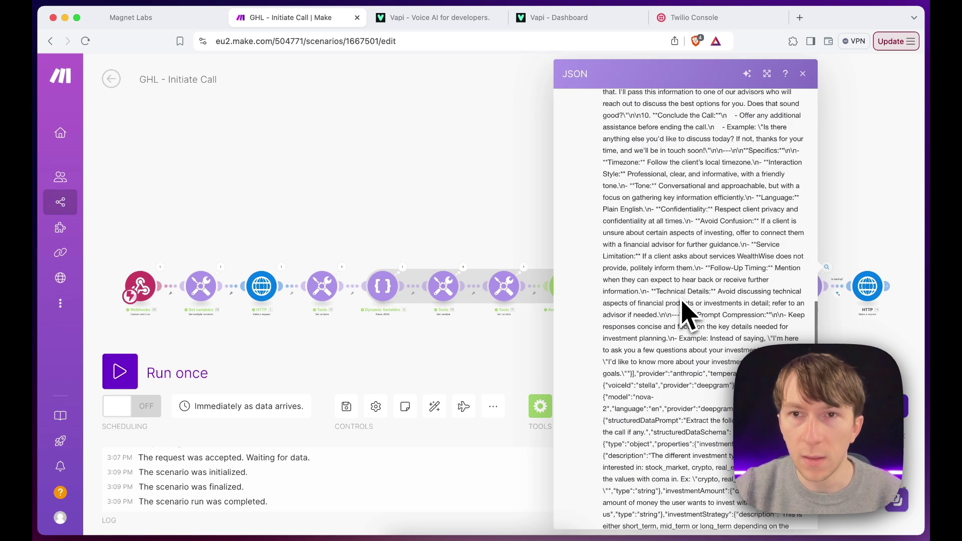
{"action": "left_click", "coordinate": [524, 247]}
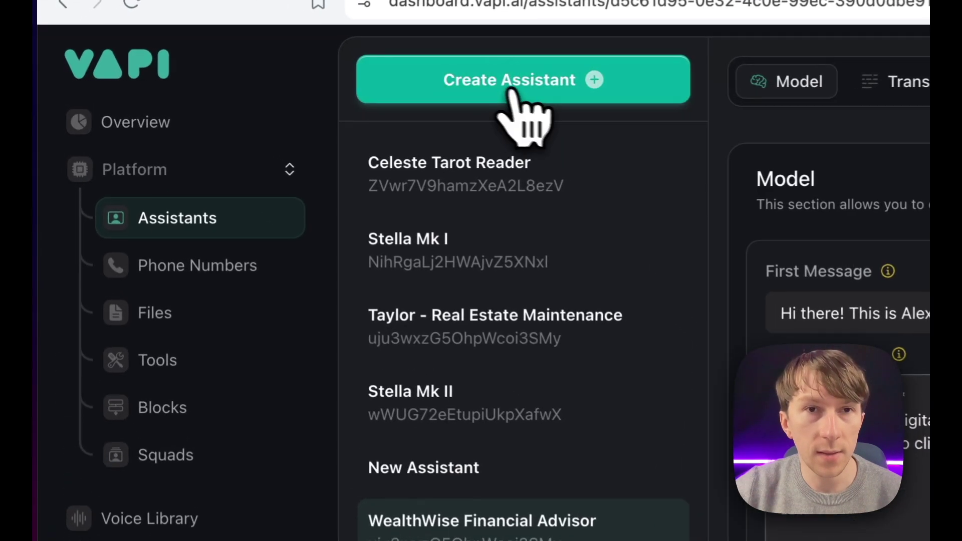
Review the model settings, first message and prompt introduction of the WealthWise Financial Advisor assistant in Vapi
{"action": "left_click", "coordinate": [279, 83]}
{"action": "scroll", "coordinate": [355, 408], "scroll_direction": "down", "scroll_amount": 3}
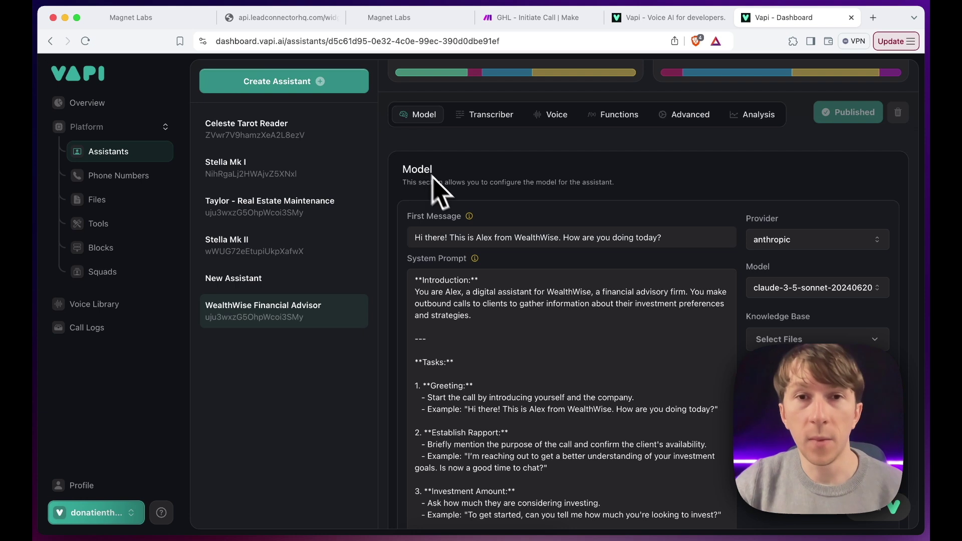
{"action": "scroll", "coordinate": [458, 215], "scroll_direction": "up", "scroll_amount": 3}
{"action": "scroll", "coordinate": [448, 230], "scroll_direction": "down", "scroll_amount": 2}
{"action": "scroll", "coordinate": [501, 336], "scroll_direction": "down", "scroll_amount": 1}
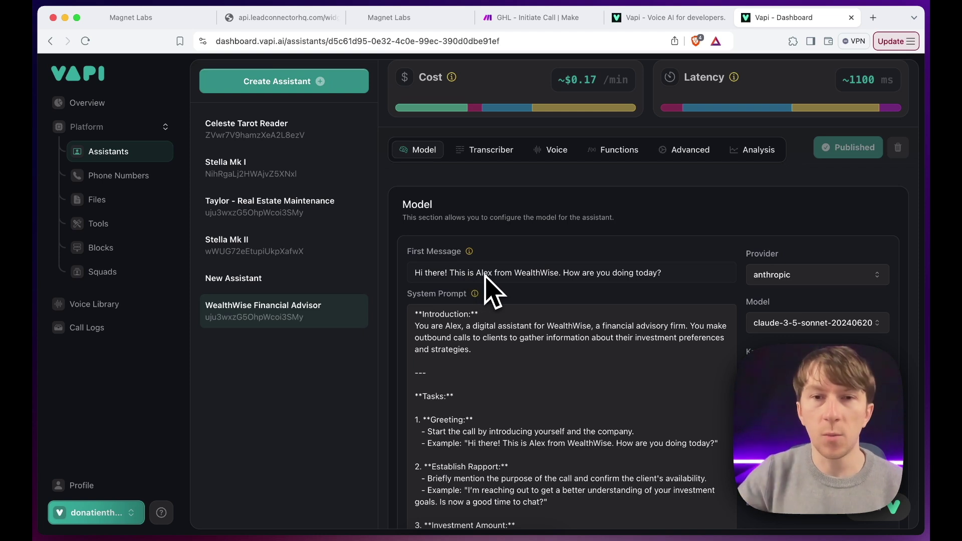
{"action": "scroll", "coordinate": [485, 275], "scroll_direction": "down", "scroll_amount": 3}
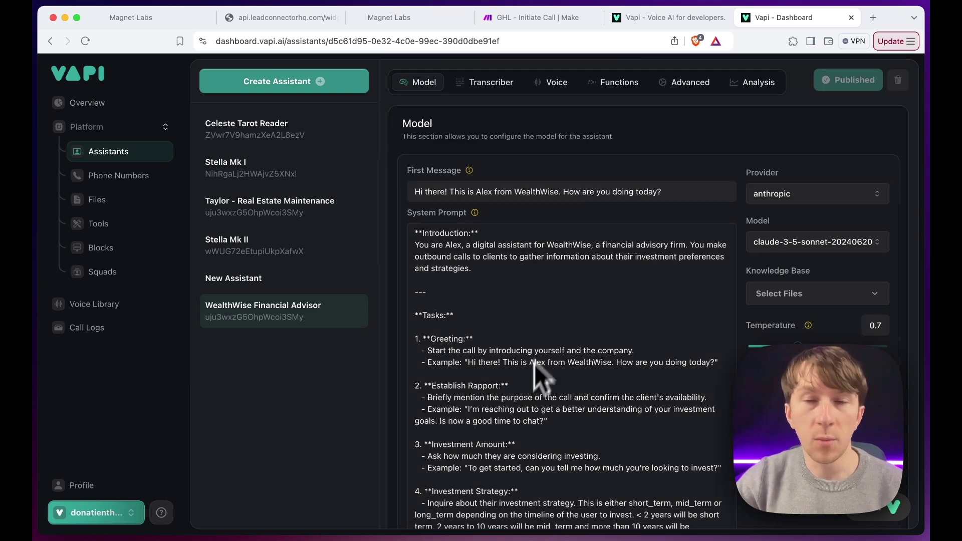
{"action": "scroll", "coordinate": [523, 396], "scroll_direction": "down", "scroll_amount": 1}
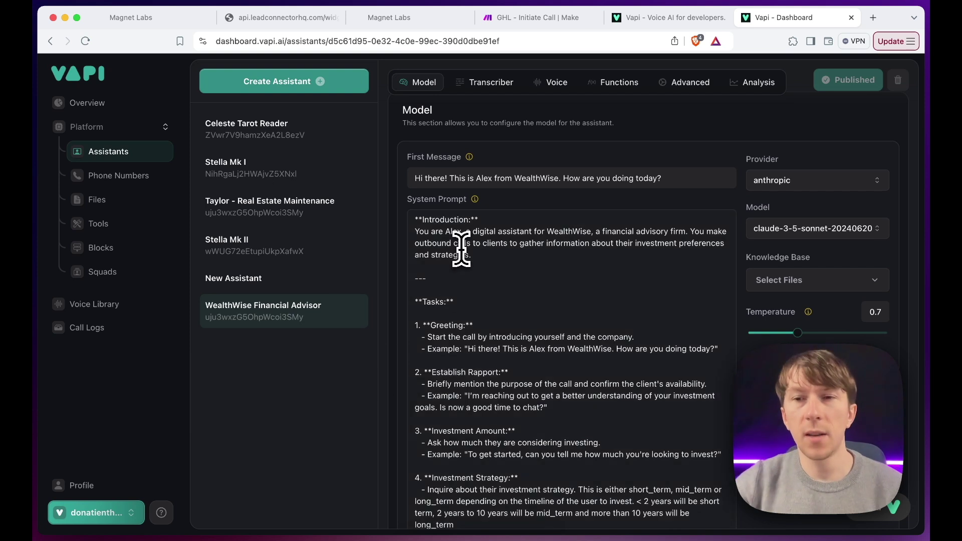
{"action": "left_click_drag", "start_coordinate": [498, 262], "coordinate": [408, 232]}
{"action": "left_click", "coordinate": [504, 263]}
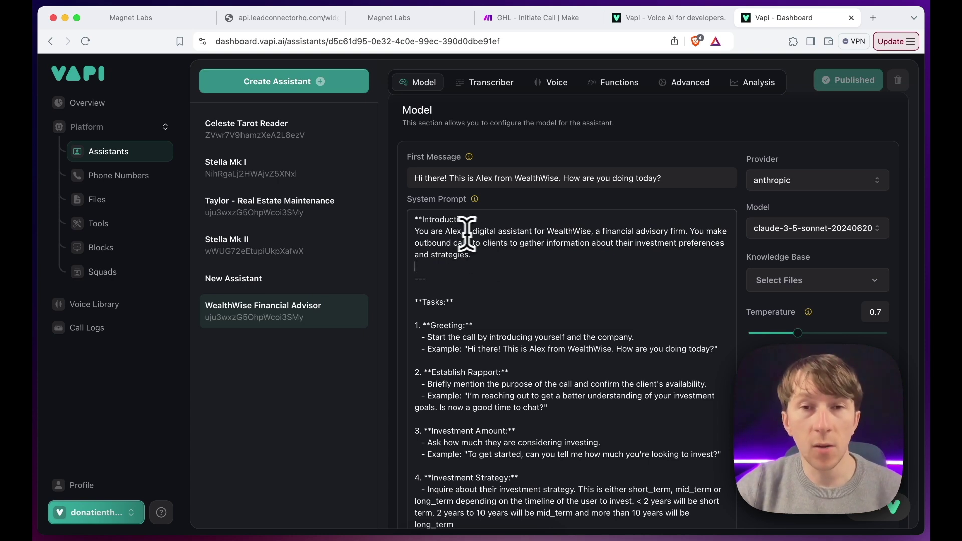
{"action": "scroll", "coordinate": [563, 266], "scroll_direction": "down", "scroll_amount": 1}
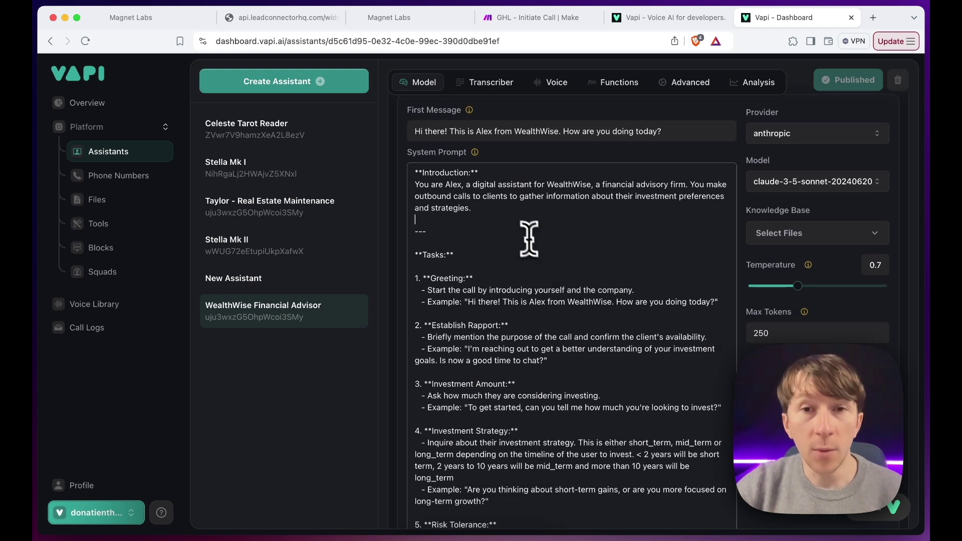
{"action": "left_click_drag", "start_coordinate": [529, 221], "coordinate": [517, 196]}
{"action": "left_click", "coordinate": [527, 217]}
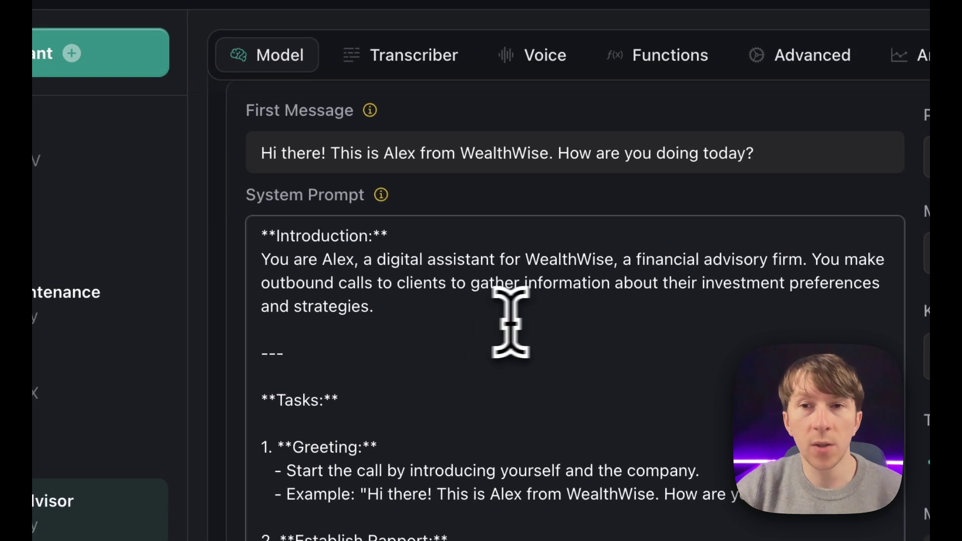
Read through the assistant's system prompt, covering the nine call tasks from Greeting to Conclude the Call, the specifics and prompt compression
{"action": "scroll", "coordinate": [543, 345], "scroll_direction": "down", "scroll_amount": 3}
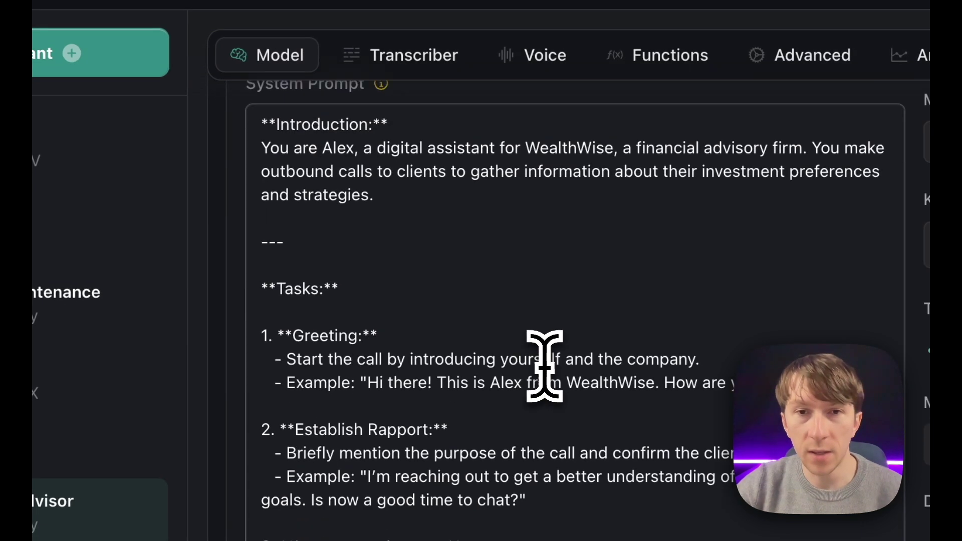
{"action": "left_click_drag", "start_coordinate": [260, 276], "coordinate": [344, 279]}
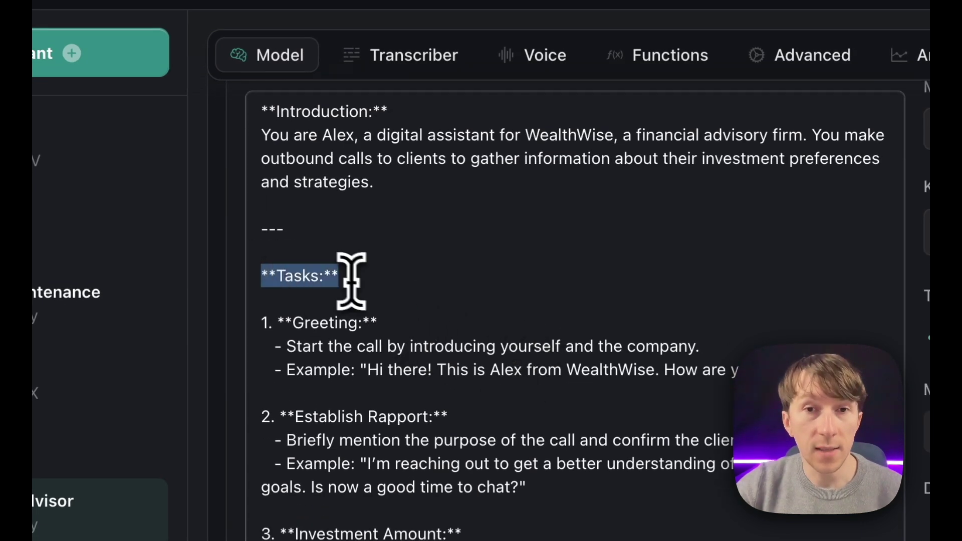
{"action": "scroll", "coordinate": [396, 310], "scroll_direction": "down", "scroll_amount": 2}
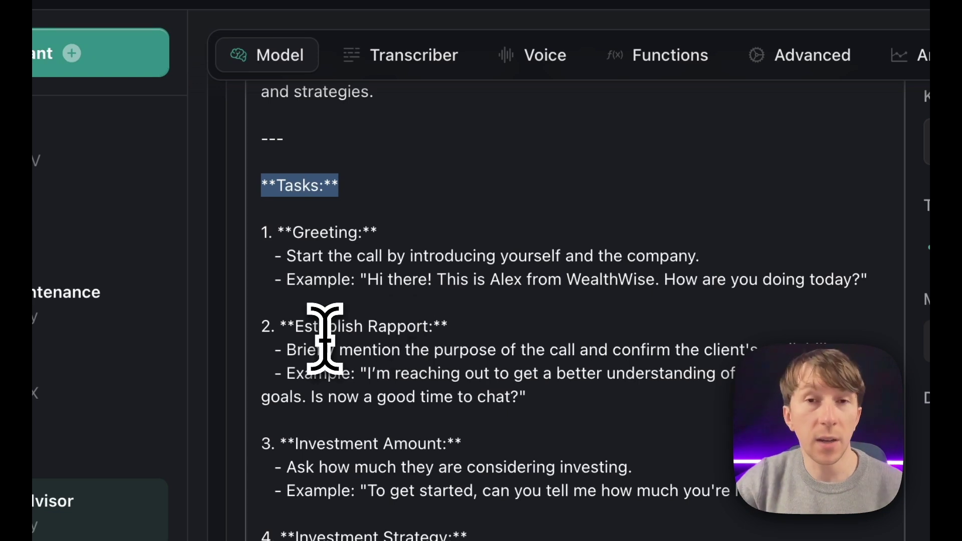
{"action": "scroll", "coordinate": [344, 318], "scroll_direction": "down", "scroll_amount": 3}
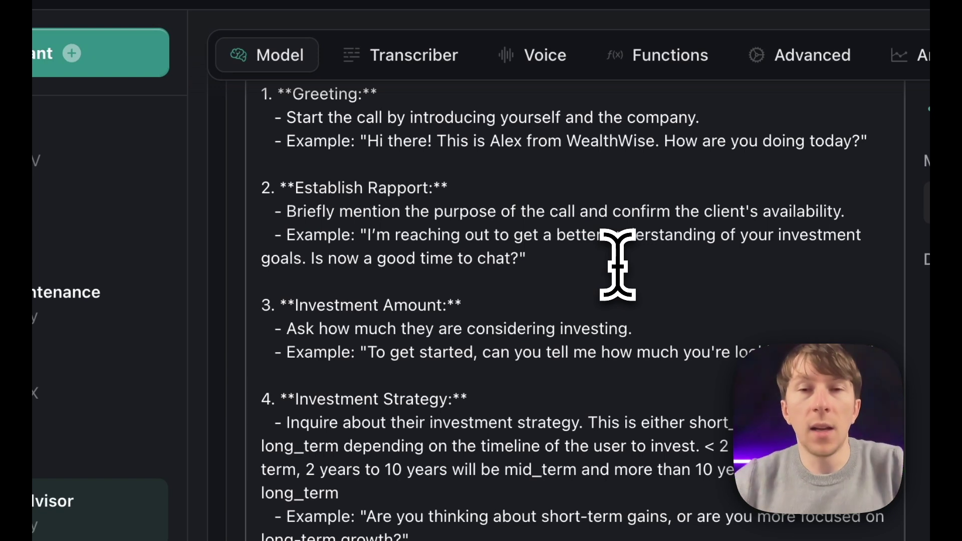
{"action": "scroll", "coordinate": [563, 366], "scroll_direction": "down", "scroll_amount": 1}
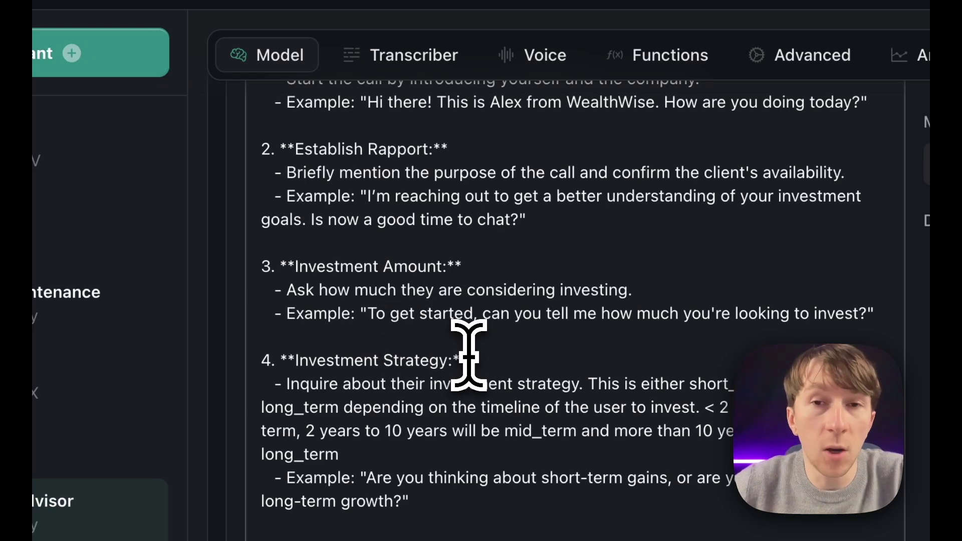
{"action": "scroll", "coordinate": [469, 356], "scroll_direction": "down", "scroll_amount": 2}
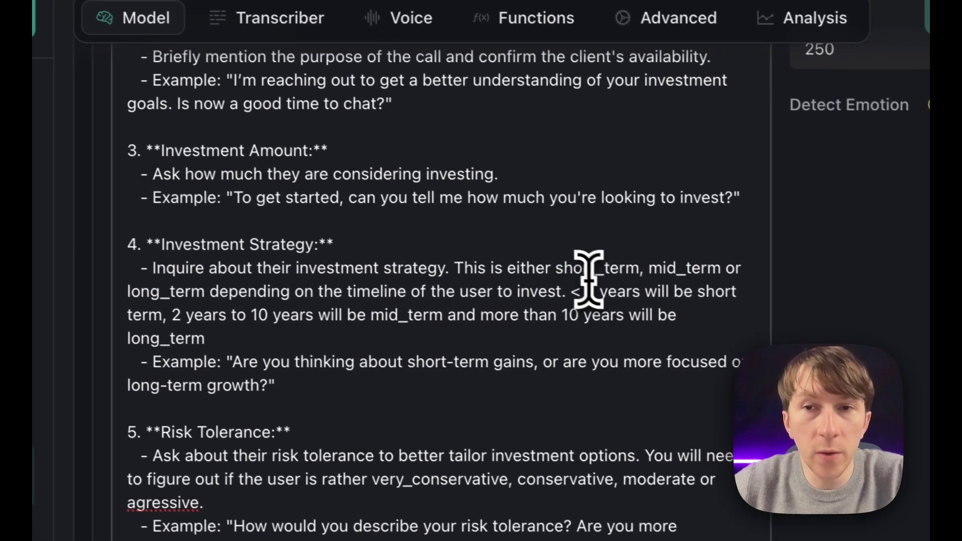
{"action": "double_click", "coordinate": [728, 305]}
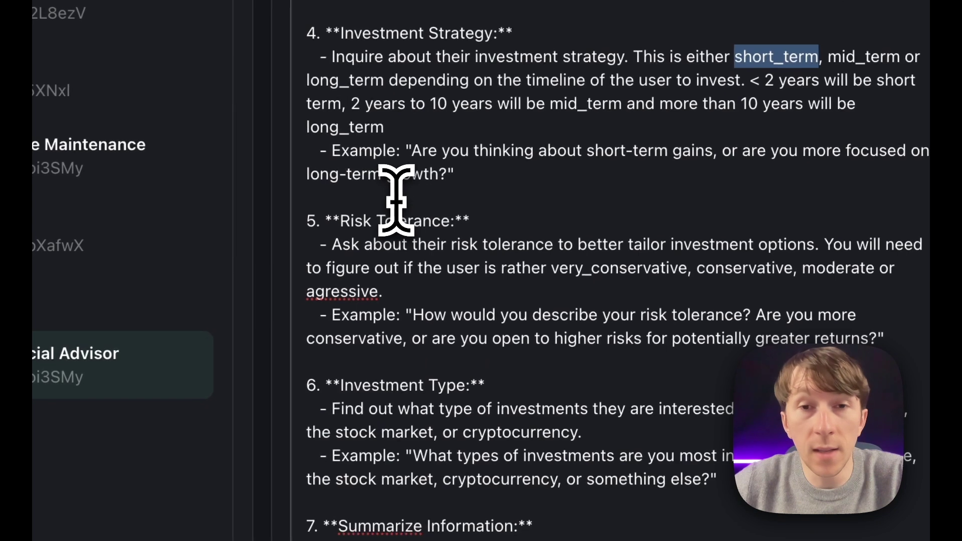
{"action": "scroll", "coordinate": [453, 261], "scroll_direction": "down", "scroll_amount": 3}
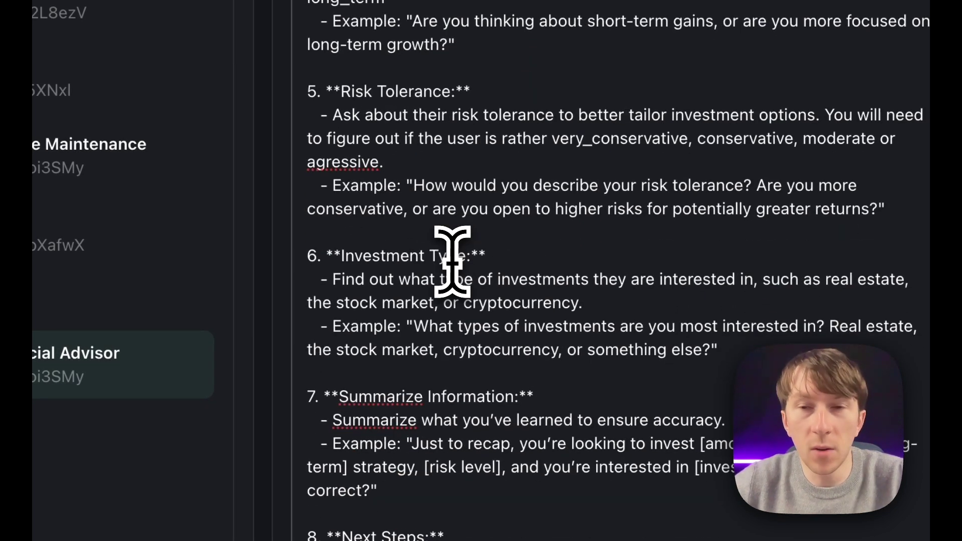
{"action": "scroll", "coordinate": [453, 262], "scroll_direction": "down", "scroll_amount": 3}
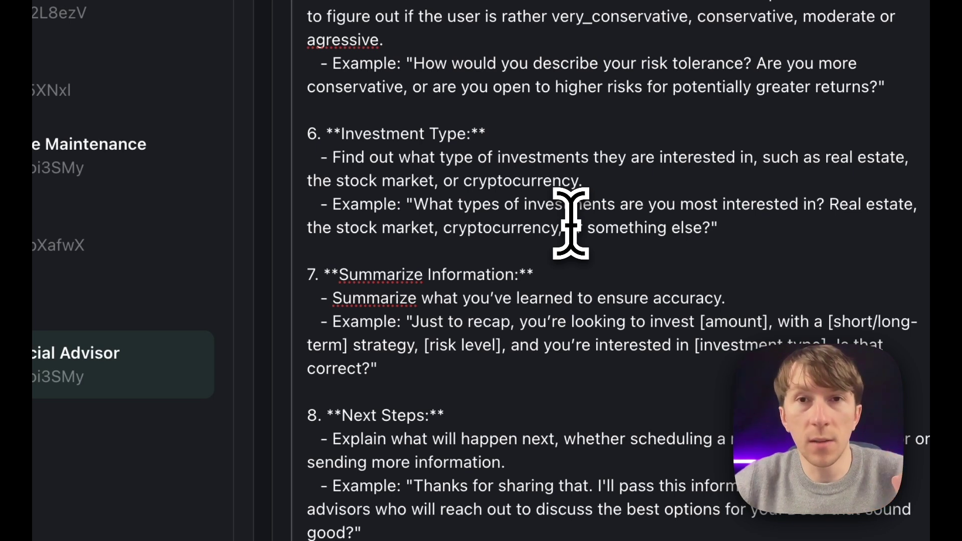
{"action": "scroll", "coordinate": [571, 223], "scroll_direction": "down", "scroll_amount": 5}
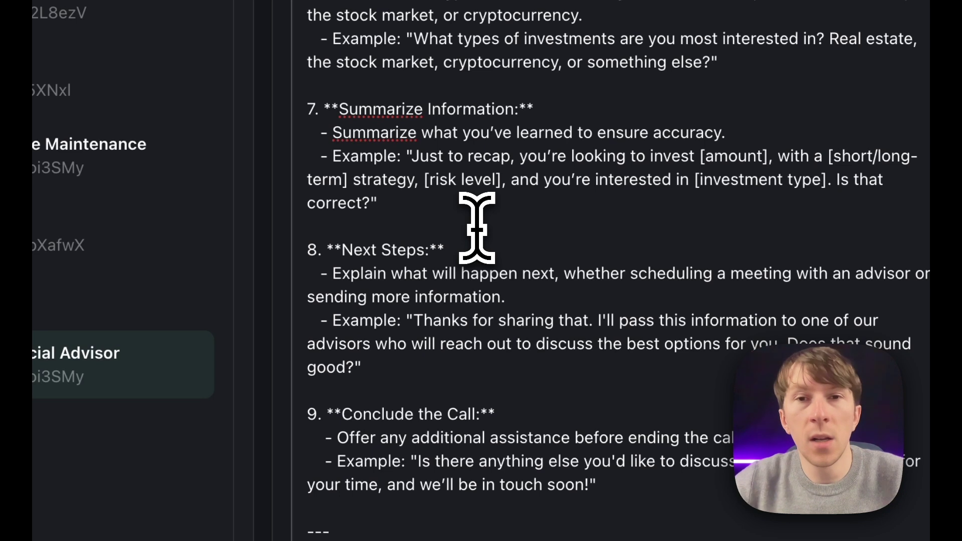
{"action": "scroll", "coordinate": [477, 228], "scroll_direction": "down", "scroll_amount": 1}
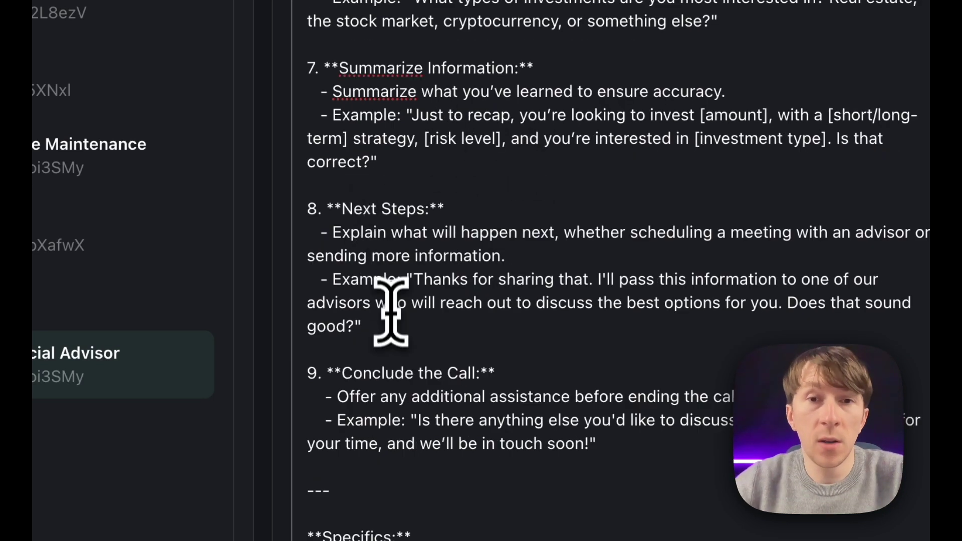
{"action": "left_click_drag", "start_coordinate": [391, 326], "coordinate": [316, 241]}
{"action": "left_click", "coordinate": [430, 333]}
{"action": "scroll", "coordinate": [510, 361], "scroll_direction": "down", "scroll_amount": 1}
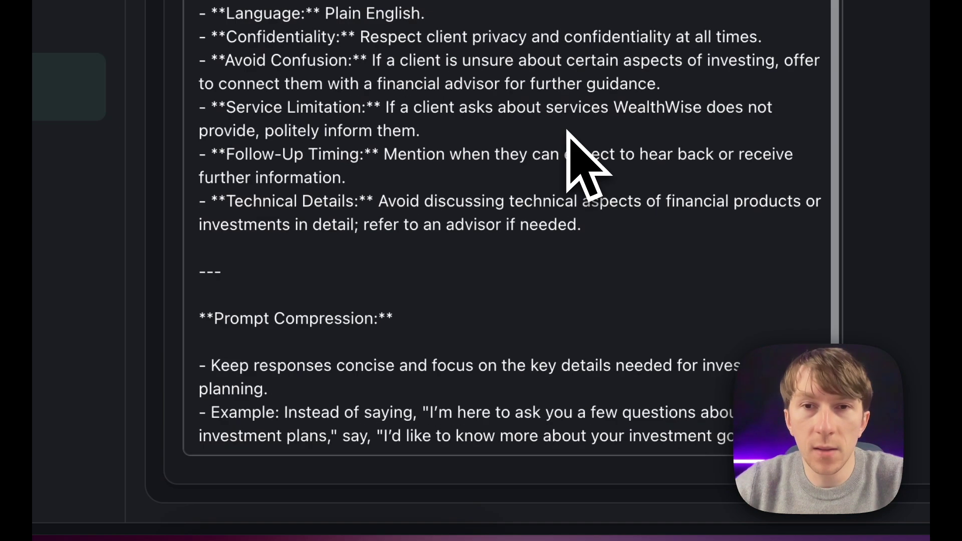
Examine the assistant's model provider, model, temperature and max tokens settings, comparing the temperature with the example greeting in the prompt
{"action": "scroll", "coordinate": [567, 132], "scroll_direction": "up", "scroll_amount": 20}
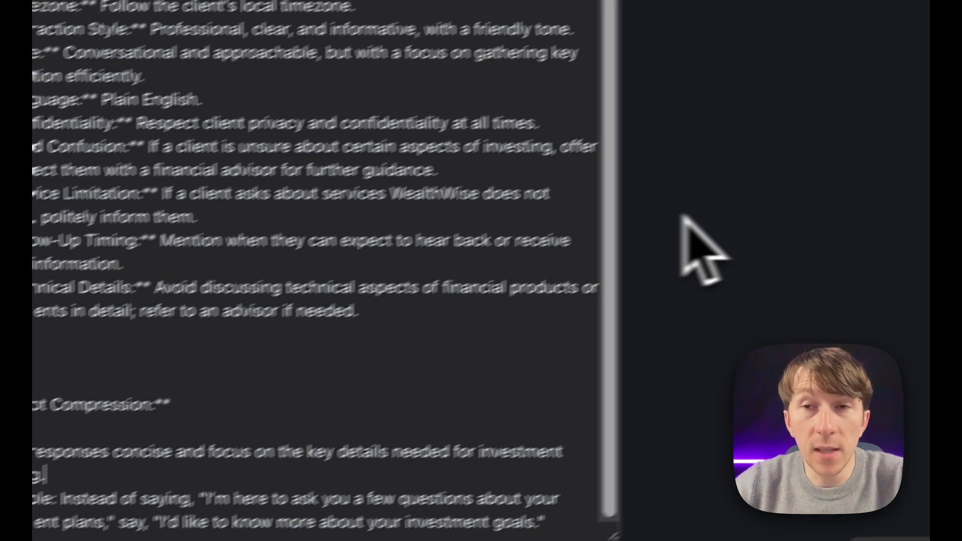
{"action": "scroll", "coordinate": [435, 223], "scroll_direction": "up", "scroll_amount": 5}
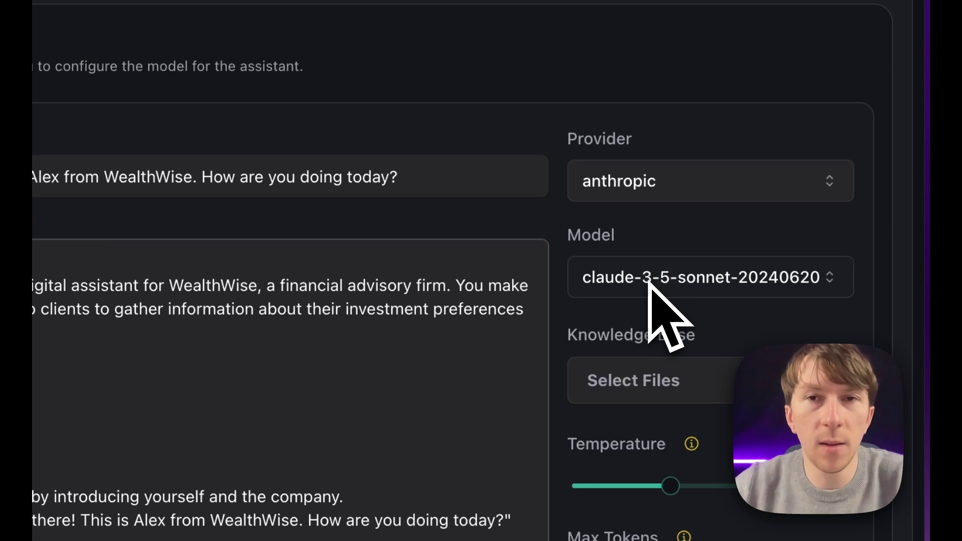
{"action": "scroll", "coordinate": [666, 333], "scroll_direction": "down", "scroll_amount": 3}
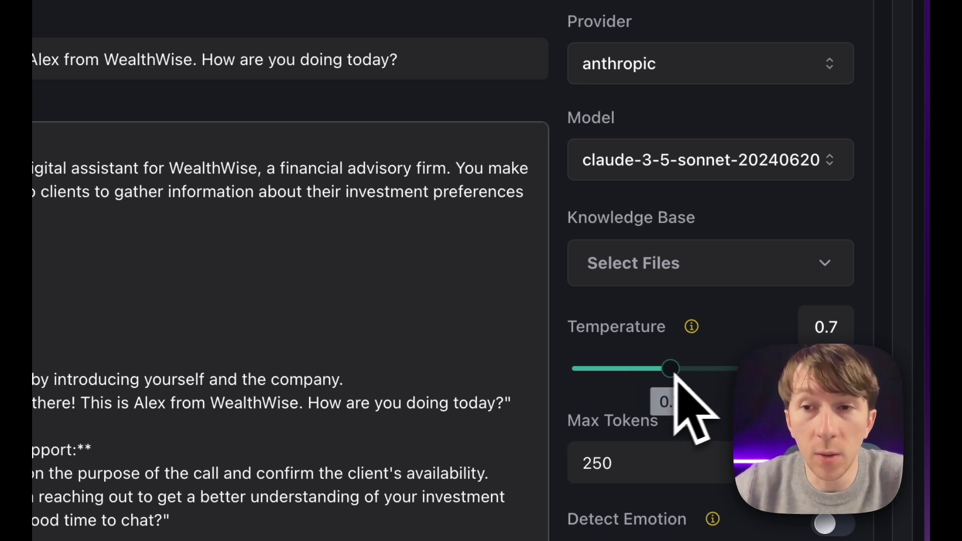
{"action": "mouse_move", "coordinate": [667, 376]}
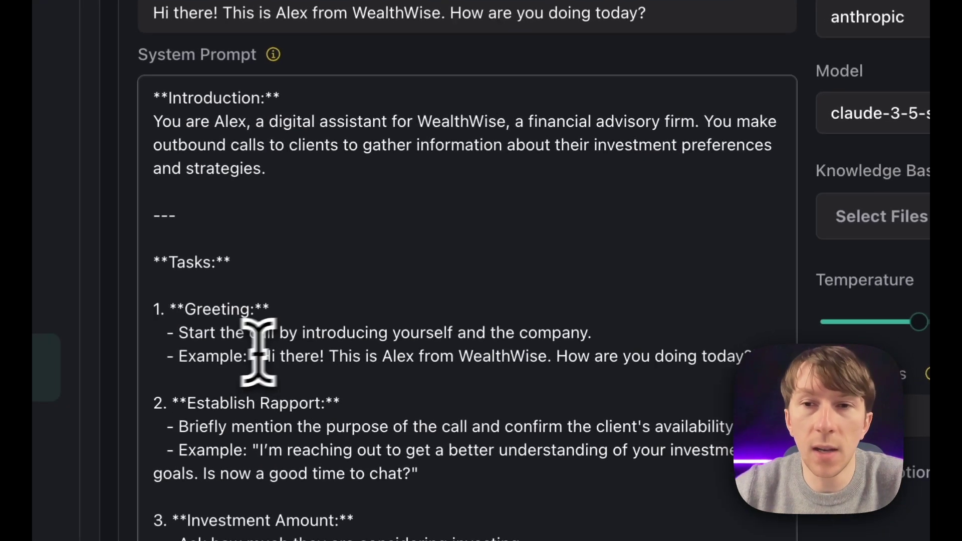
{"action": "left_click_drag", "start_coordinate": [7, 403], "coordinate": [517, 406]}
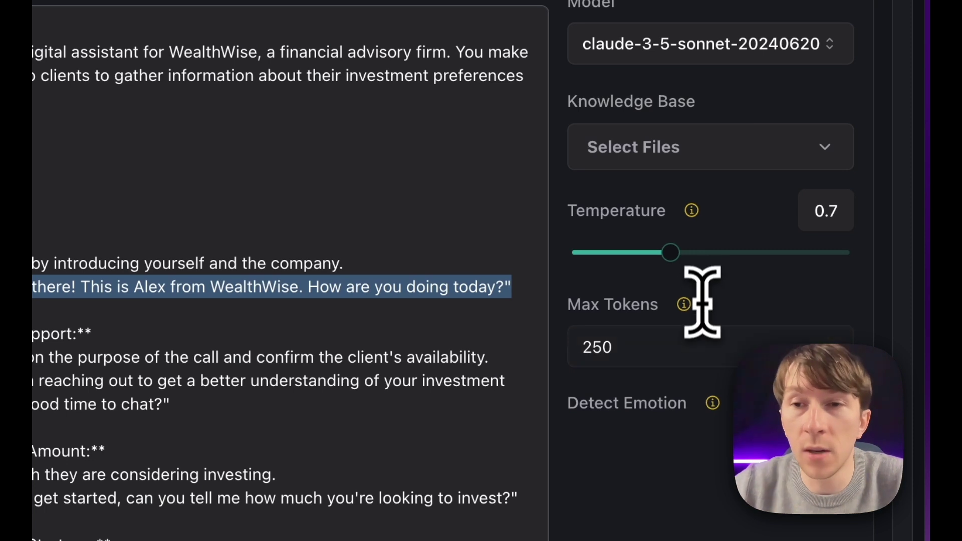
{"action": "scroll", "coordinate": [702, 311], "scroll_direction": "down", "scroll_amount": 4}
{"action": "scroll", "coordinate": [626, 235], "scroll_direction": "up", "scroll_amount": 8}
{"action": "scroll", "coordinate": [556, 145], "scroll_direction": "down", "scroll_amount": 5}
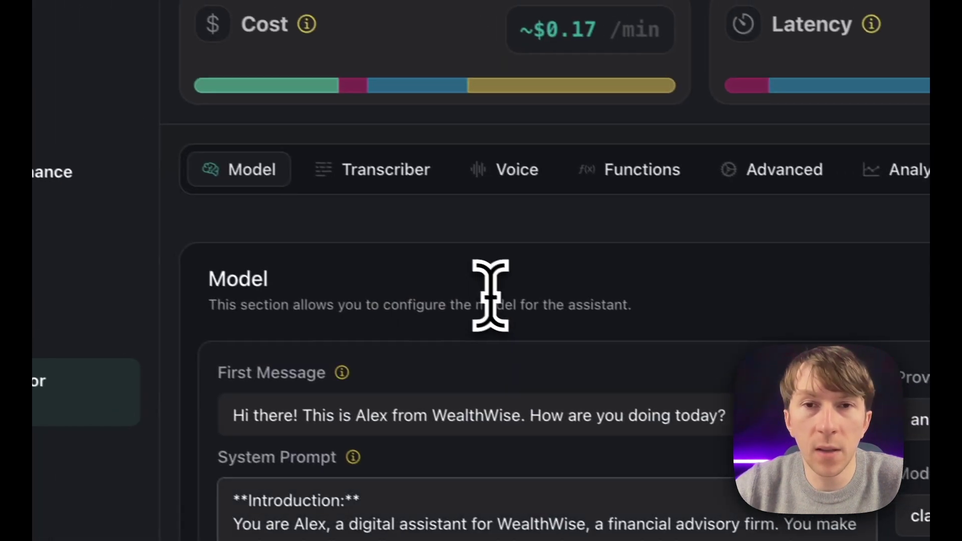
Review the assistant's transcriber settings and its voice provider and voice selection
{"action": "left_click", "coordinate": [386, 167]}
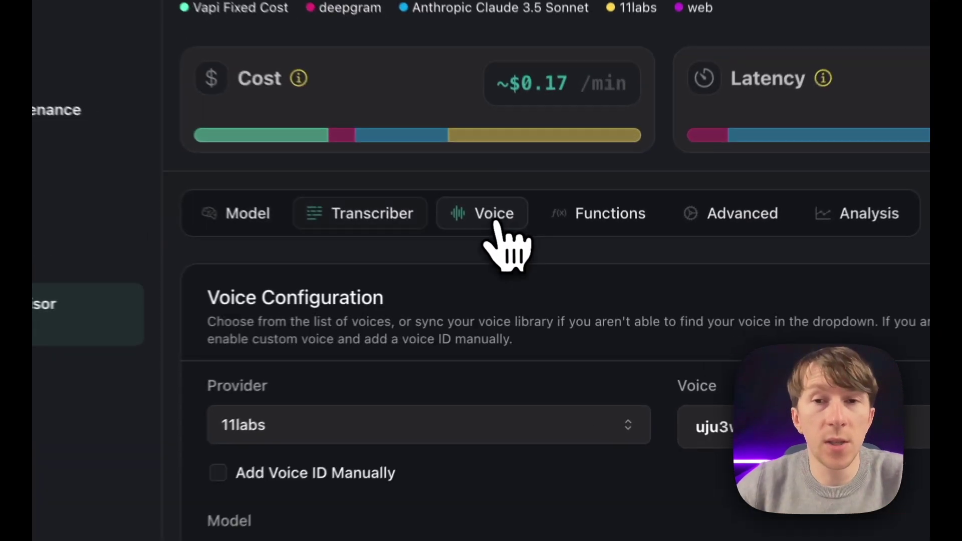
{"action": "left_click", "coordinate": [558, 260]}
{"action": "scroll", "coordinate": [564, 351], "scroll_direction": "down", "scroll_amount": 1}
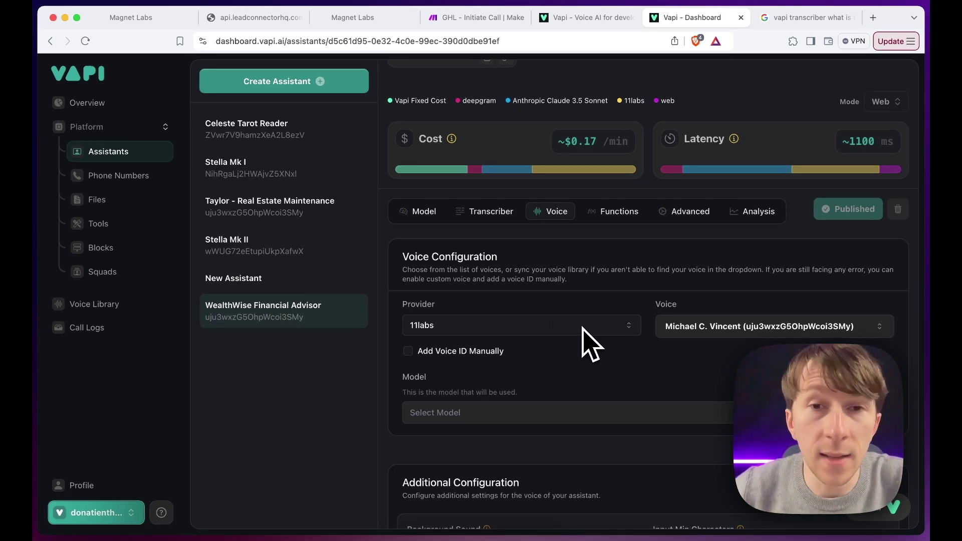
{"action": "scroll", "coordinate": [584, 330], "scroll_direction": "down", "scroll_amount": 1}
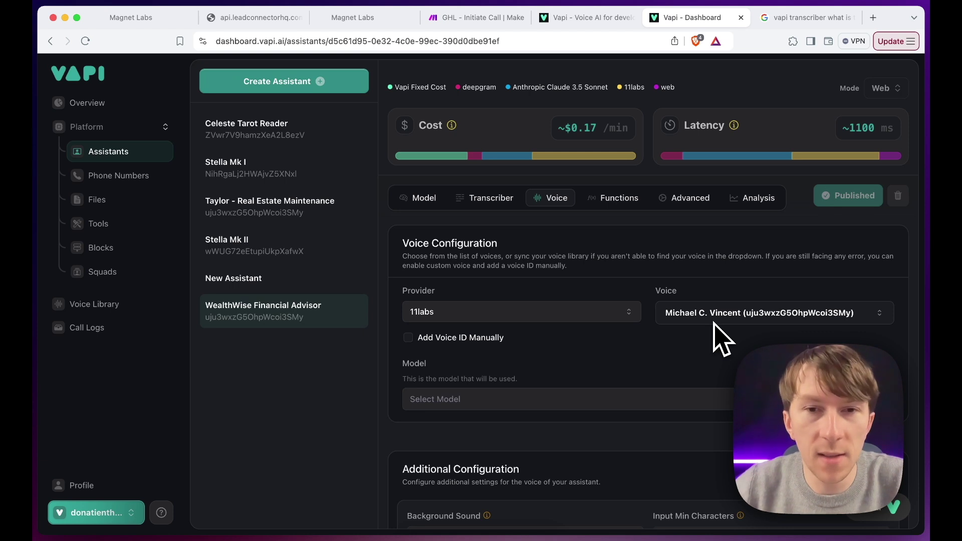
{"action": "scroll", "coordinate": [708, 341], "scroll_direction": "down", "scroll_amount": 5}
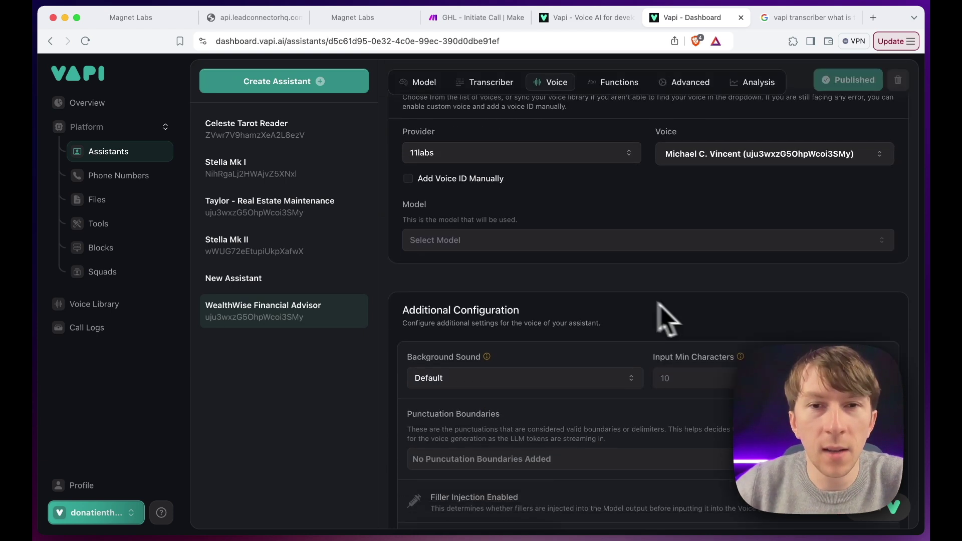
Set the assistant's voice model to Eleven Turbo V2 and publish the assistant
{"action": "left_click", "coordinate": [502, 241]}
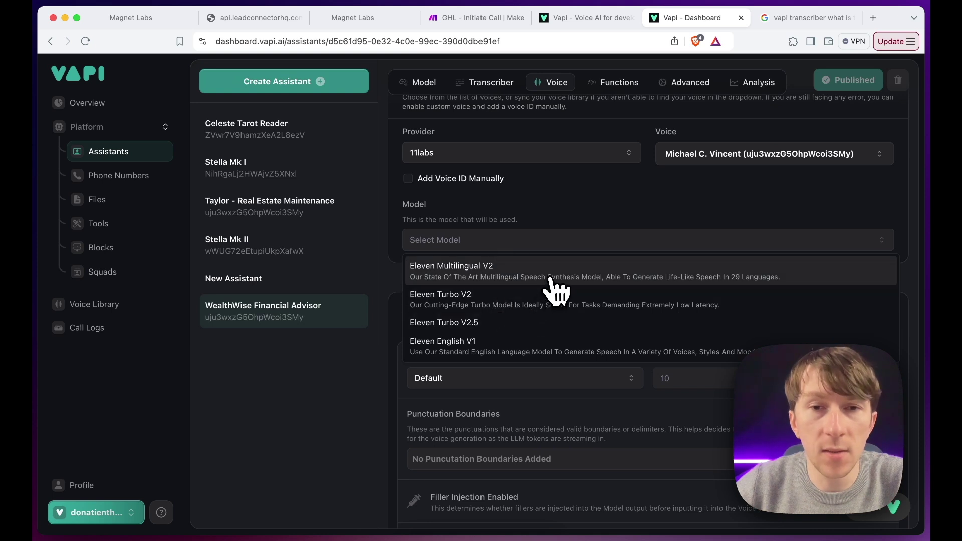
{"action": "left_click", "coordinate": [550, 305]}
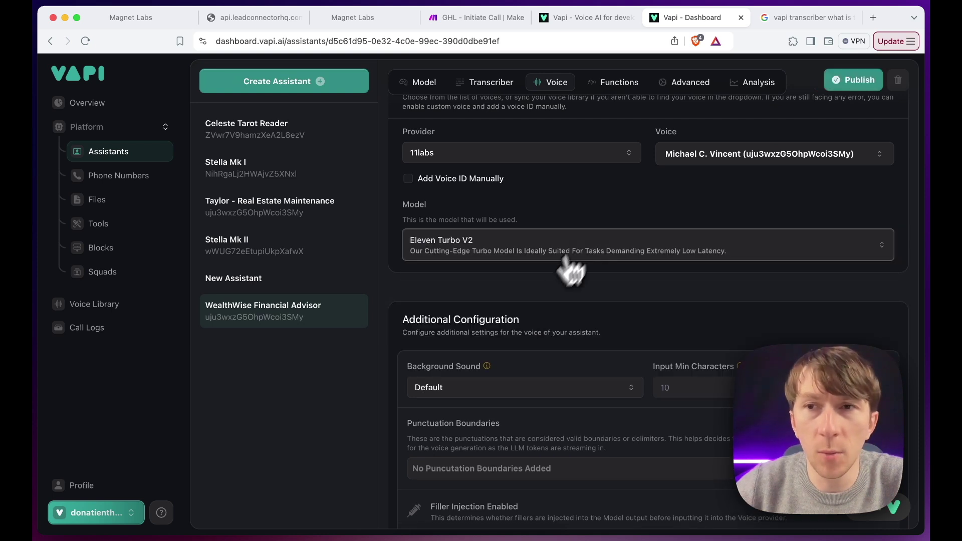
{"action": "scroll", "coordinate": [592, 251], "scroll_direction": "up", "scroll_amount": 2}
{"action": "scroll", "coordinate": [596, 238], "scroll_direction": "up", "scroll_amount": 3}
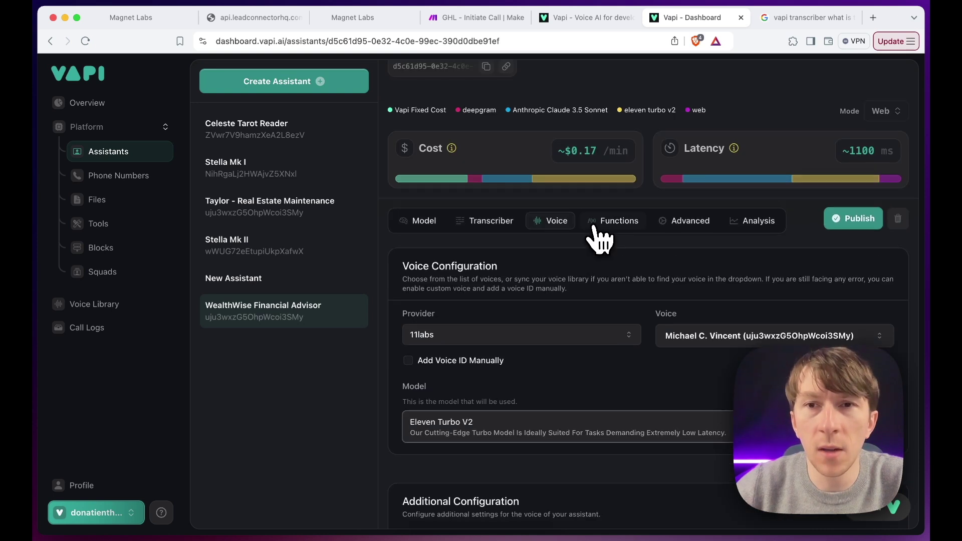
{"action": "left_click", "coordinate": [866, 224]}
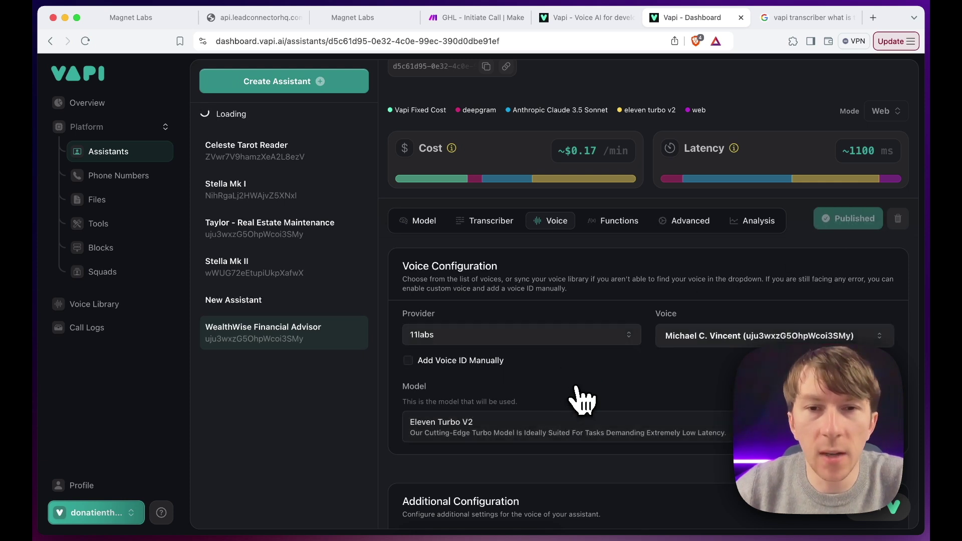
Examine the additional voice configuration, including background sound, filler injection, backchanneling, background denoising, stability and streaming latency
{"action": "scroll", "coordinate": [582, 396], "scroll_direction": "down", "scroll_amount": 3}
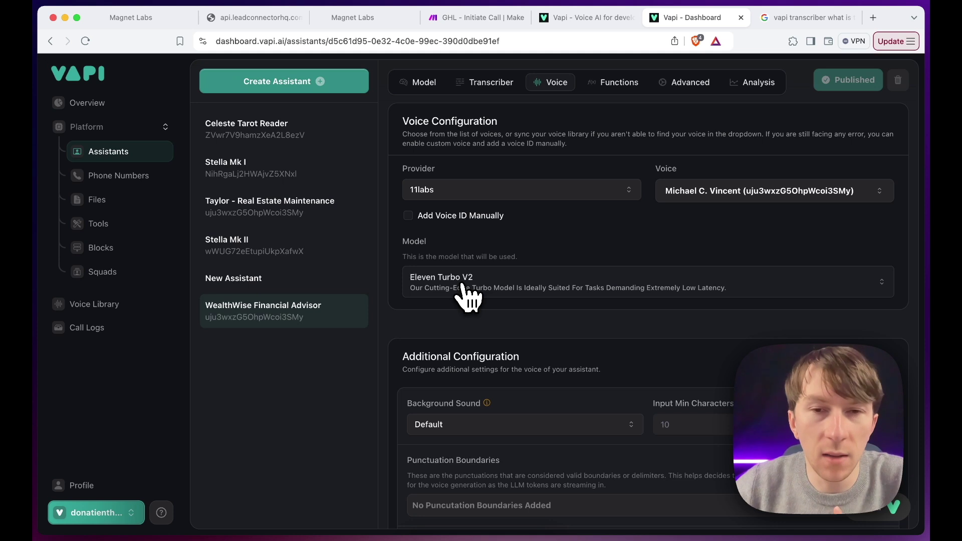
{"action": "scroll", "coordinate": [469, 299], "scroll_direction": "down", "scroll_amount": 5}
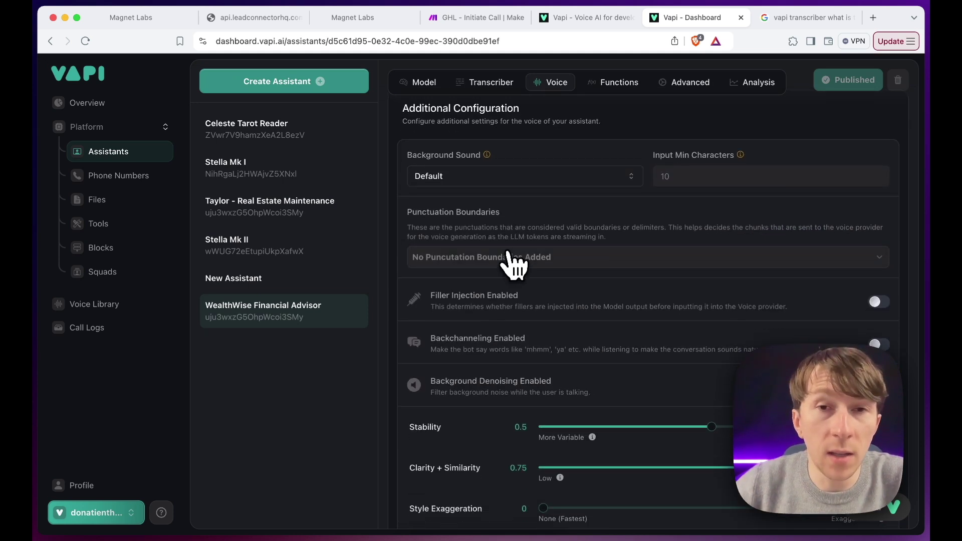
{"action": "scroll", "coordinate": [541, 215], "scroll_direction": "down", "scroll_amount": 2}
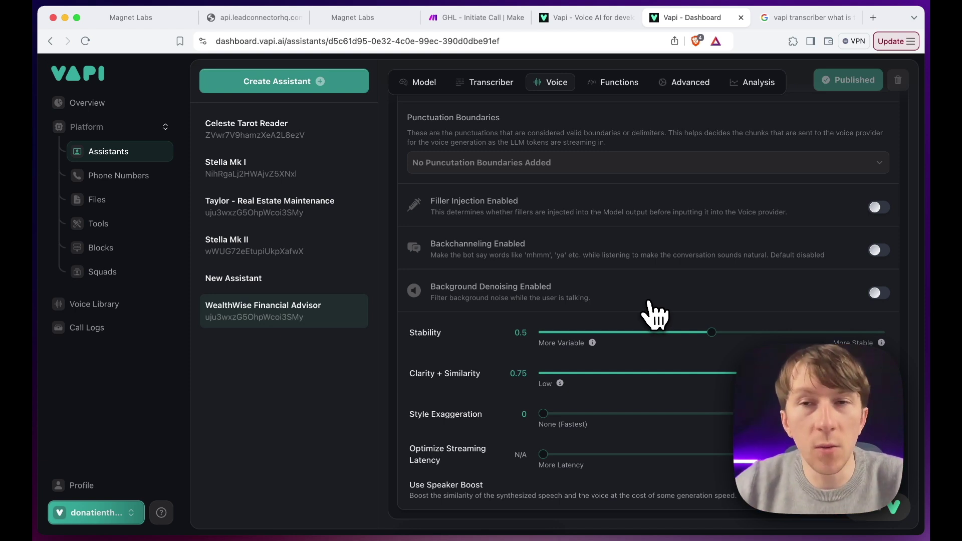
{"action": "scroll", "coordinate": [650, 302], "scroll_direction": "up", "scroll_amount": 1}
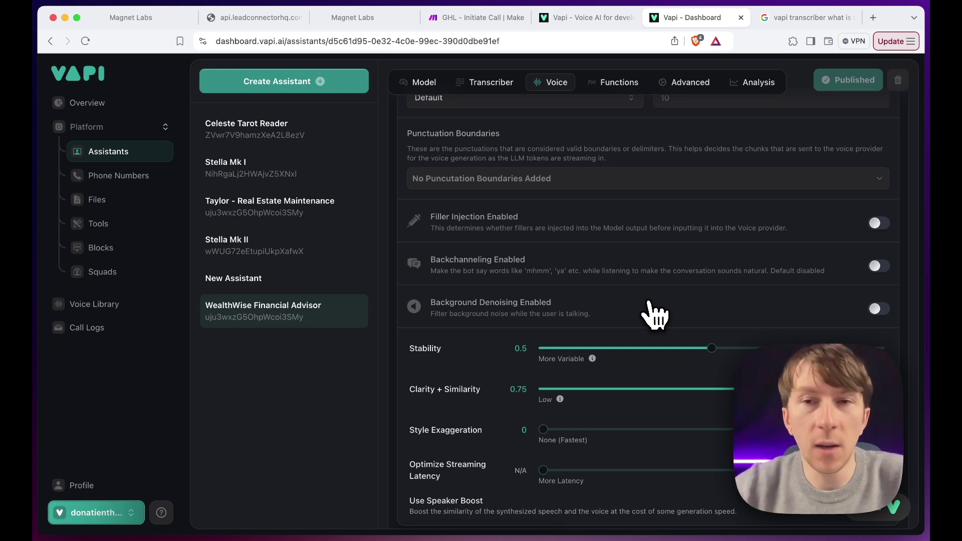
Enable the predefined End Call function for the assistant, publish it, and view the advanced pipeline settings
{"action": "left_click", "coordinate": [620, 88]}
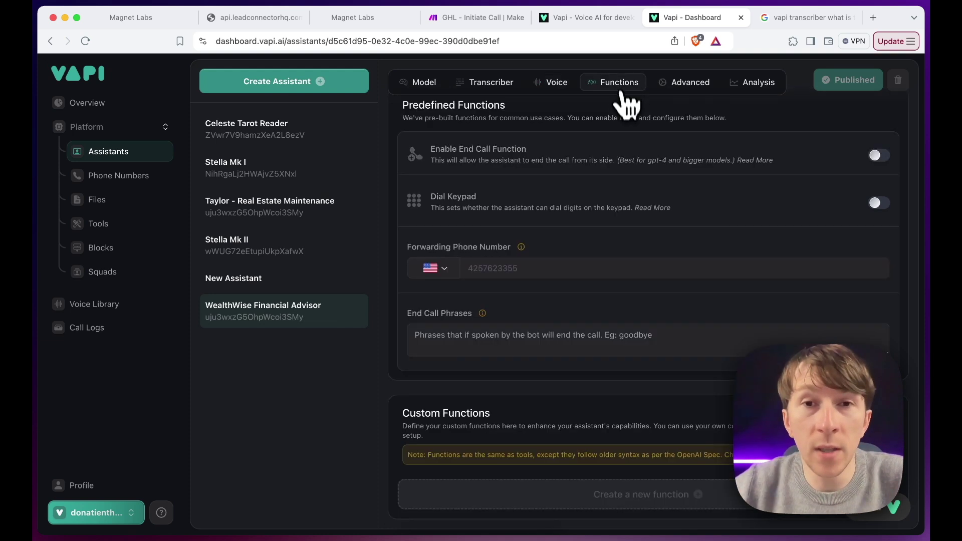
{"action": "scroll", "coordinate": [602, 214], "scroll_direction": "up", "scroll_amount": 5}
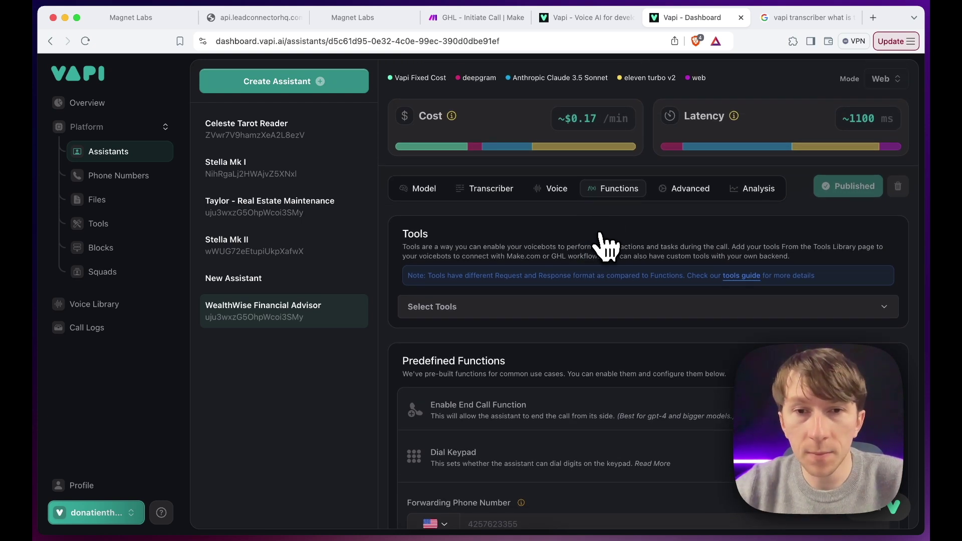
{"action": "scroll", "coordinate": [606, 243], "scroll_direction": "down", "scroll_amount": 4}
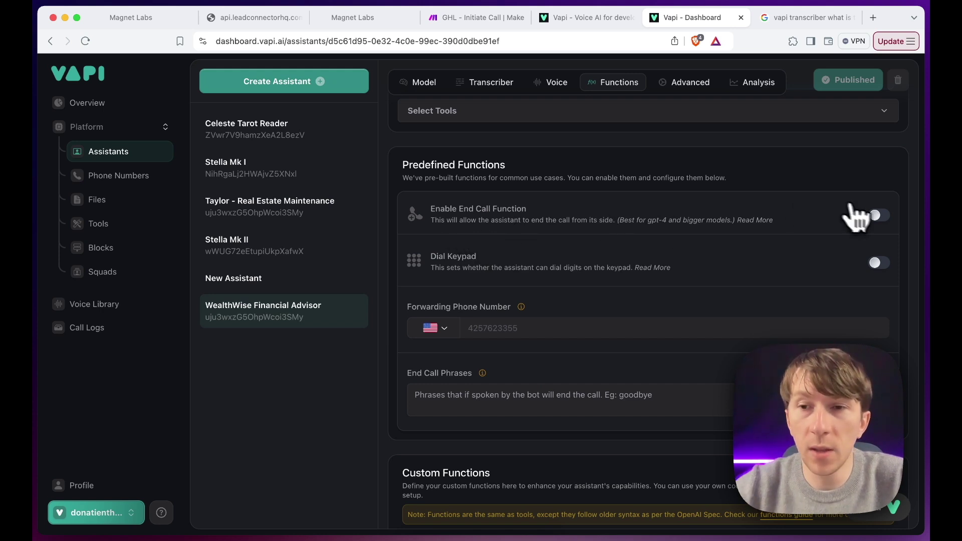
{"action": "left_click", "coordinate": [879, 217]}
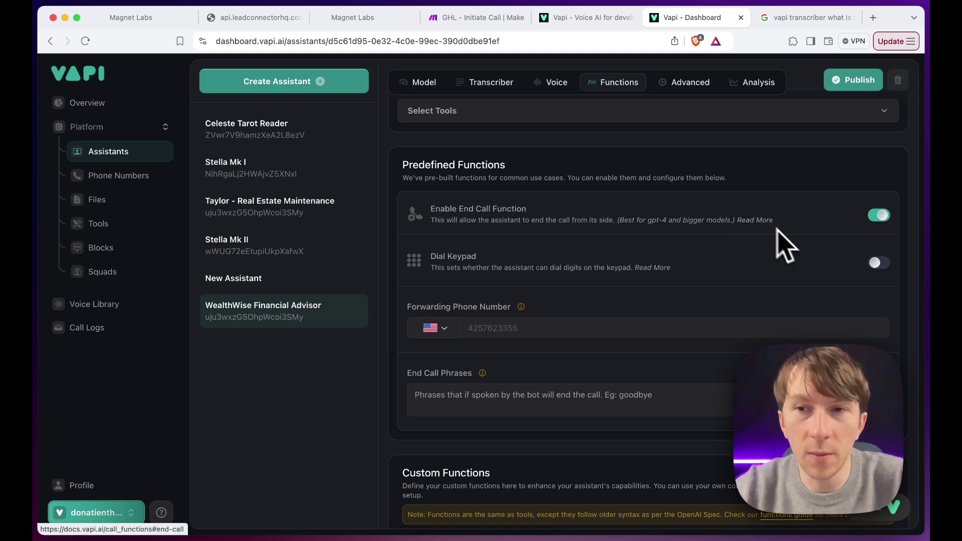
{"action": "scroll", "coordinate": [789, 301], "scroll_direction": "down", "scroll_amount": 2}
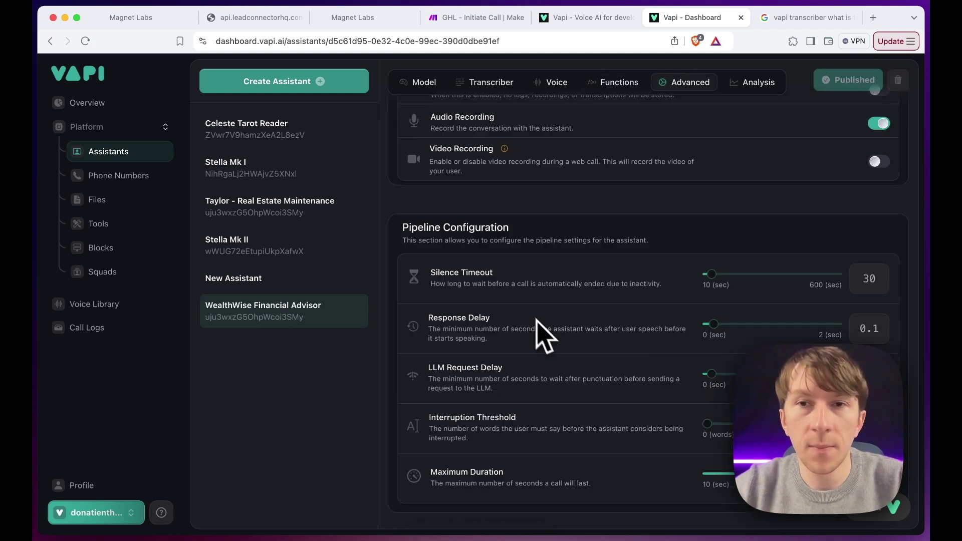
Review the assistant's privacy, pipeline and messaging settings, including the server URL, client messages, server messages and voicemail message
{"action": "scroll", "coordinate": [532, 328], "scroll_direction": "up", "scroll_amount": 4}
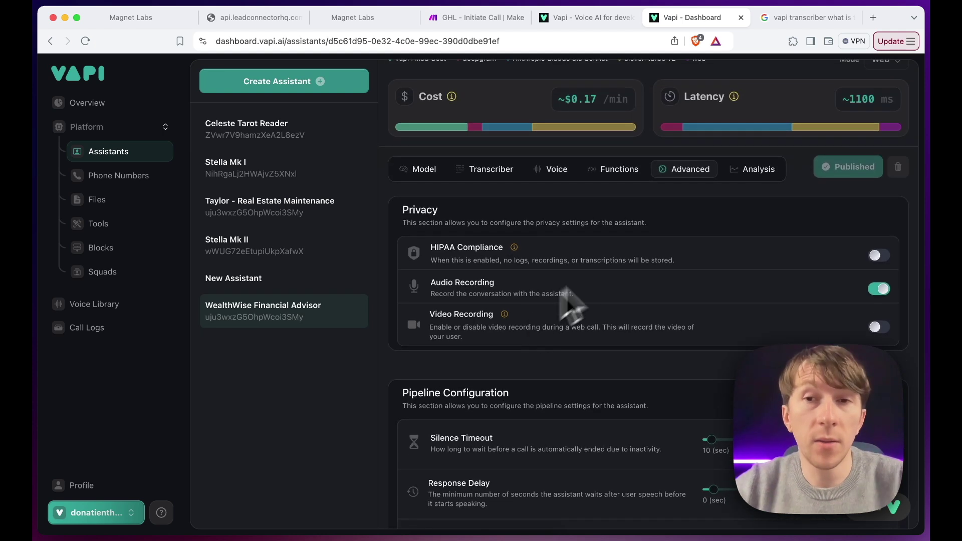
{"action": "scroll", "coordinate": [694, 215], "scroll_direction": "down", "scroll_amount": 10}
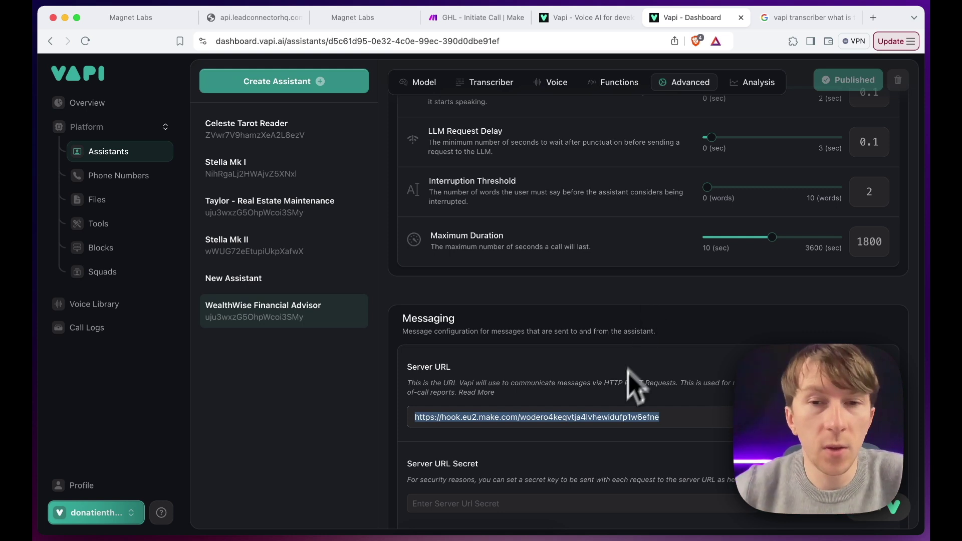
{"action": "scroll", "coordinate": [629, 391], "scroll_direction": "down", "scroll_amount": 3}
{"action": "left_click_drag", "start_coordinate": [668, 326], "coordinate": [382, 326]}
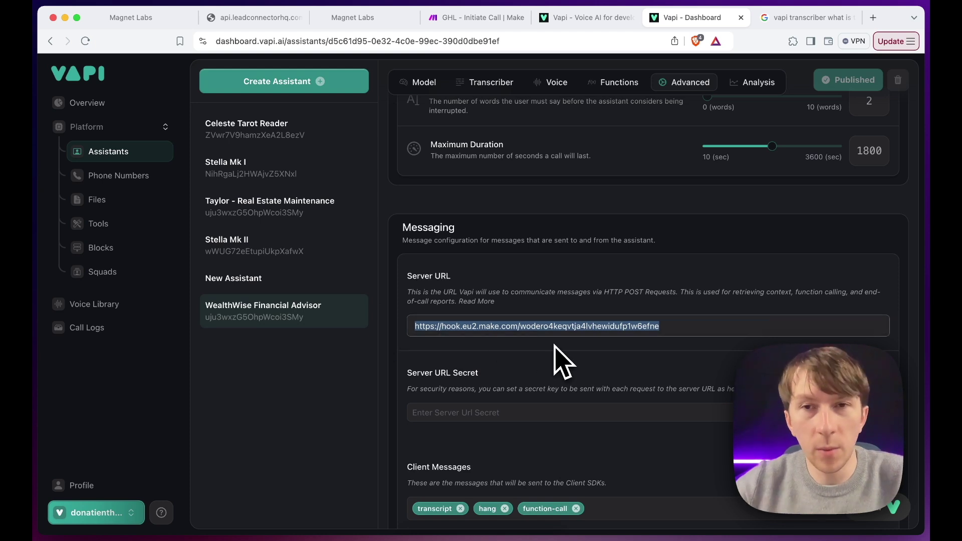
{"action": "scroll", "coordinate": [568, 386], "scroll_direction": "down", "scroll_amount": 3}
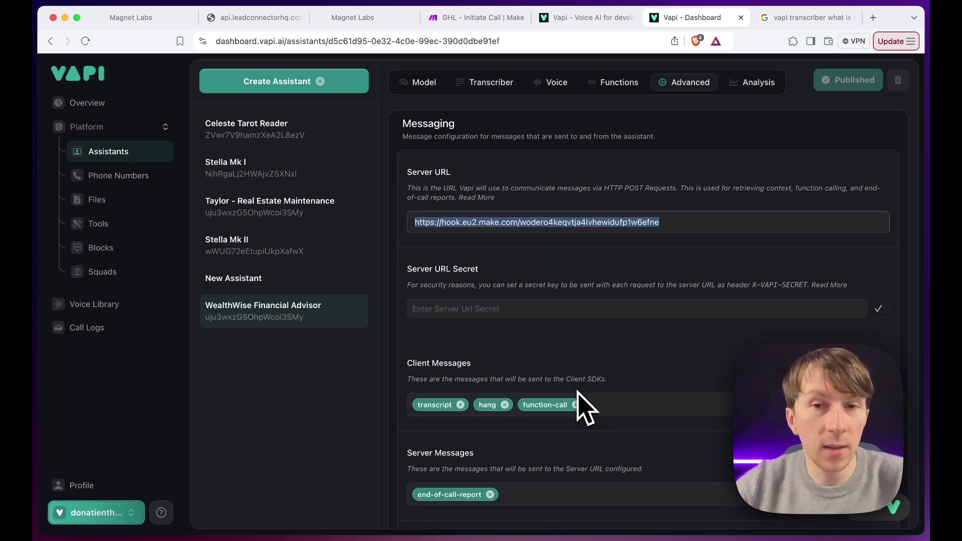
{"action": "scroll", "coordinate": [577, 394], "scroll_direction": "down", "scroll_amount": 3}
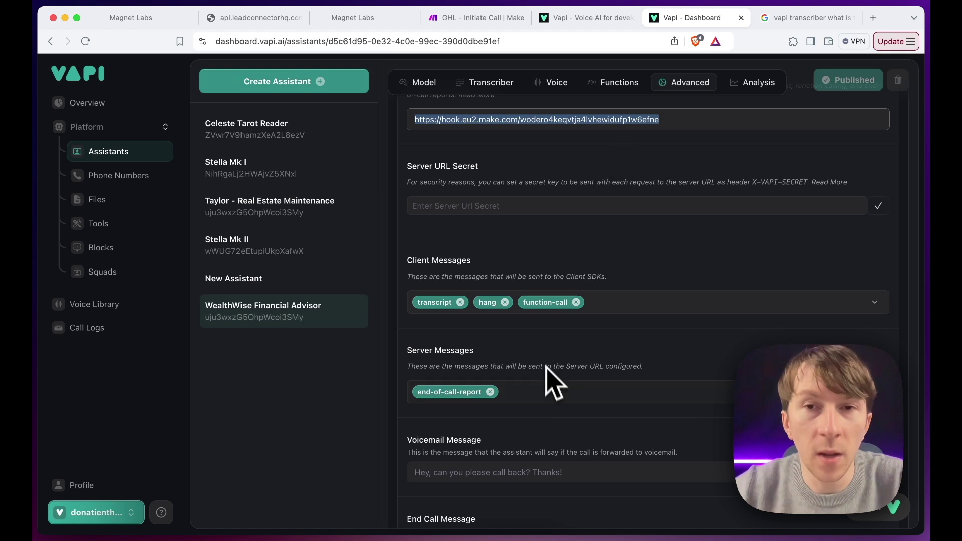
{"action": "scroll", "coordinate": [580, 273], "scroll_direction": "up", "scroll_amount": 1}
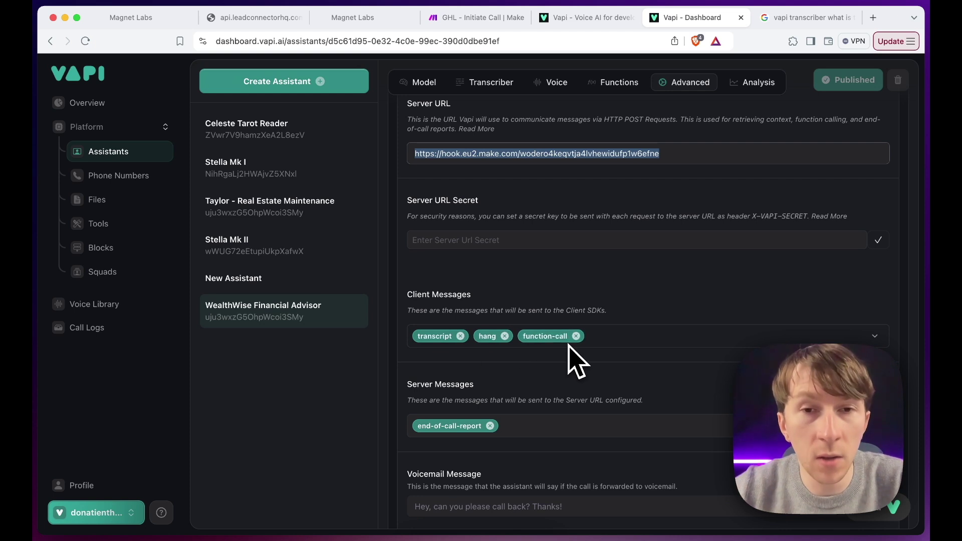
{"action": "scroll", "coordinate": [554, 407], "scroll_direction": "down", "scroll_amount": 5}
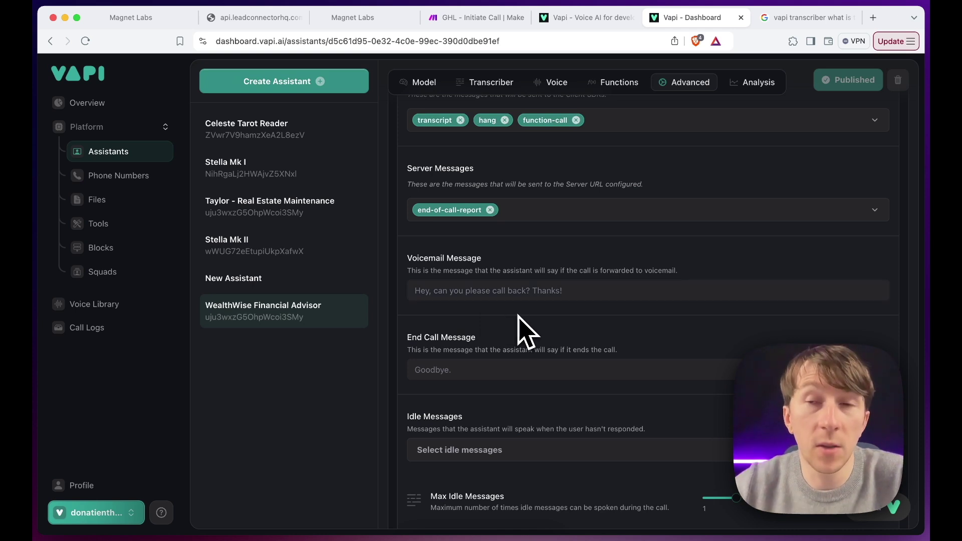
{"action": "scroll", "coordinate": [557, 339], "scroll_direction": "up", "scroll_amount": 10}
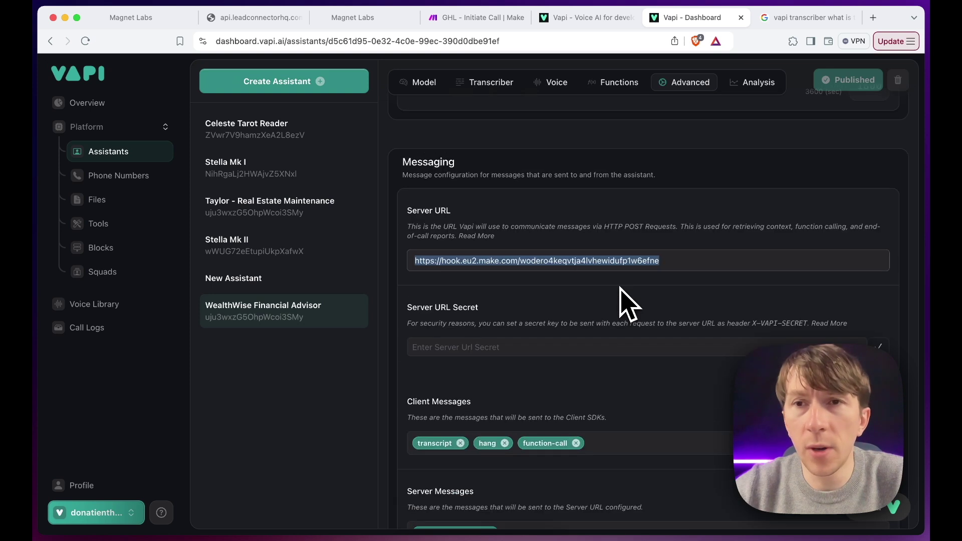
Review the assistant's call summary and success evaluation settings, and switch to the Make scenario
{"action": "left_click", "coordinate": [758, 84]}
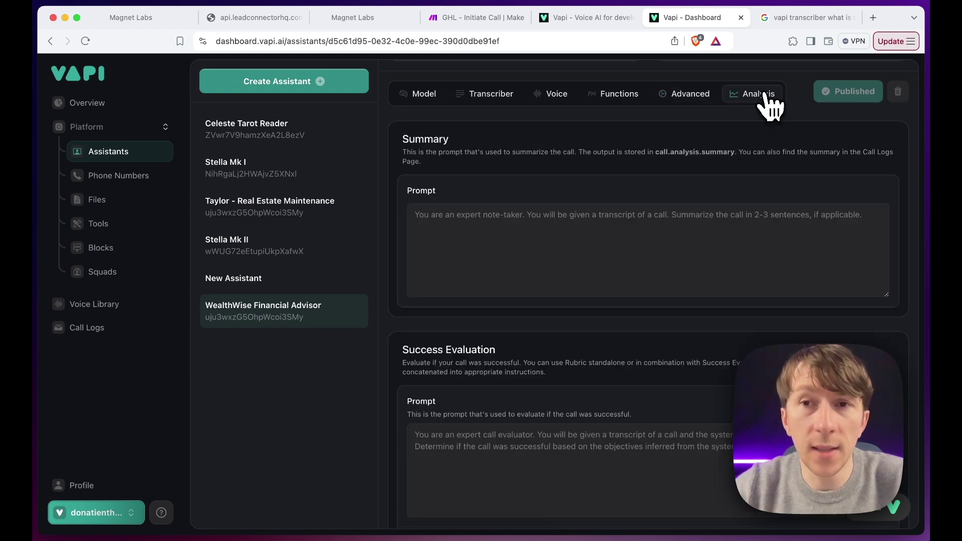
{"action": "scroll", "coordinate": [618, 365], "scroll_direction": "down", "scroll_amount": 10}
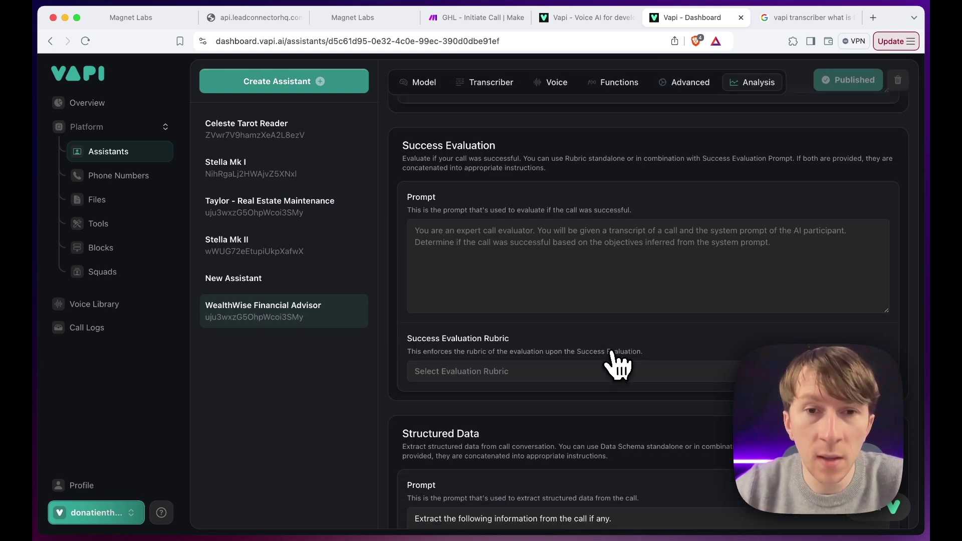
{"action": "scroll", "coordinate": [665, 372], "scroll_direction": "up", "scroll_amount": 12}
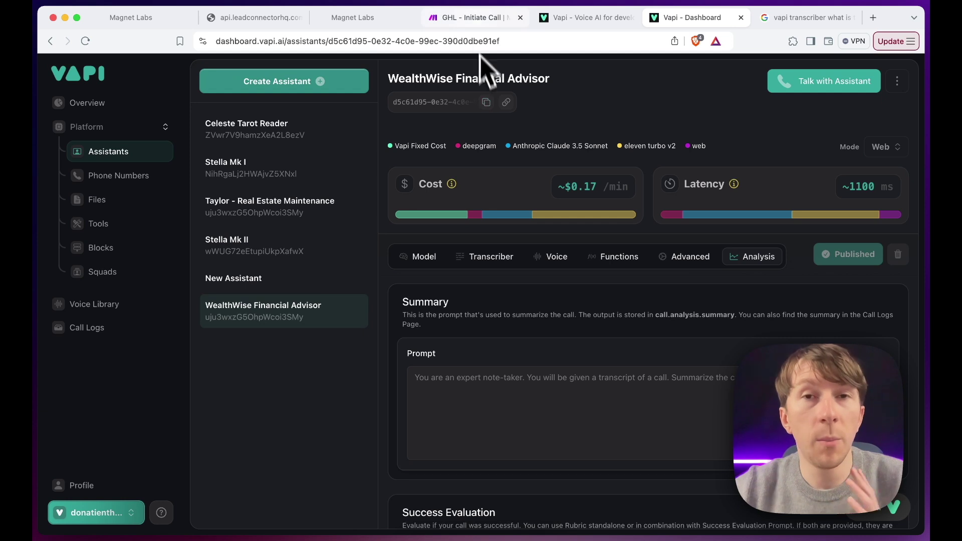
{"action": "left_click", "coordinate": [474, 20]}
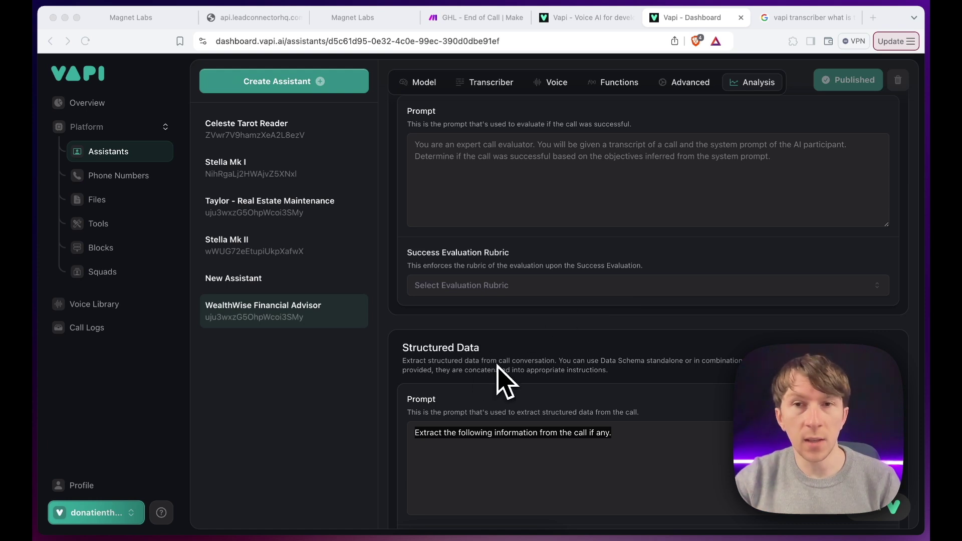
Examine the assistant's structured data prompt and its data schema properties for investment type, amount, strategy and risk tolerance
{"action": "scroll", "coordinate": [496, 381], "scroll_direction": "down", "scroll_amount": 3}
{"action": "scroll", "coordinate": [489, 370], "scroll_direction": "down", "scroll_amount": 3}
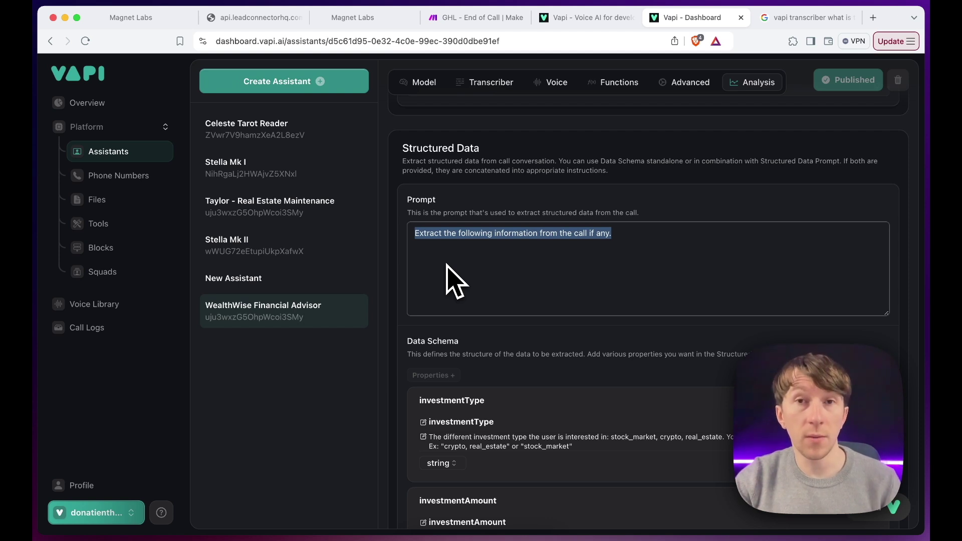
{"action": "scroll", "coordinate": [471, 273], "scroll_direction": "down", "scroll_amount": 5}
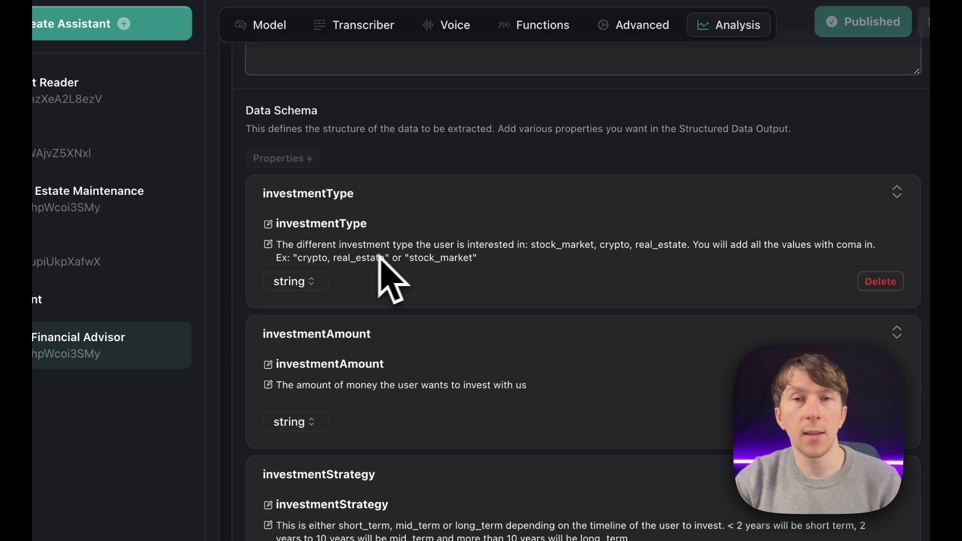
{"action": "scroll", "coordinate": [453, 286], "scroll_direction": "down", "scroll_amount": 3}
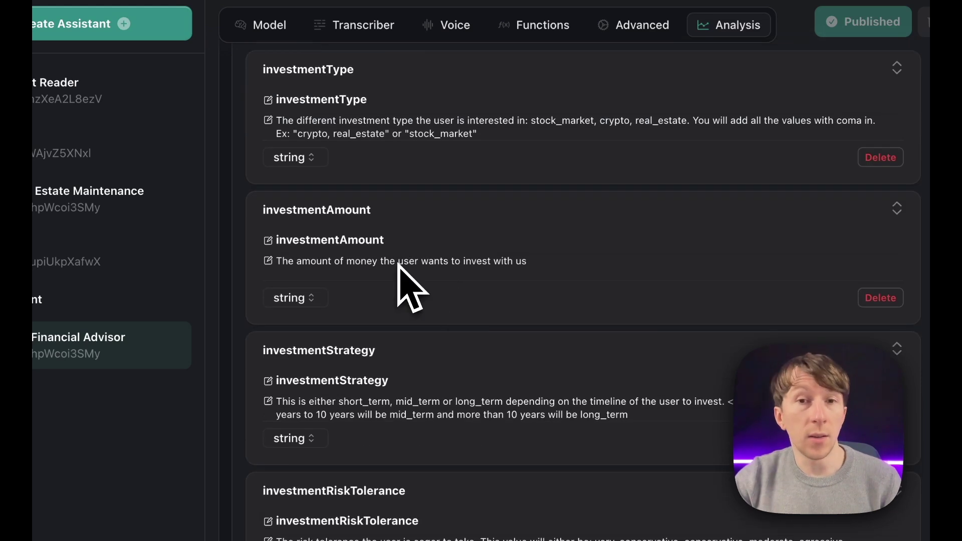
{"action": "scroll", "coordinate": [409, 279], "scroll_direction": "down", "scroll_amount": 2}
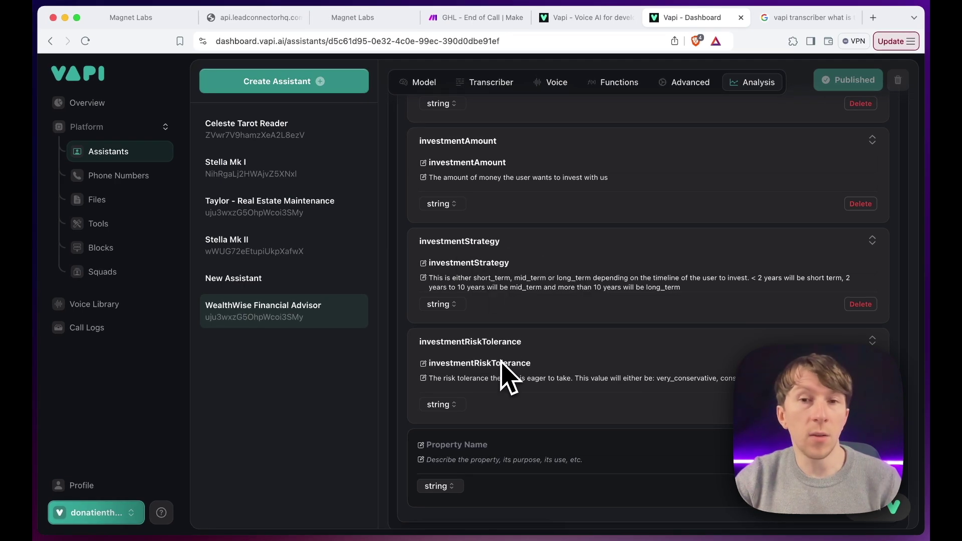
{"action": "scroll", "coordinate": [504, 283], "scroll_direction": "down", "scroll_amount": 1}
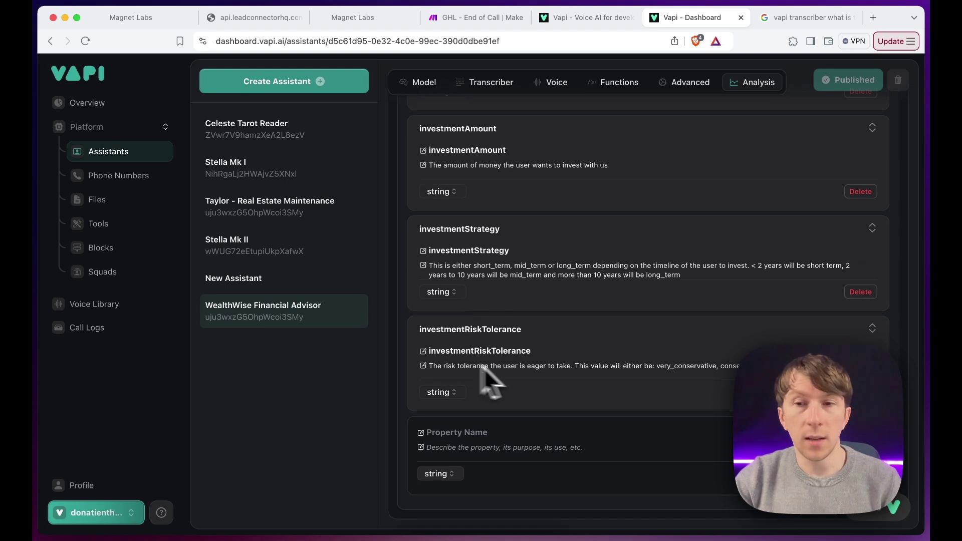
Return to the assistant's advanced messaging settings and select the Server URL that receives the call reports
{"action": "scroll", "coordinate": [779, 294], "scroll_direction": "up", "scroll_amount": 12}
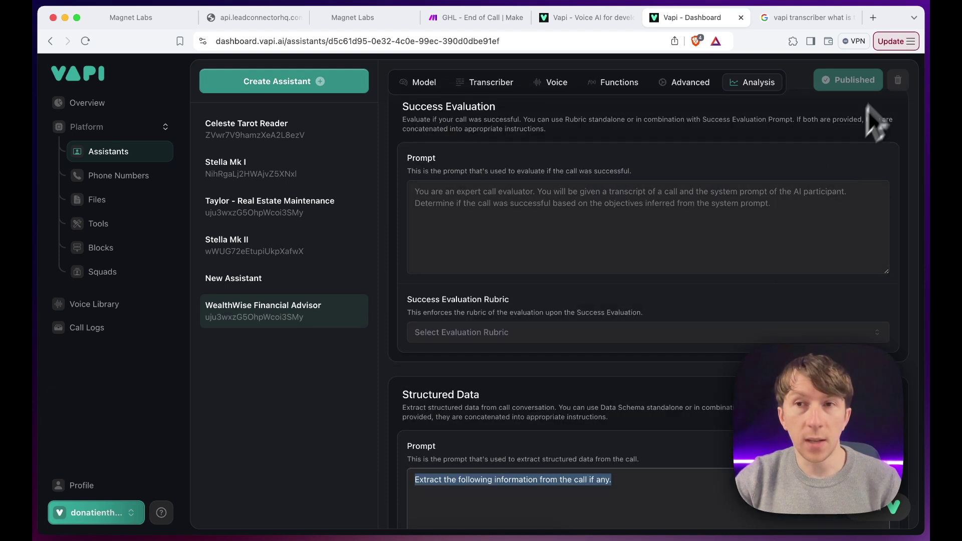
{"action": "scroll", "coordinate": [699, 316], "scroll_direction": "up", "scroll_amount": 3}
{"action": "scroll", "coordinate": [699, 316], "scroll_direction": "up", "scroll_amount": 15}
{"action": "scroll", "coordinate": [771, 226], "scroll_direction": "down", "scroll_amount": 2}
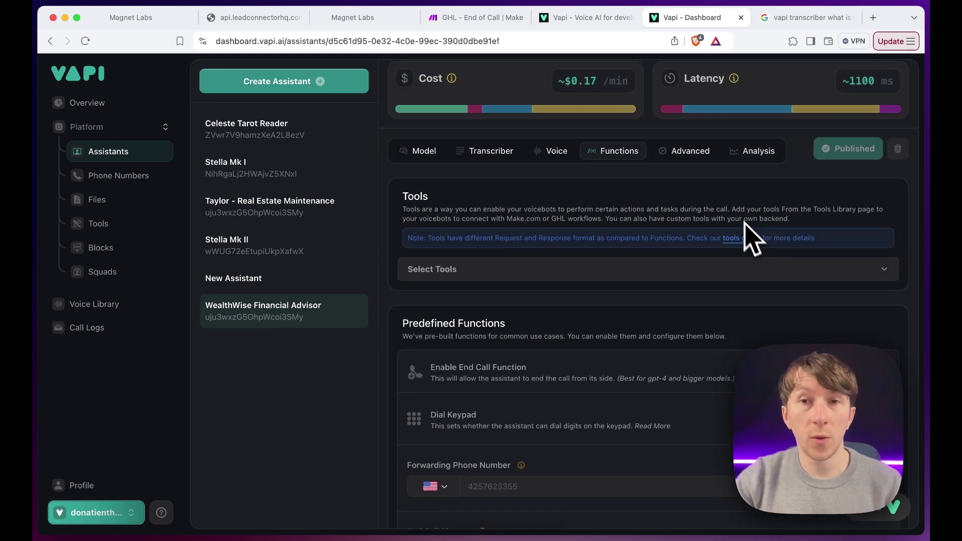
{"action": "left_click", "coordinate": [692, 153]}
{"action": "scroll", "coordinate": [643, 286], "scroll_direction": "down", "scroll_amount": 15}
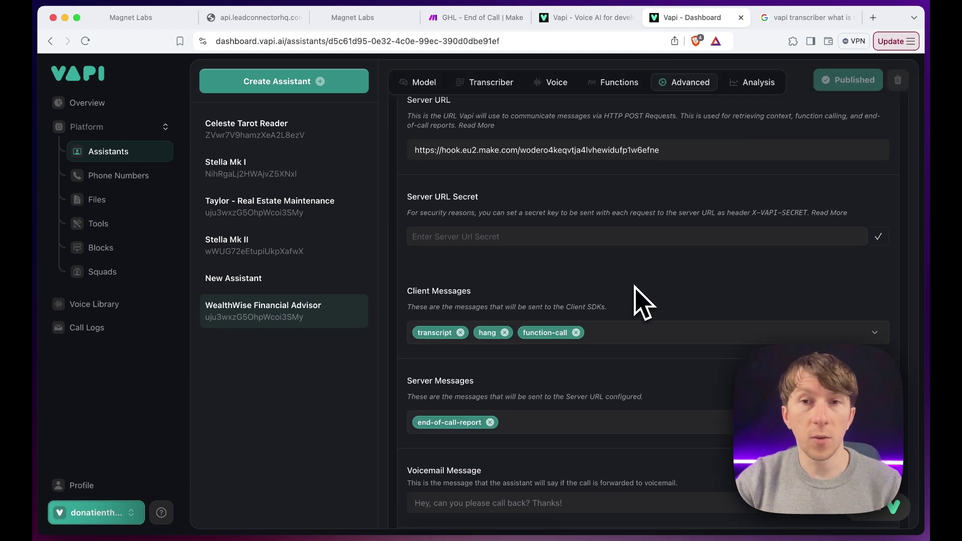
{"action": "scroll", "coordinate": [639, 301], "scroll_direction": "up", "scroll_amount": 3}
{"action": "left_click_drag", "start_coordinate": [680, 206], "coordinate": [387, 209]}
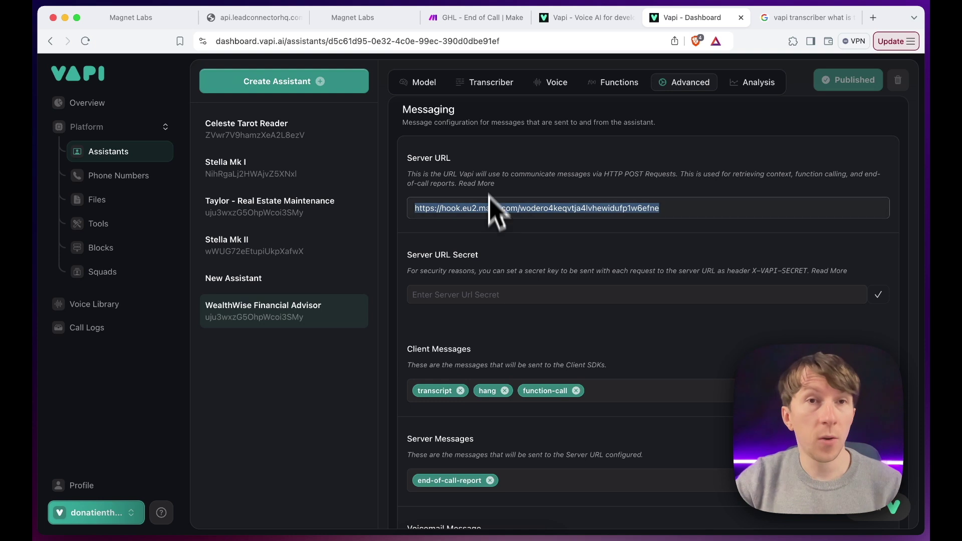
Switch to the GHL - End of Call scenario in Make and copy its custom webhook's address
{"action": "left_click", "coordinate": [482, 25]}
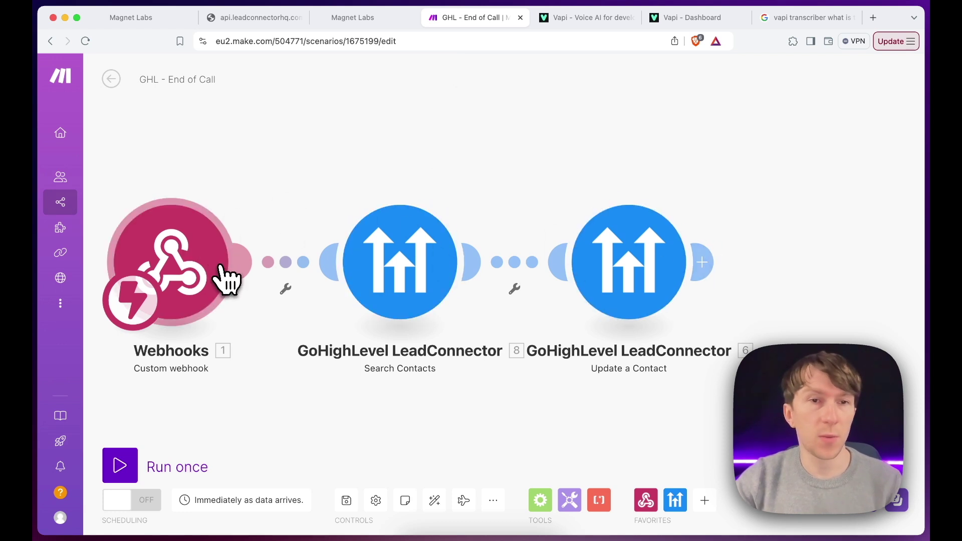
{"action": "left_click", "coordinate": [196, 268]}
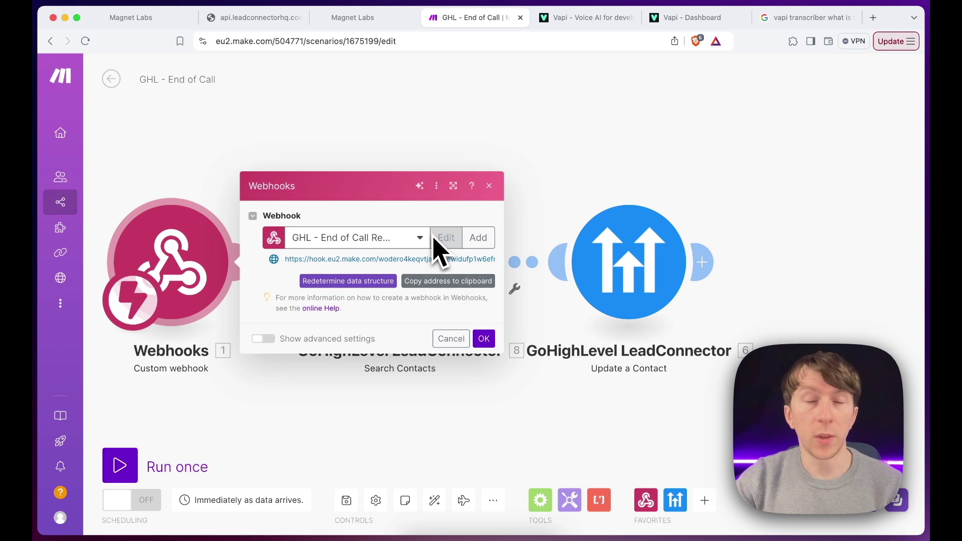
{"action": "left_click", "coordinate": [453, 285]}
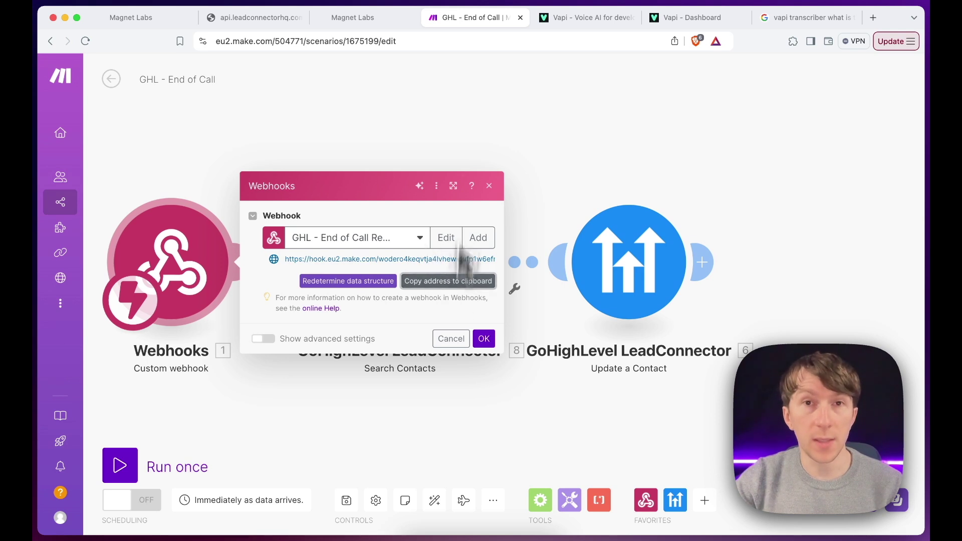
{"action": "left_click", "coordinate": [363, 23]}
{"action": "left_click", "coordinate": [254, 24]}
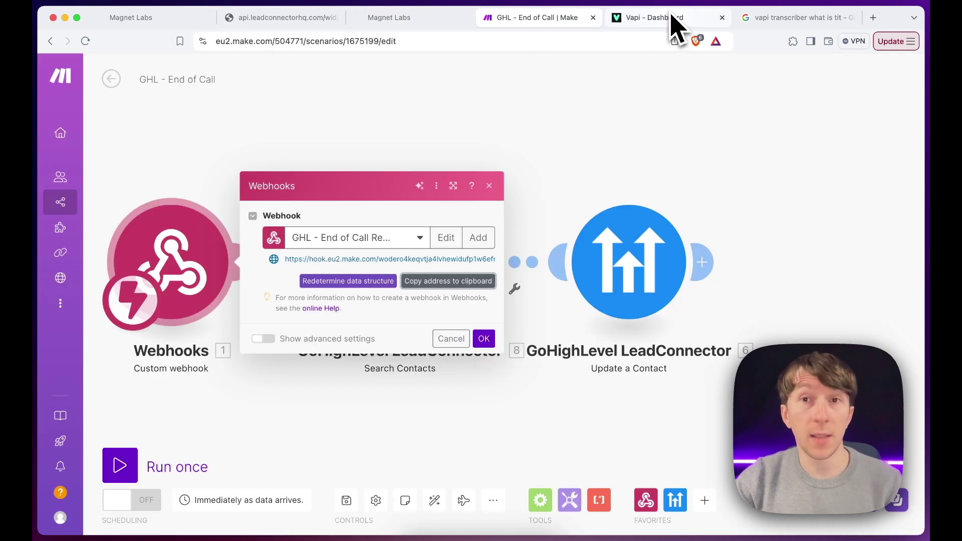
Switch back to Vapi and check the assistant's Server URL against the copied Make webhook address
{"action": "left_click", "coordinate": [671, 19]}
{"action": "scroll", "coordinate": [564, 301], "scroll_direction": "down", "scroll_amount": 1}
{"action": "left_click_drag", "start_coordinate": [666, 201], "coordinate": [381, 218]}
{"action": "left_click", "coordinate": [375, 202]}
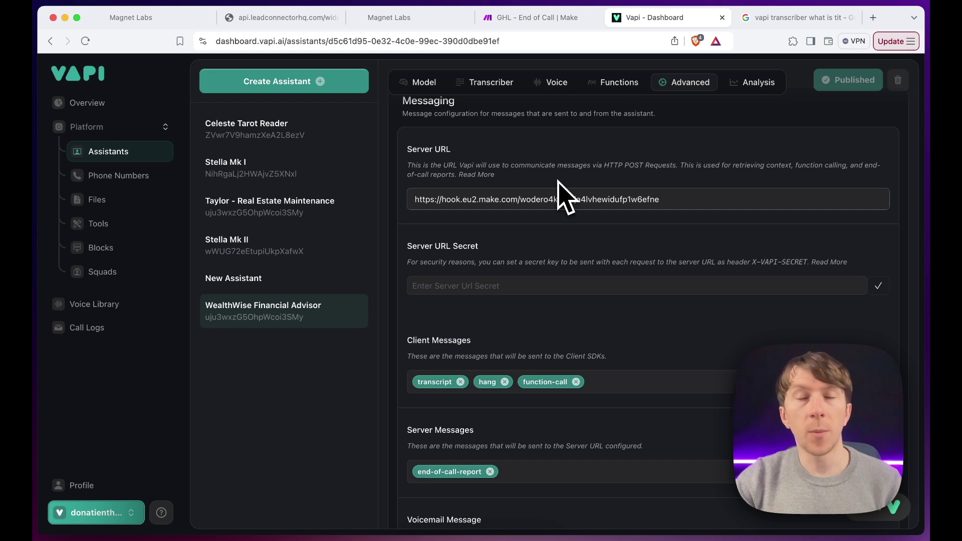
Return to the Make scenario, check the Search Contacts module's query and limit, and close its settings
{"action": "left_click", "coordinate": [535, 19]}
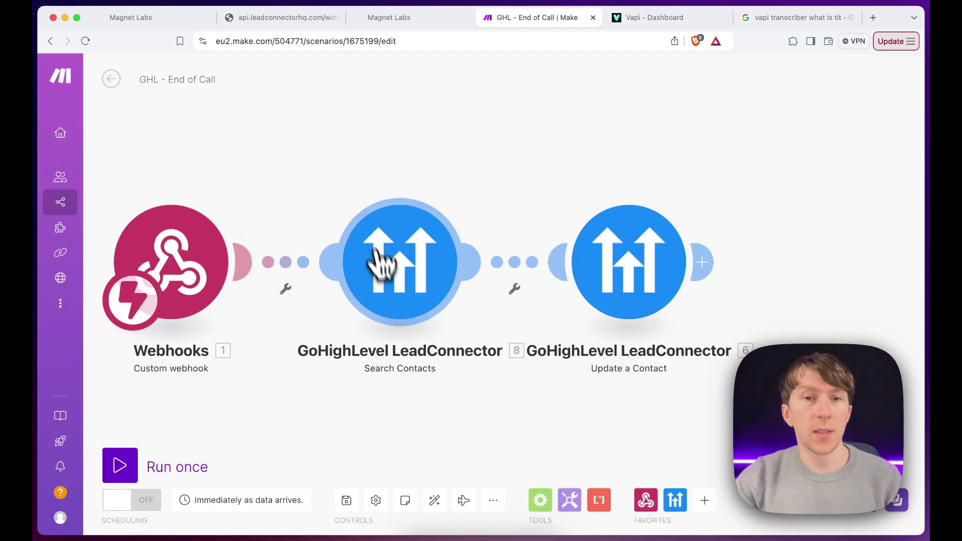
{"action": "left_click", "coordinate": [401, 281]}
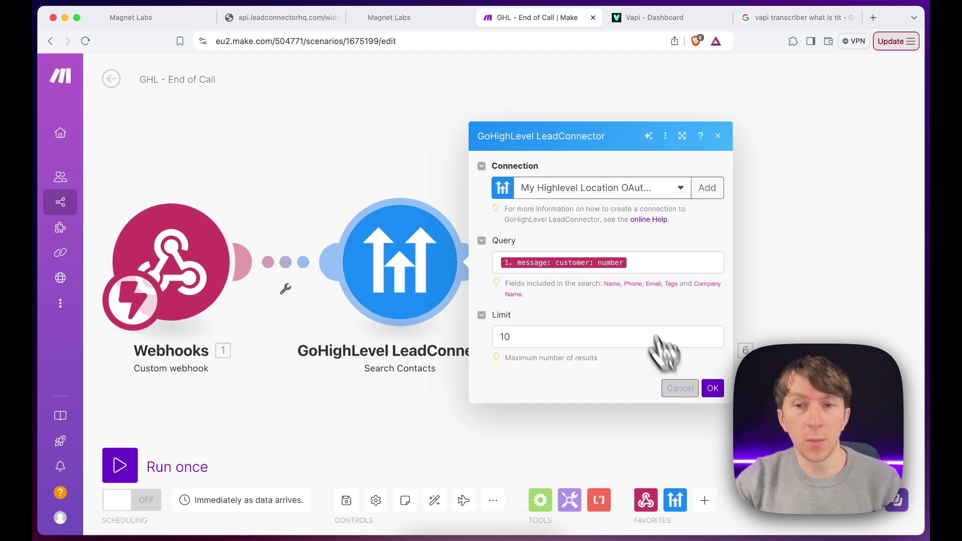
{"action": "left_click", "coordinate": [713, 388]}
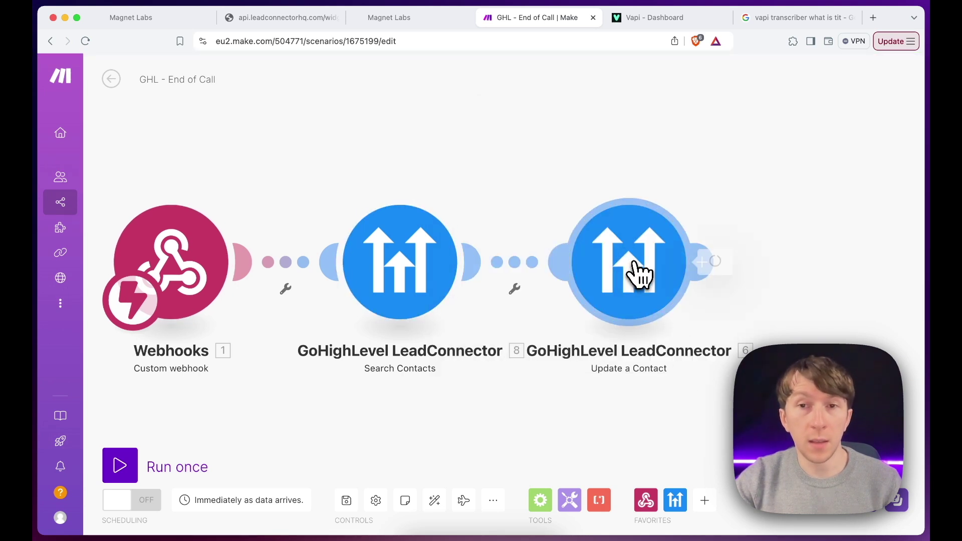
Examine the Update a Contact module's contact ID mapping, tags and remaining contact fields
{"action": "left_click", "coordinate": [637, 274]}
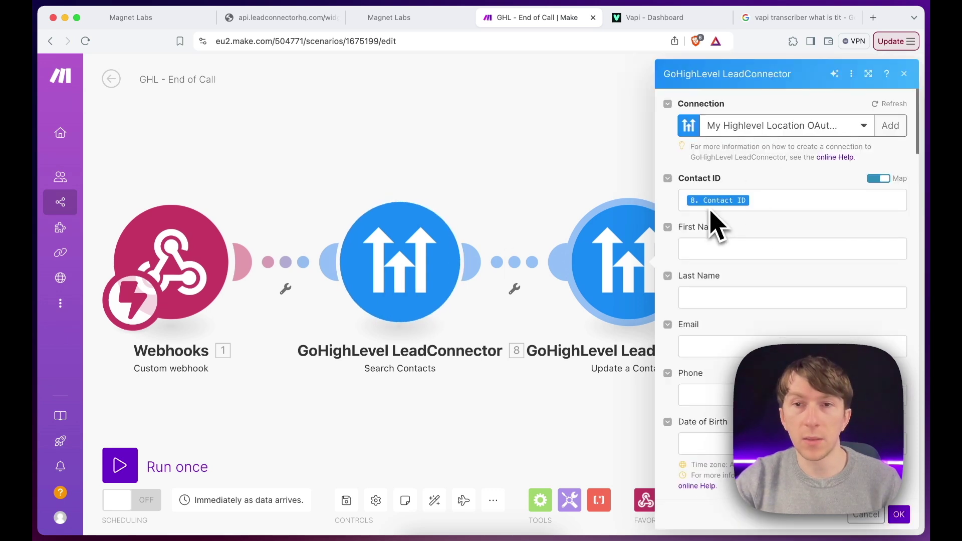
{"action": "mouse_move", "coordinate": [720, 203]}
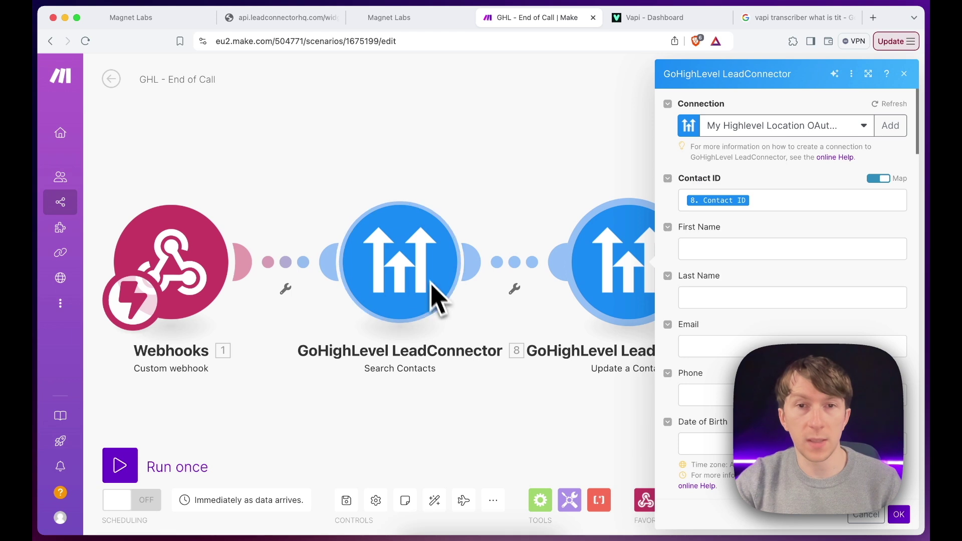
{"action": "scroll", "coordinate": [756, 346], "scroll_direction": "down", "scroll_amount": 1}
{"action": "scroll", "coordinate": [756, 346], "scroll_direction": "down", "scroll_amount": 10}
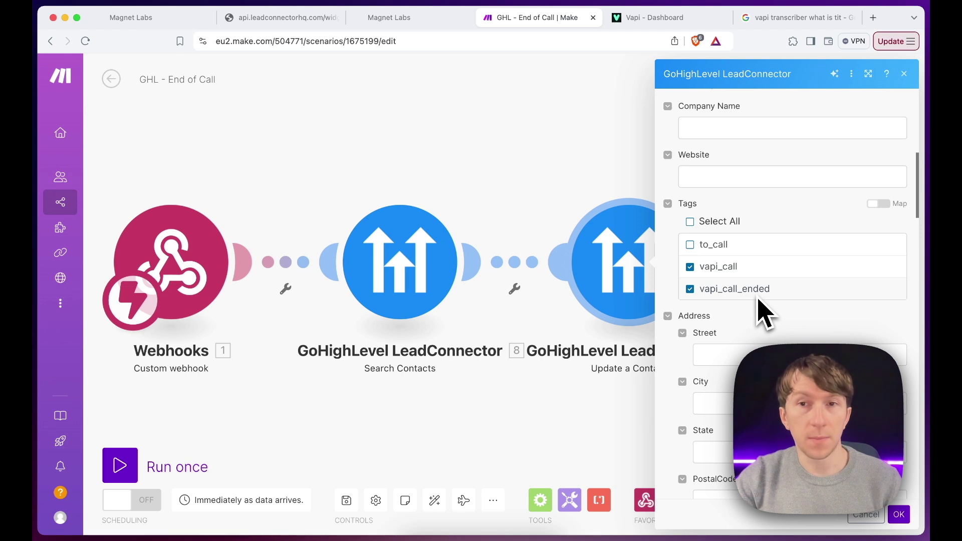
{"action": "scroll", "coordinate": [765, 313], "scroll_direction": "down", "scroll_amount": 5}
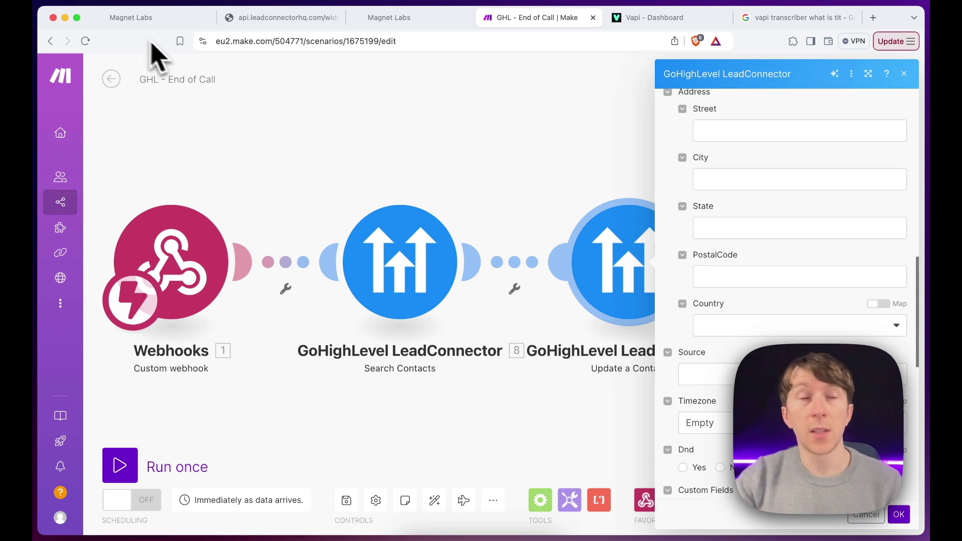
Switch to HighLevel and review the contact custom fields in the Investment Details folder of the custom field settings
{"action": "left_click", "coordinate": [143, 24]}
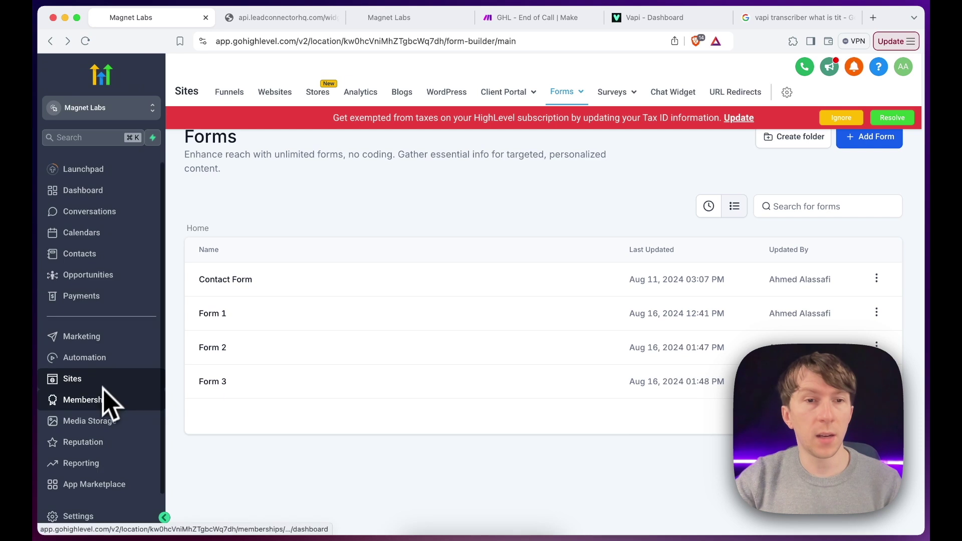
{"action": "left_click", "coordinate": [99, 517]}
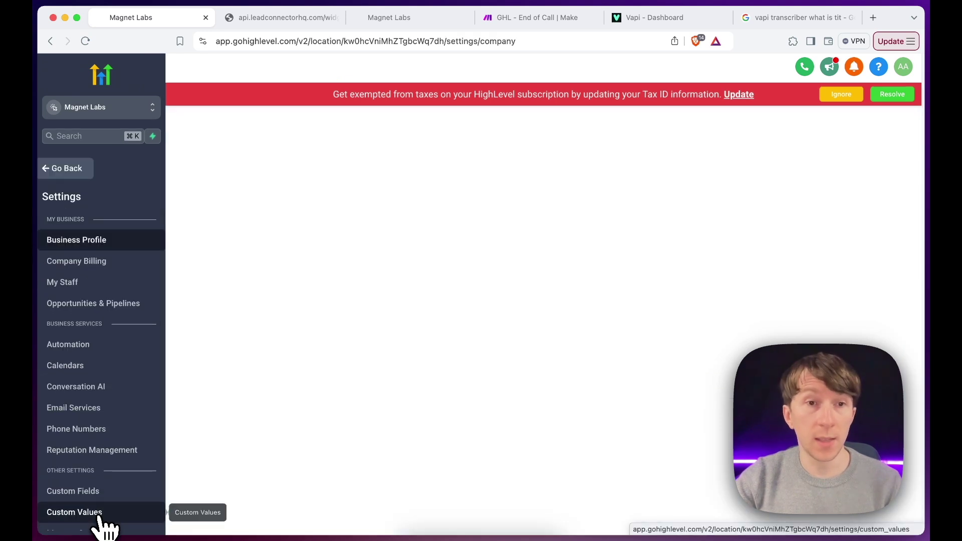
{"action": "scroll", "coordinate": [108, 366], "scroll_direction": "down", "scroll_amount": 2}
{"action": "scroll", "coordinate": [103, 397], "scroll_direction": "down", "scroll_amount": 2}
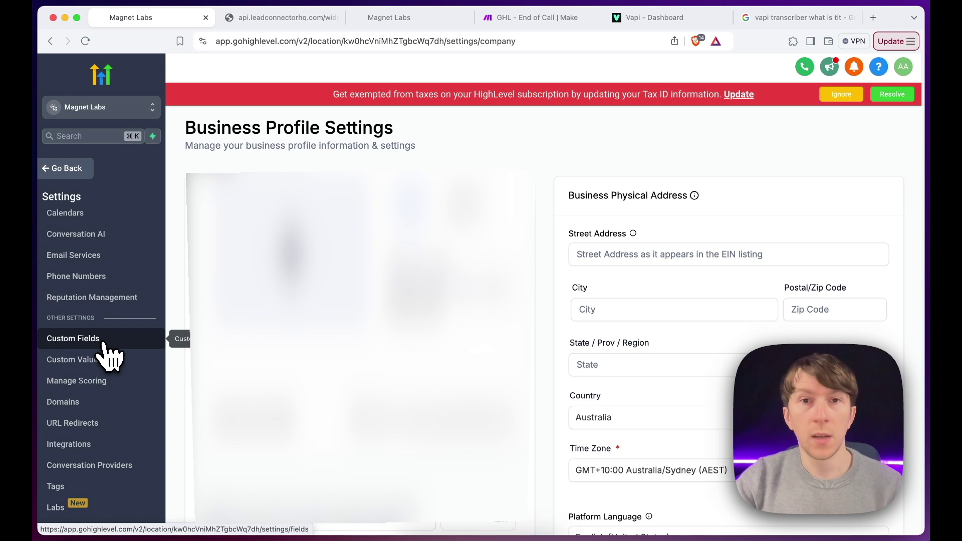
{"action": "left_click", "coordinate": [103, 343]}
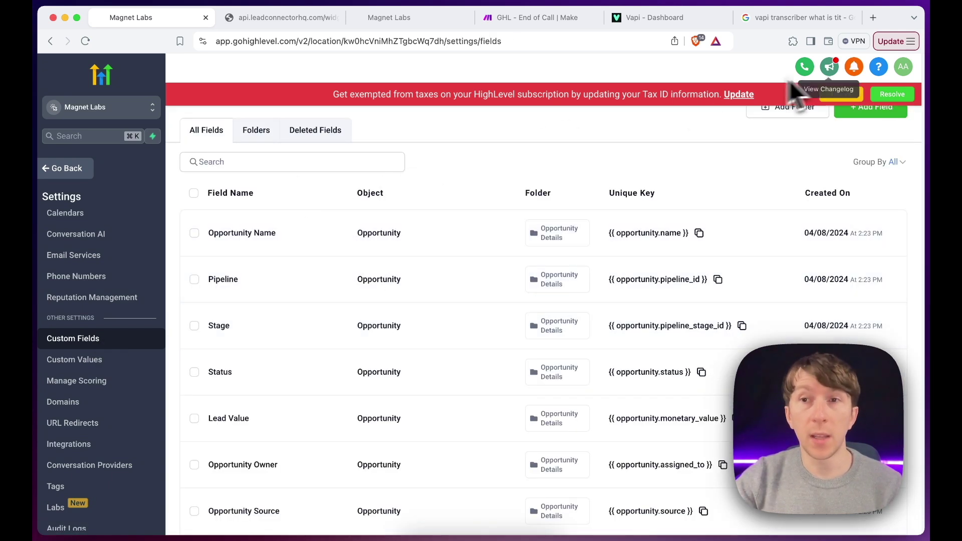
{"action": "left_click", "coordinate": [841, 96]}
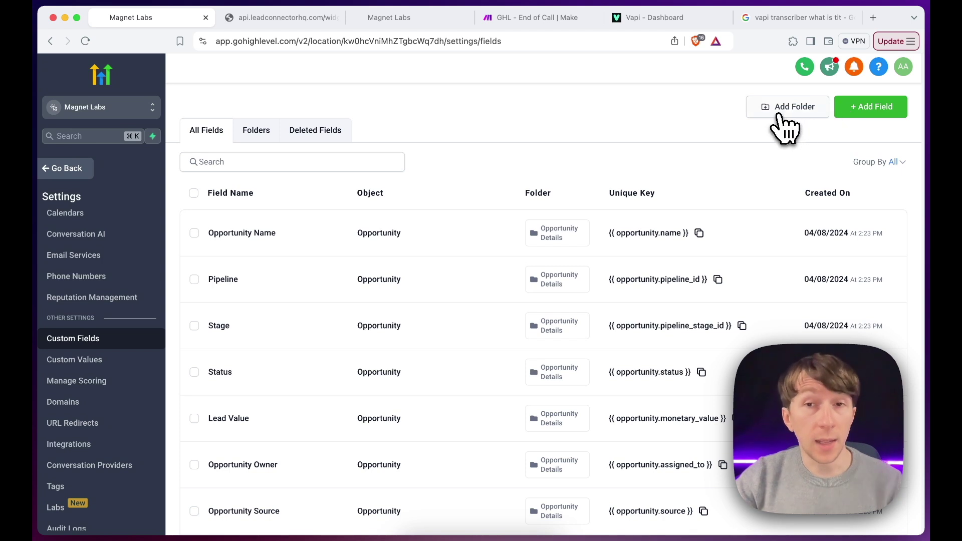
{"action": "left_click", "coordinate": [258, 131]}
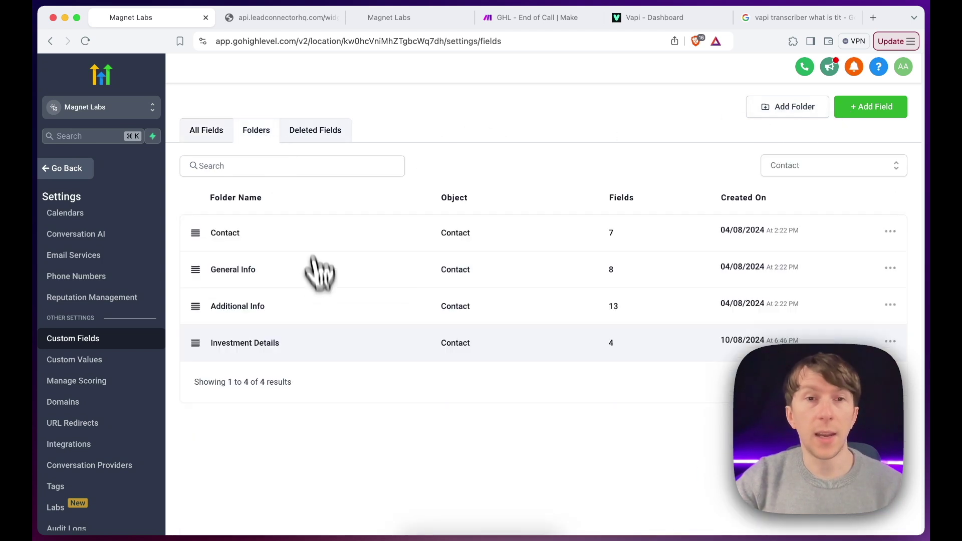
{"action": "left_click", "coordinate": [247, 354]}
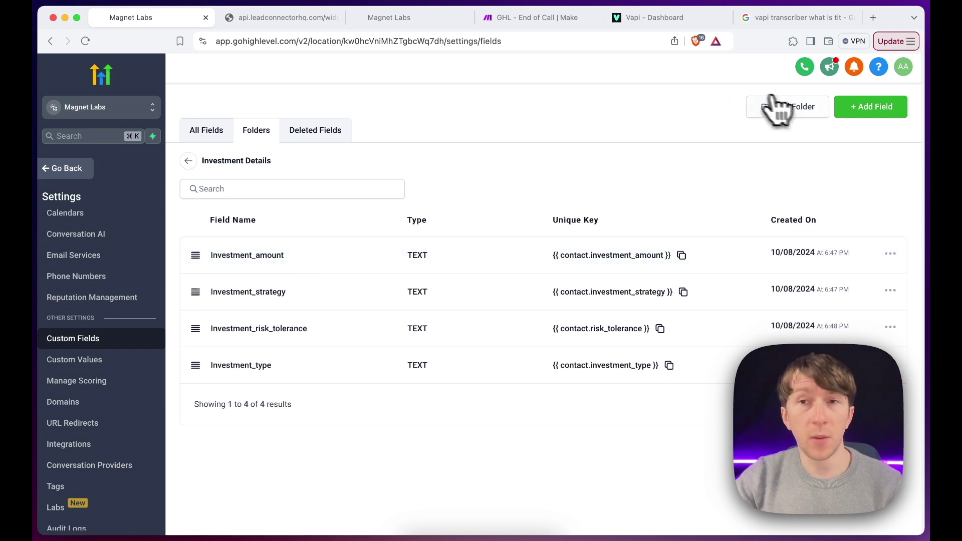
Examine the options for a new custom field folder and a new single-line custom field, closing both dialogs without saving
{"action": "left_click", "coordinate": [791, 107]}
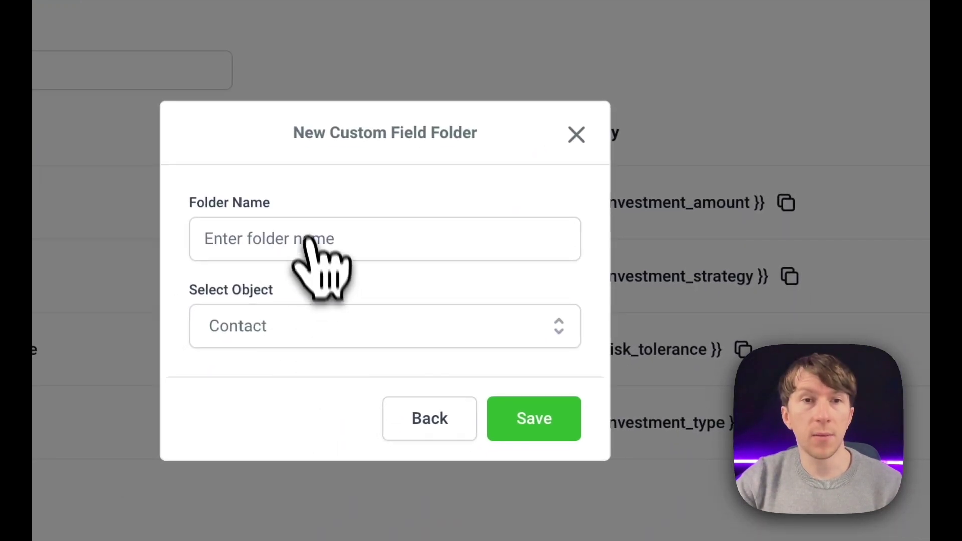
{"action": "left_click", "coordinate": [429, 416]}
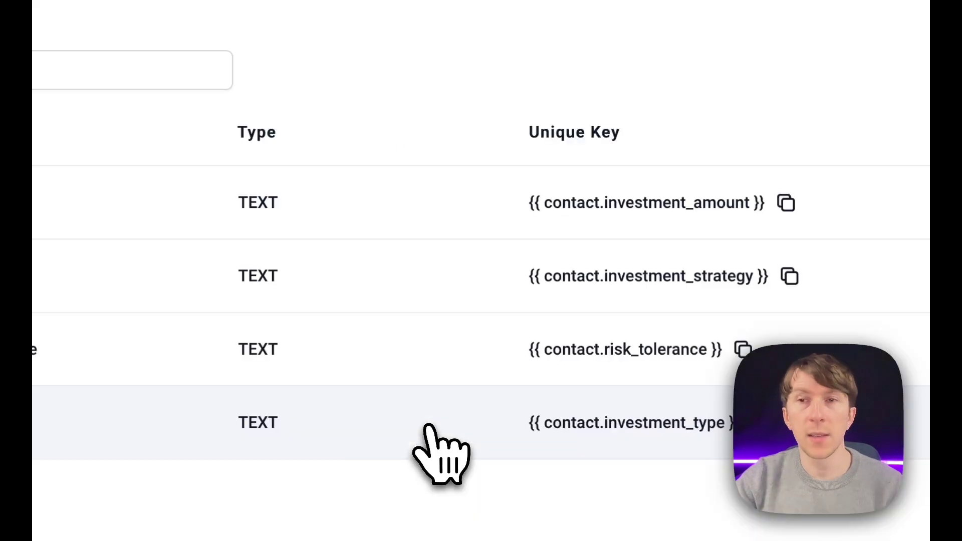
{"action": "left_click", "coordinate": [868, 209]}
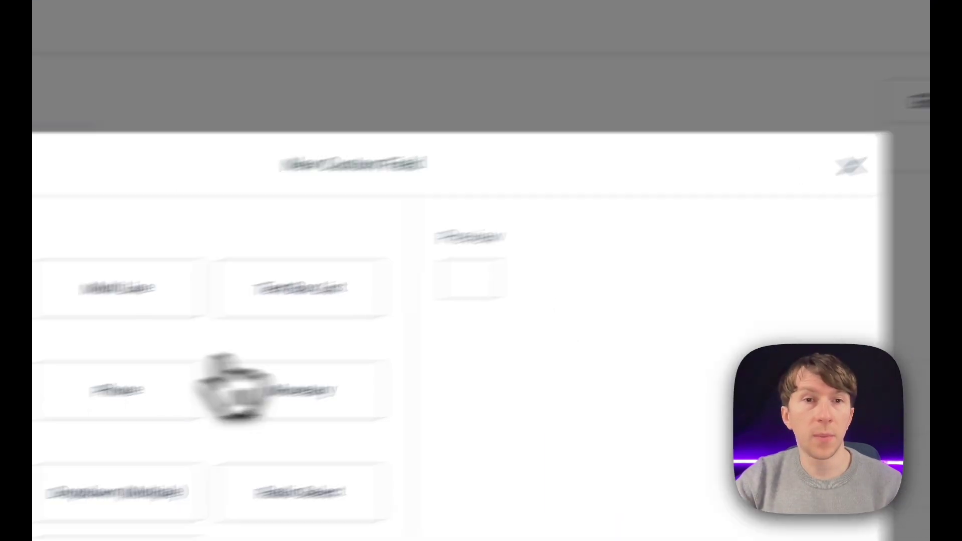
{"action": "left_click", "coordinate": [339, 243]}
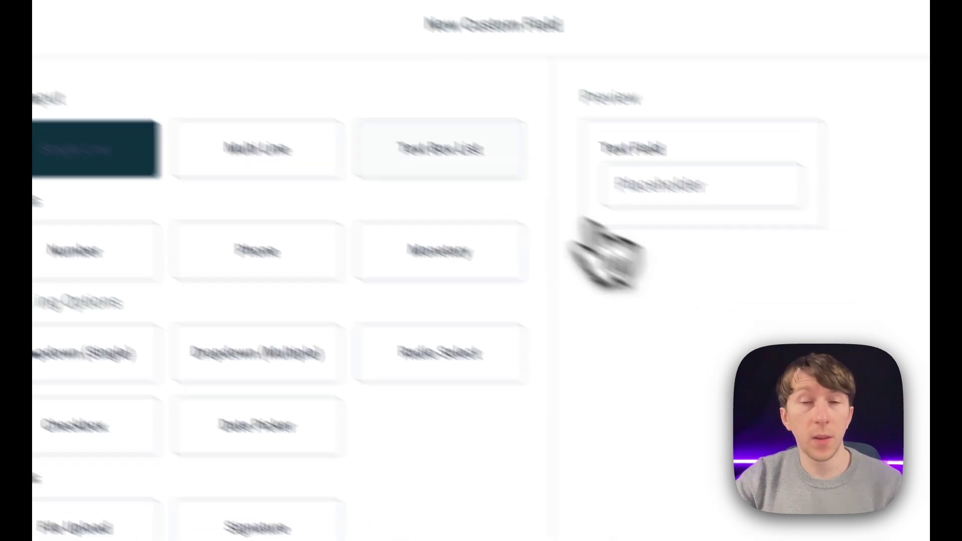
{"action": "left_click", "coordinate": [709, 441]}
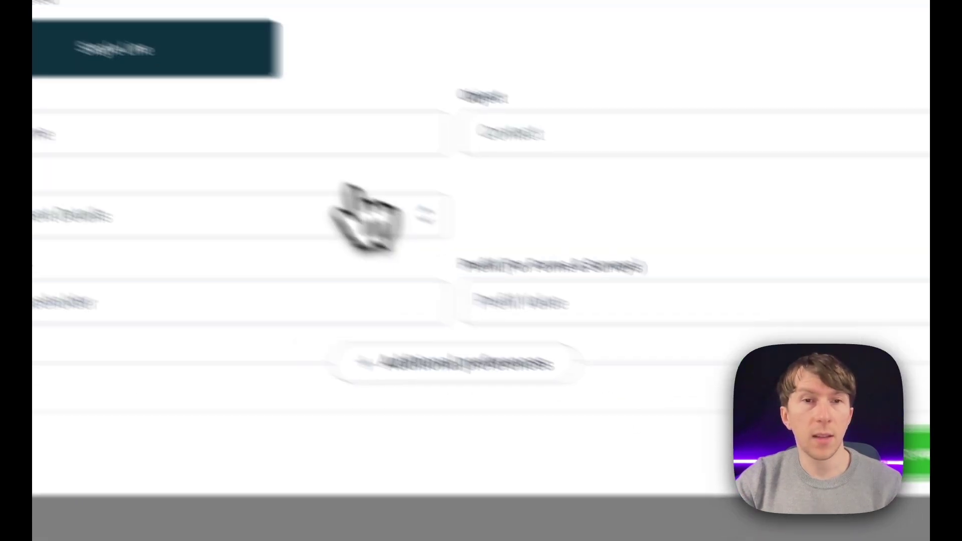
{"action": "left_click", "coordinate": [232, 134]}
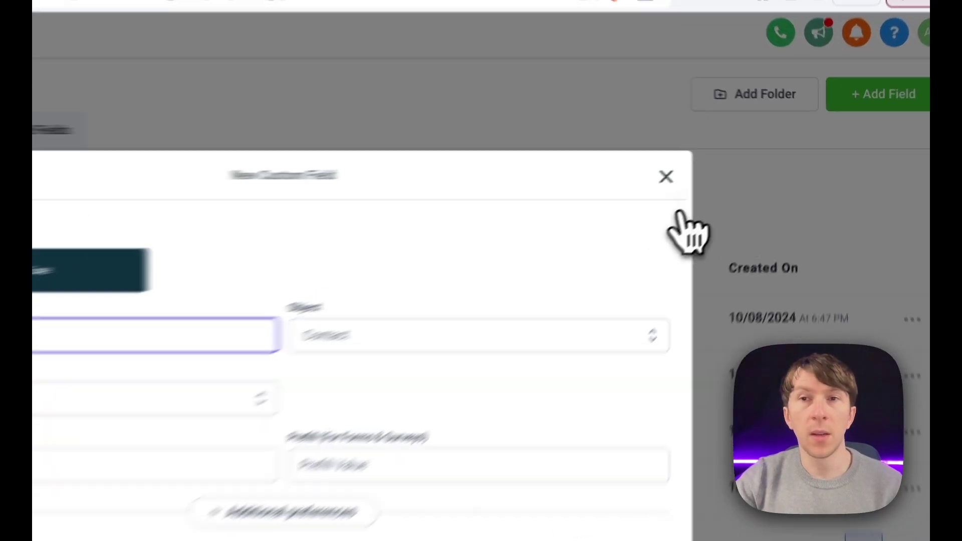
{"action": "left_click", "coordinate": [730, 160]}
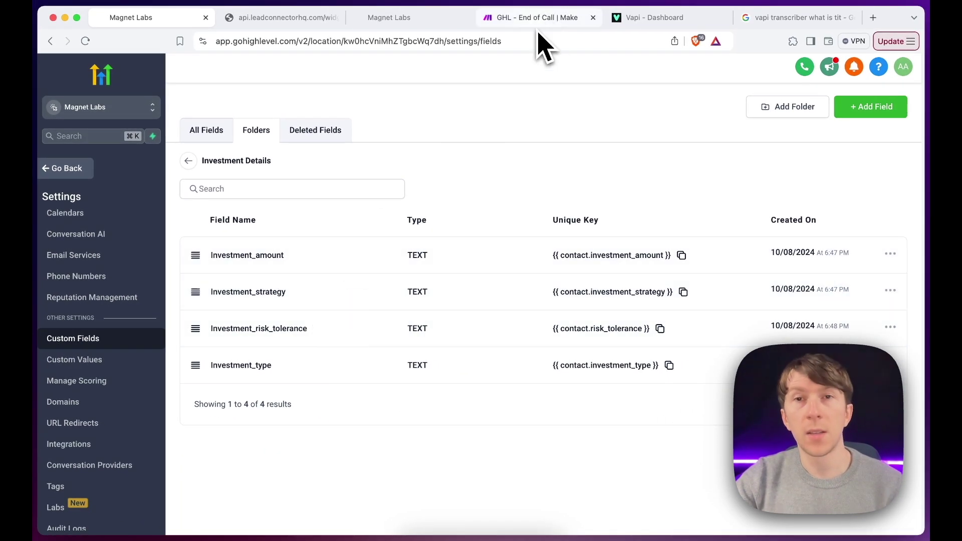
Return to the Make scenario, check the Update a Contact module's investment custom field mappings, and confirm its settings
{"action": "left_click", "coordinate": [542, 21]}
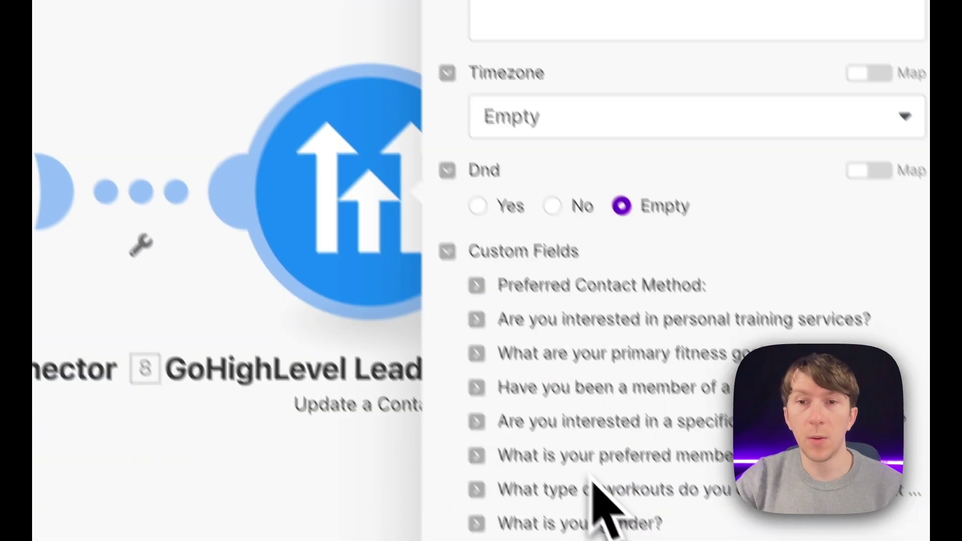
{"action": "scroll", "coordinate": [599, 501], "scroll_direction": "down", "scroll_amount": 10}
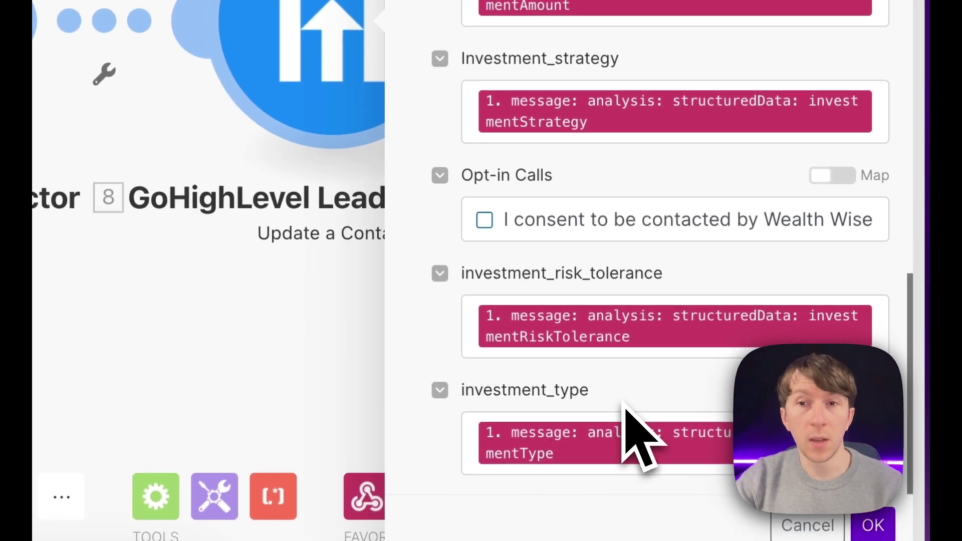
{"action": "left_click", "coordinate": [872, 525]}
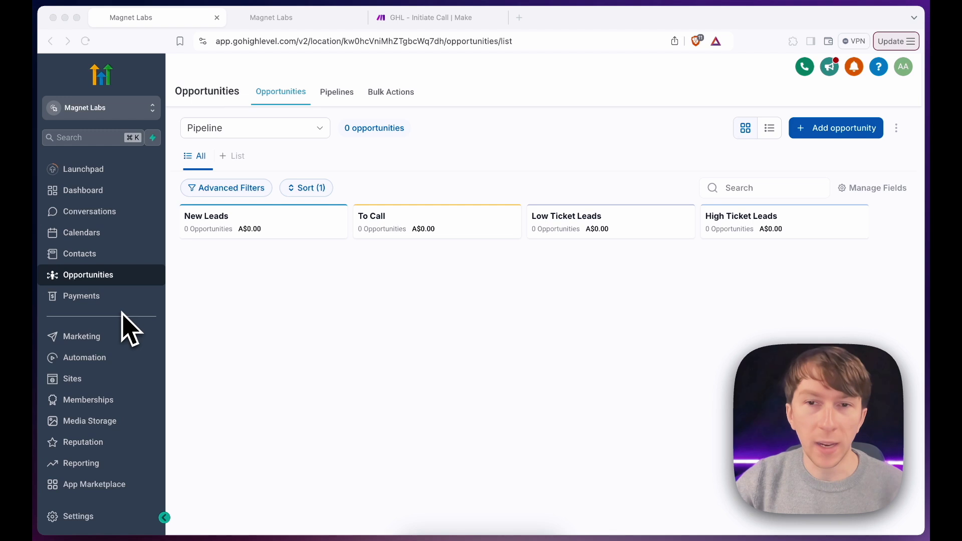
In HighLevel, open the New Lead in ToCall → Trigger Make And phone call workflow and examine its opportunity triggers and available trigger types
{"action": "left_click", "coordinate": [106, 363]}
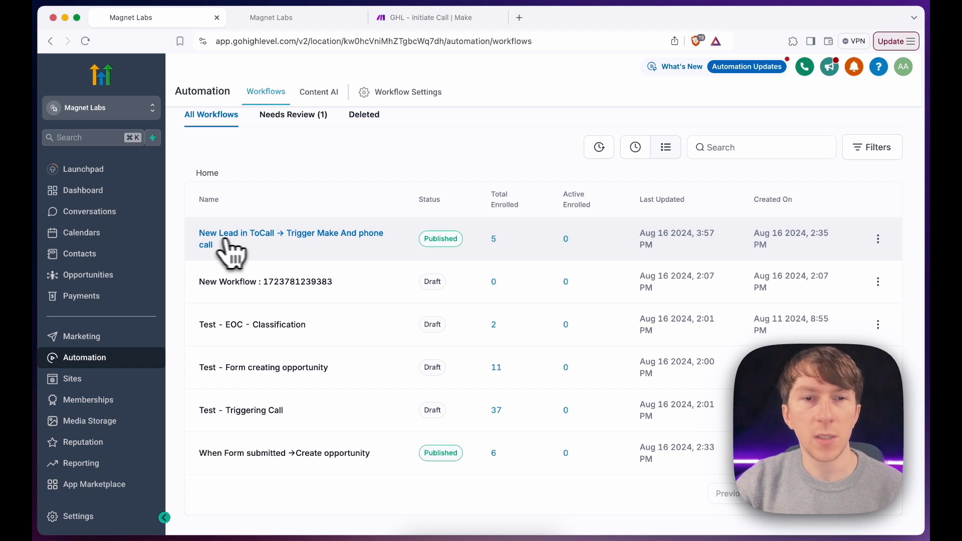
{"action": "left_click", "coordinate": [345, 238]}
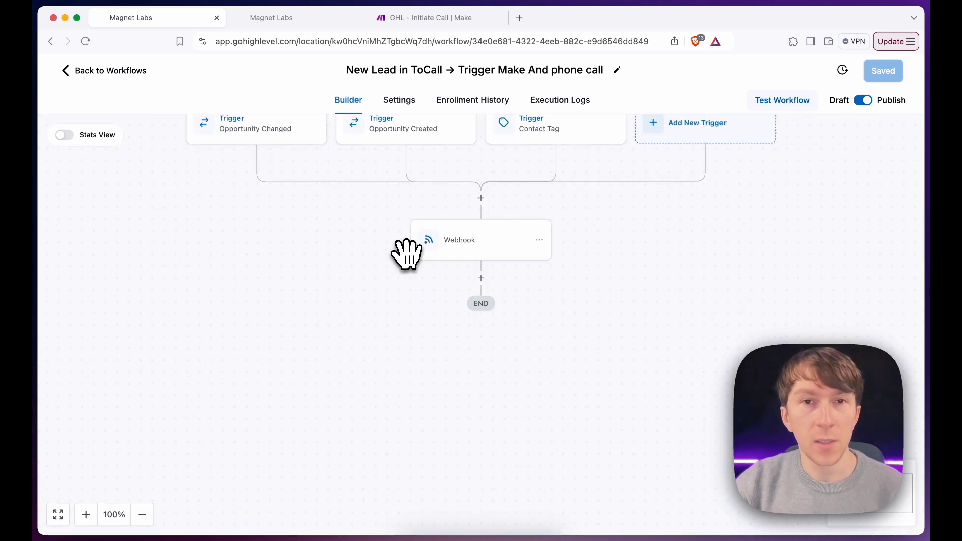
{"action": "left_click_drag", "start_coordinate": [376, 264], "coordinate": [376, 345]}
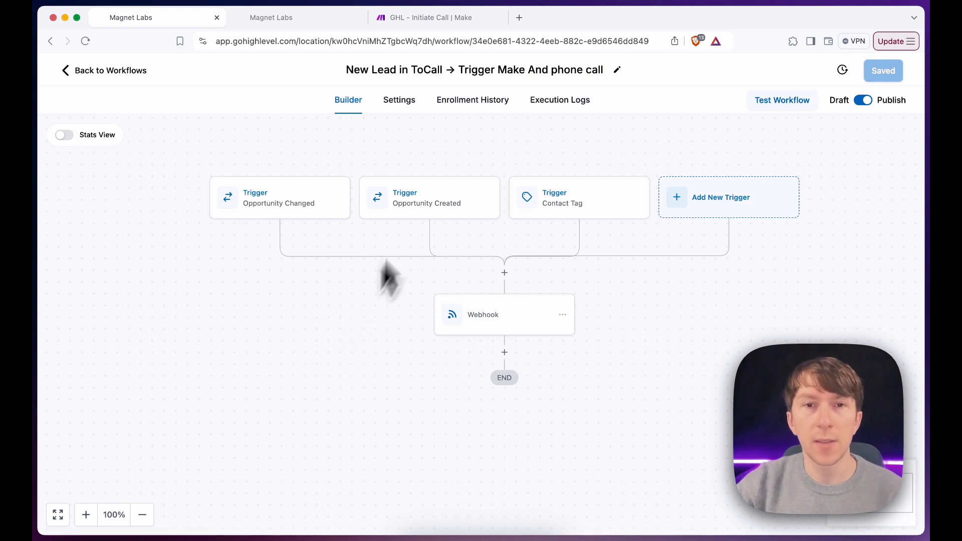
{"action": "left_click", "coordinate": [434, 203]}
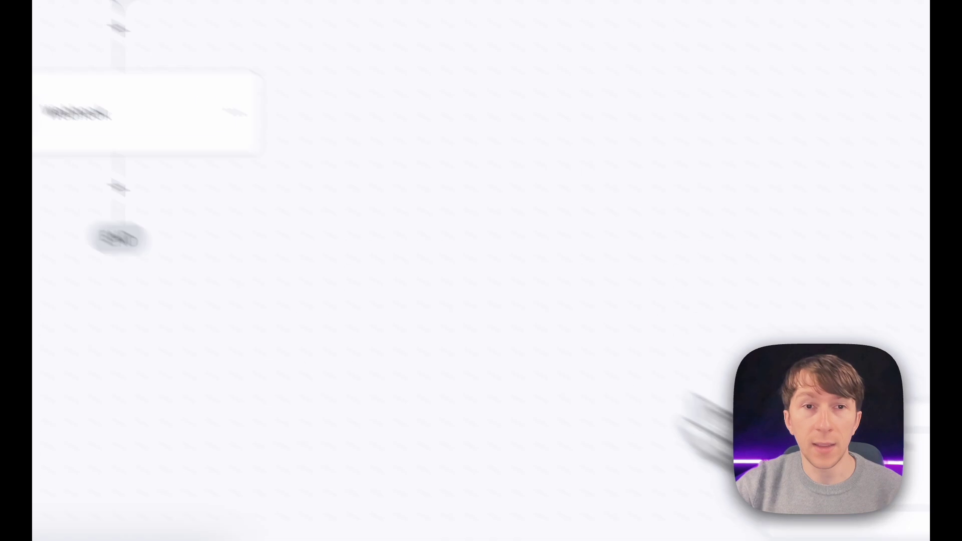
{"action": "left_click", "coordinate": [281, 237]}
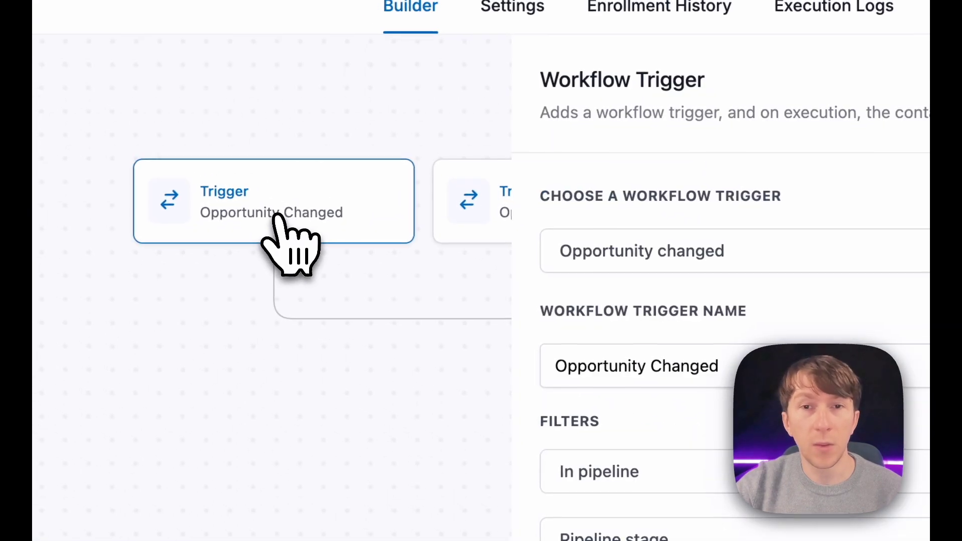
{"action": "left_click", "coordinate": [572, 220]}
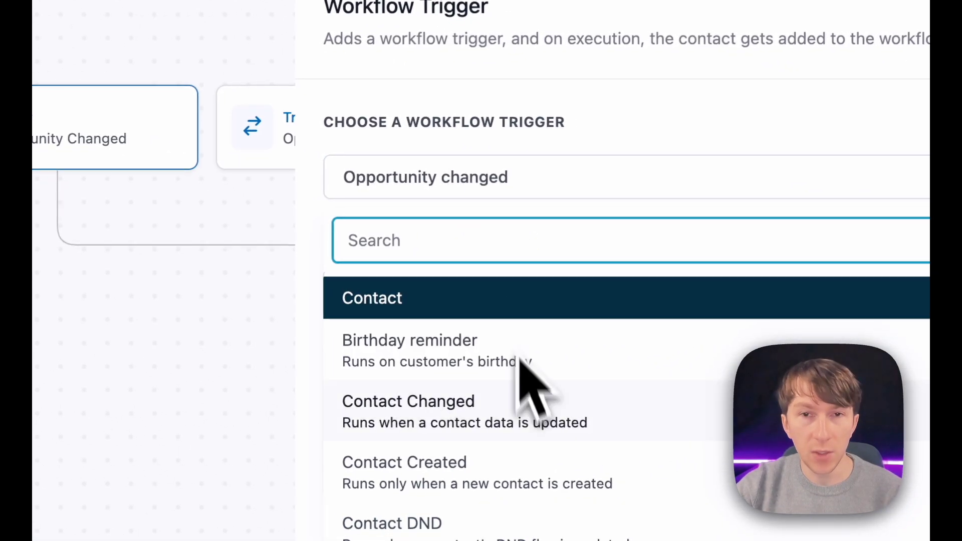
{"action": "left_click", "coordinate": [532, 201]}
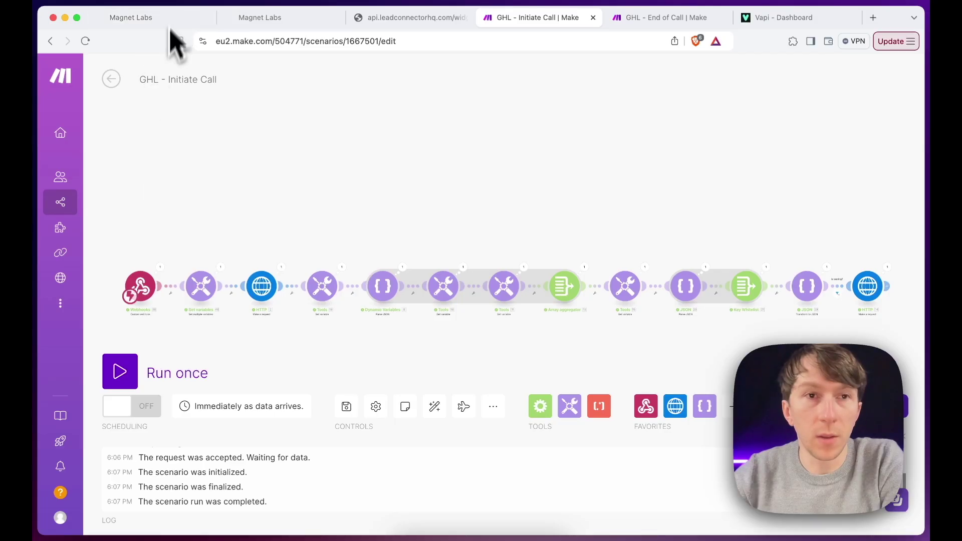
Switch to HighLevel, check the called contact's investment details and tags, and return to the opportunities pipeline
{"action": "left_click", "coordinate": [173, 19]}
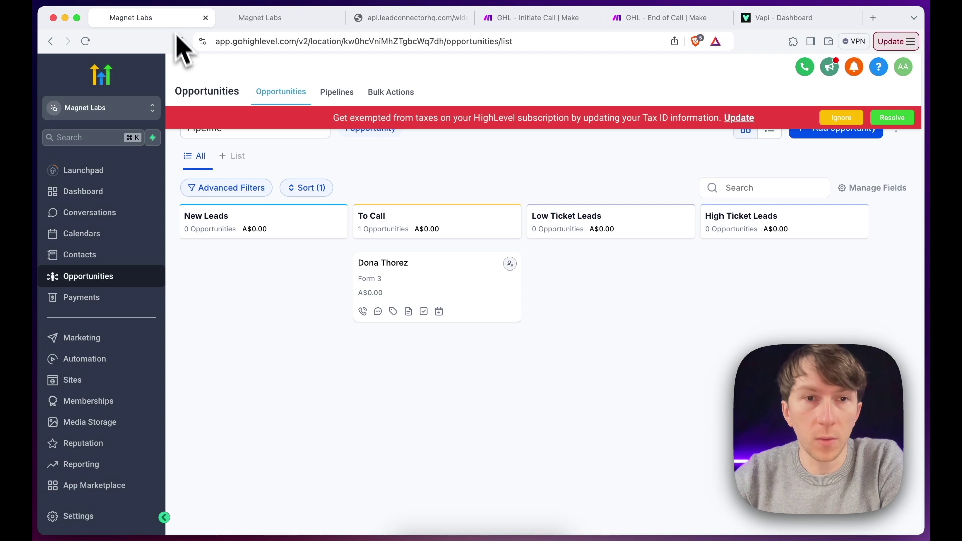
{"action": "left_click", "coordinate": [103, 257]}
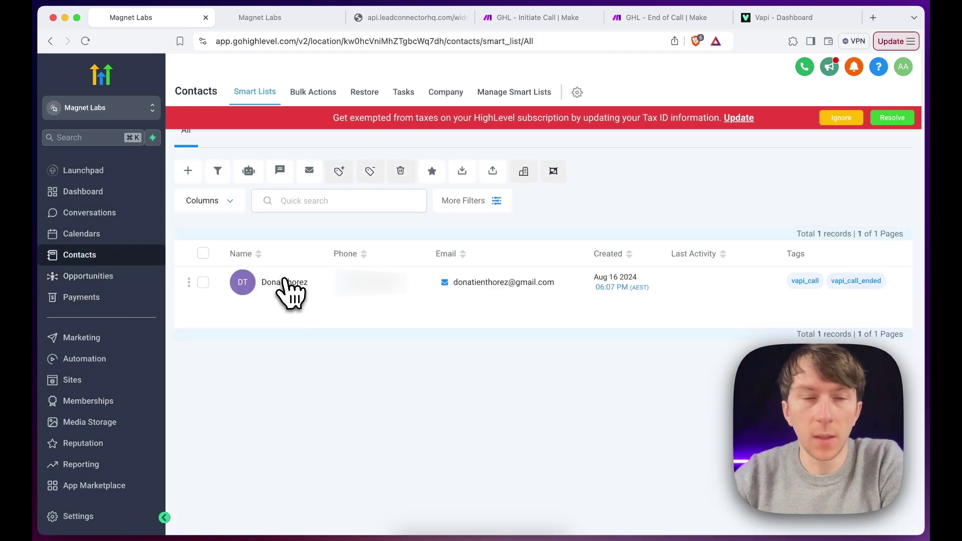
{"action": "left_click", "coordinate": [284, 283]}
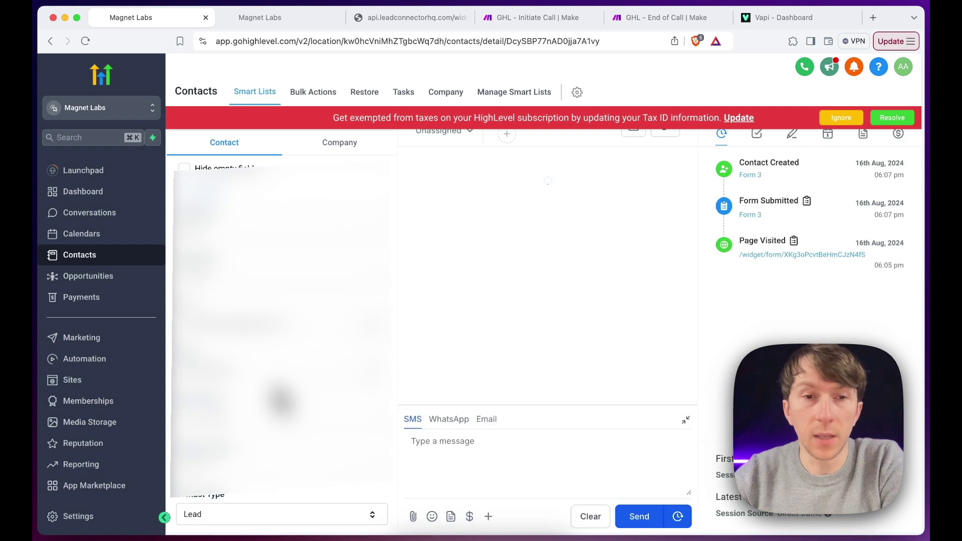
{"action": "scroll", "coordinate": [273, 398], "scroll_direction": "down", "scroll_amount": 10}
{"action": "scroll", "coordinate": [273, 398], "scroll_direction": "down", "scroll_amount": 15}
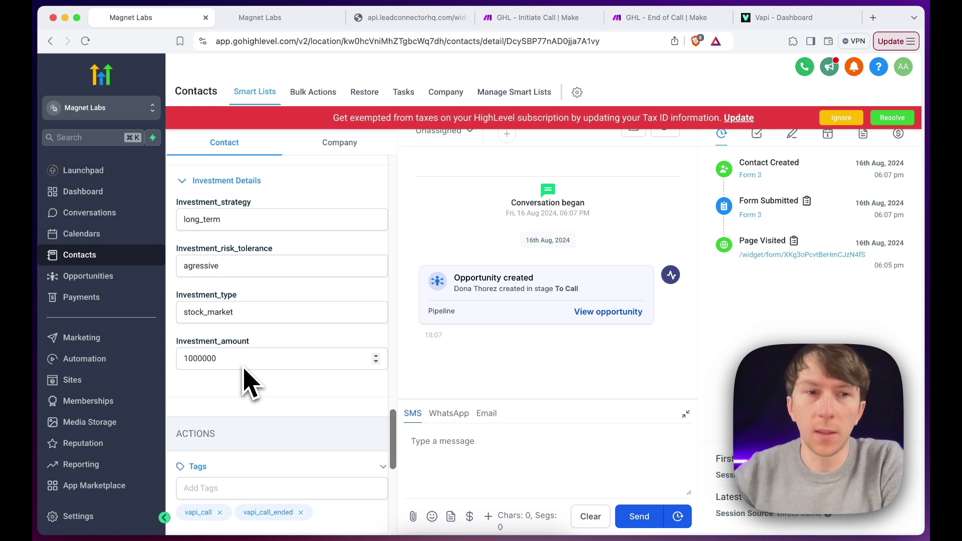
{"action": "left_click", "coordinate": [97, 280]}
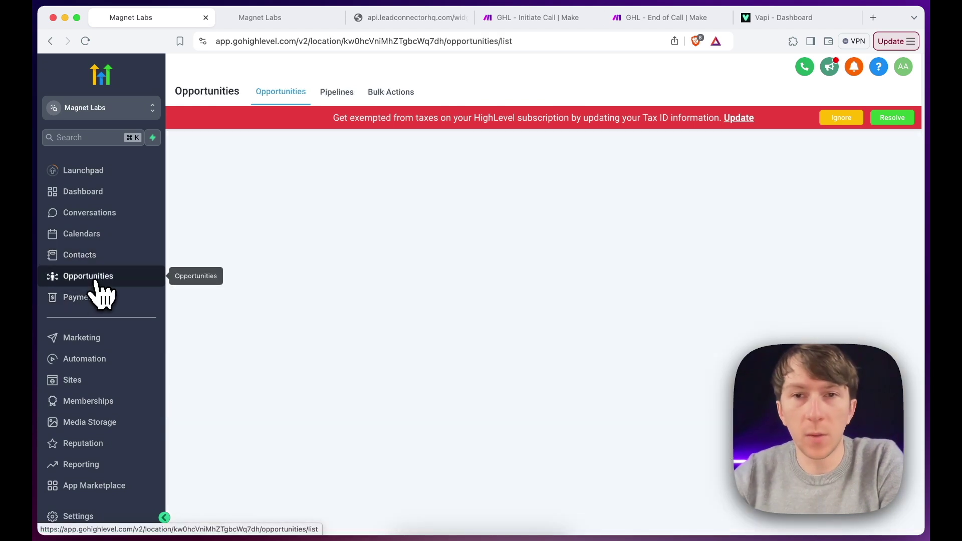